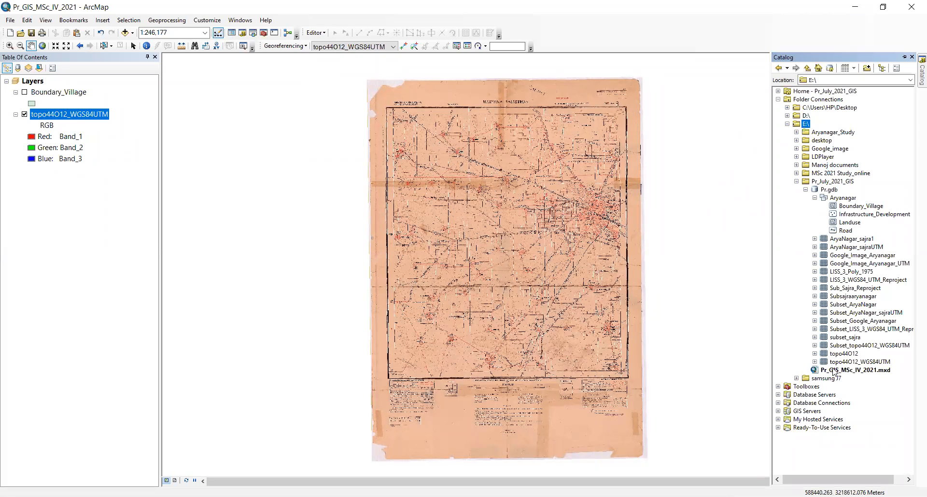
Step: Inspect the extent and spatial reference in the topo44O12 raster's dataset properties
click(843, 355)
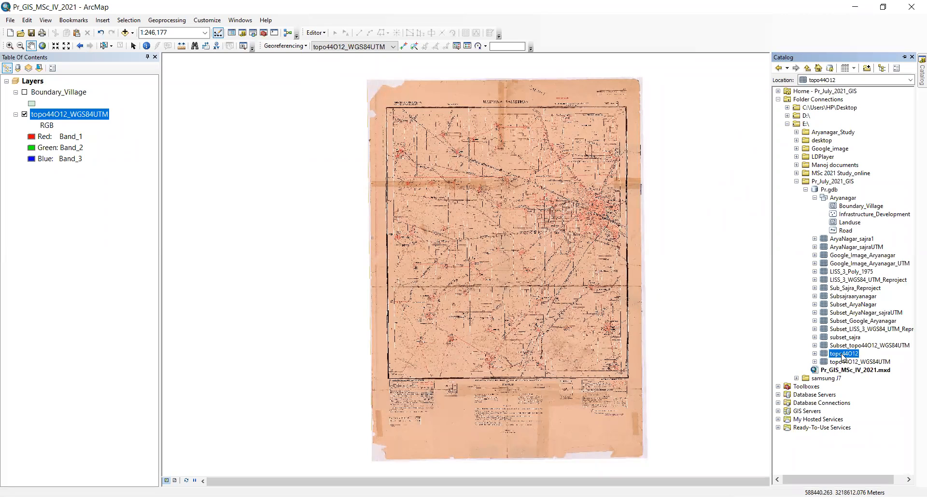
right_click(842, 356)
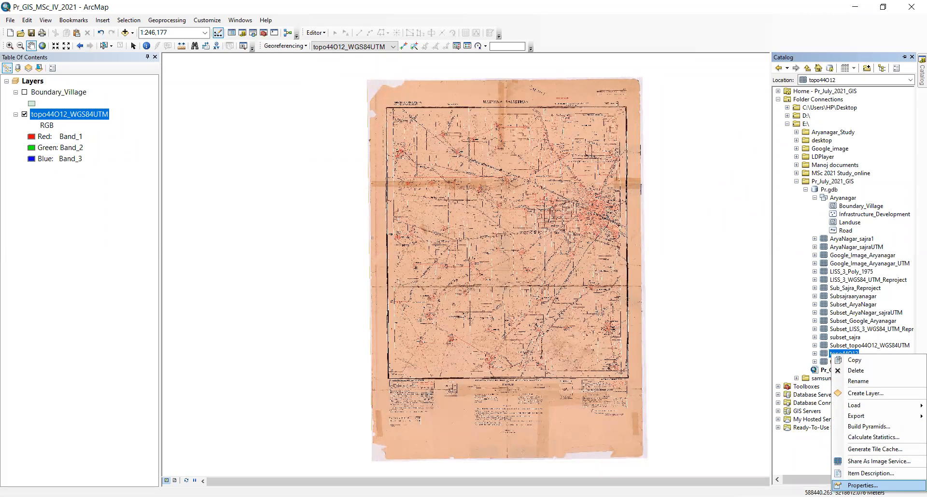
click(862, 485)
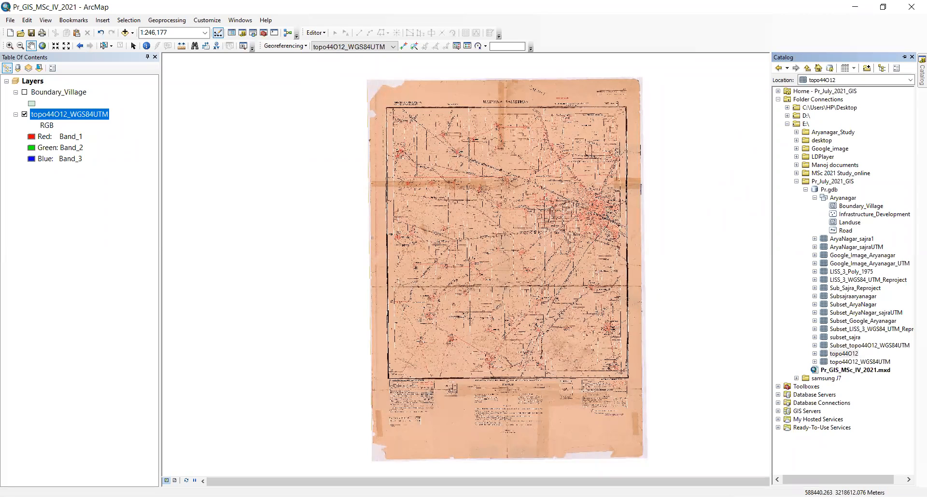
scroll(456, 252, down, 6)
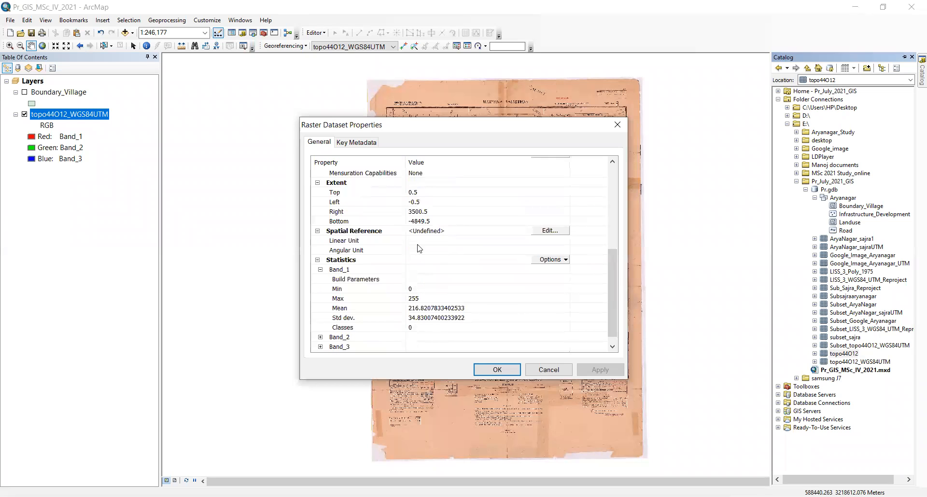
click(433, 232)
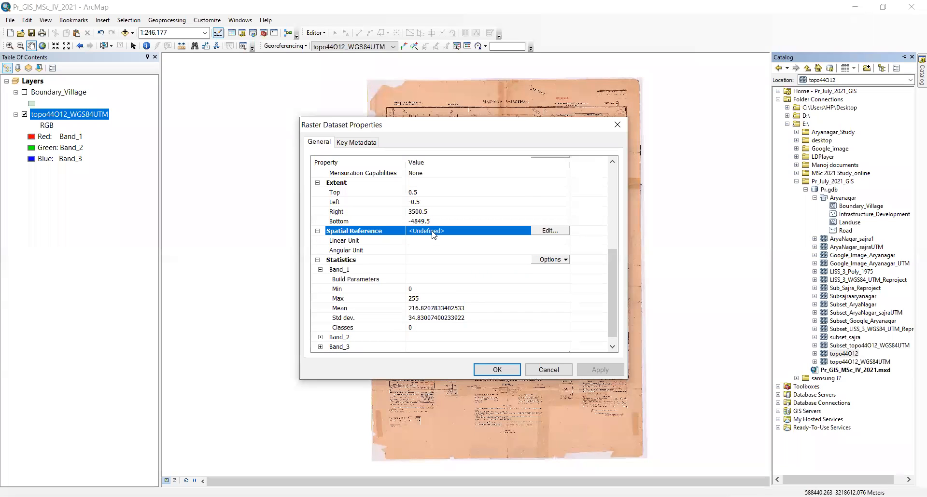
click(421, 183)
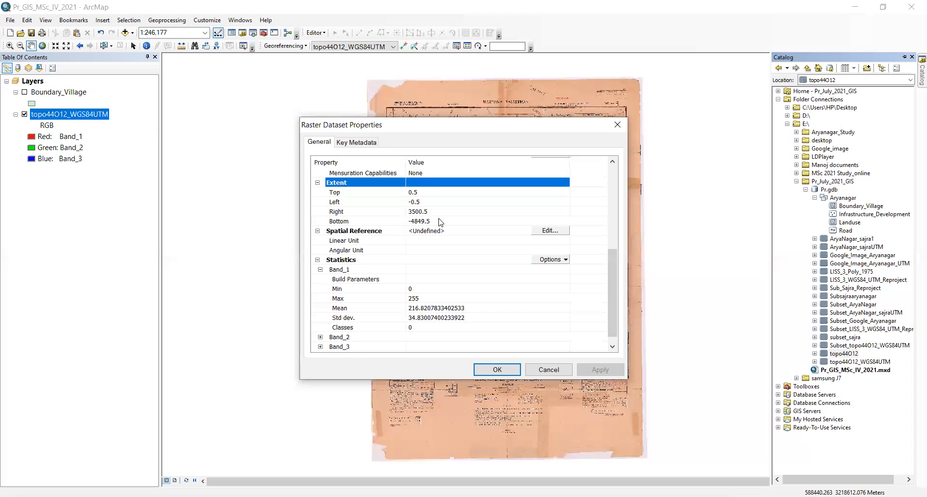
click(618, 124)
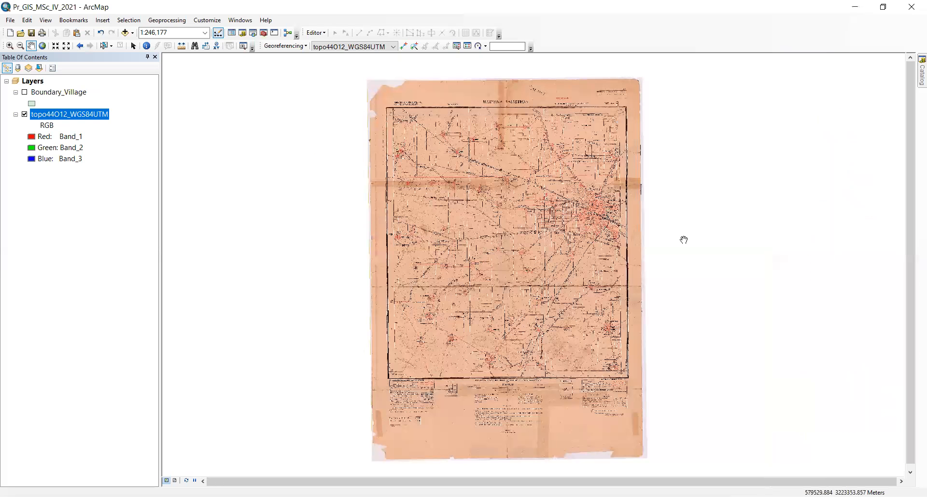
Step: Examine the spatial reference details in the topo44O12_WGS84UTM raster's dataset properties without changing them
click(242, 33)
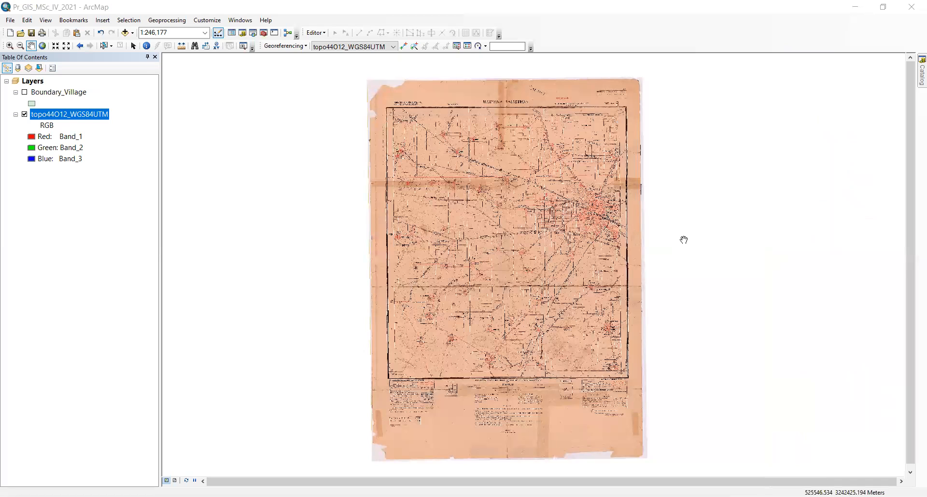
click(244, 33)
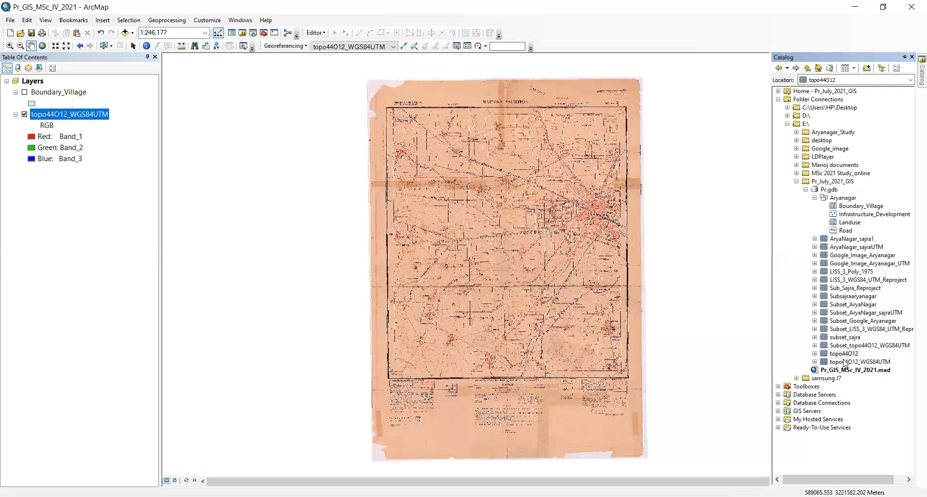
click(845, 362)
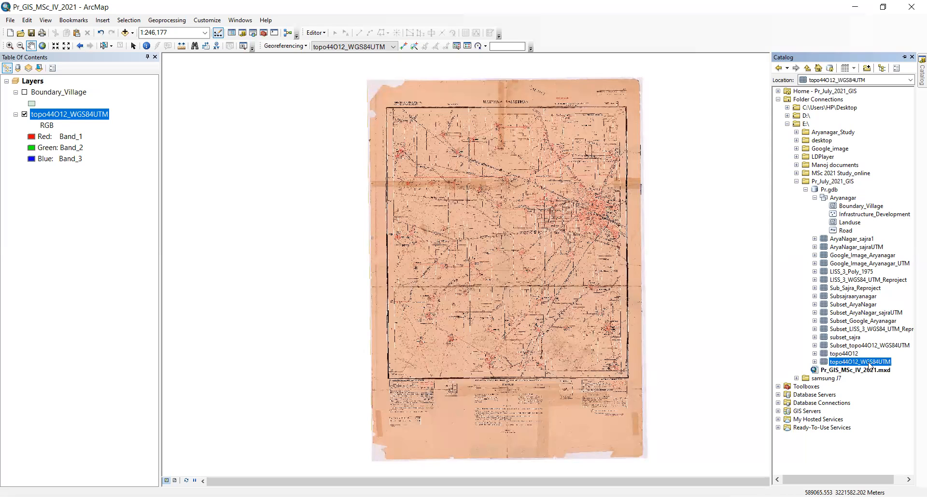
right_click(869, 365)
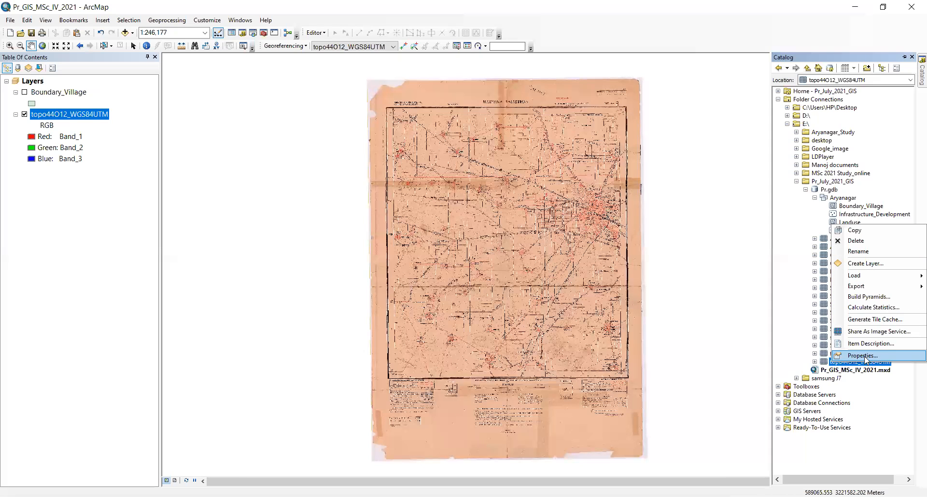
click(863, 356)
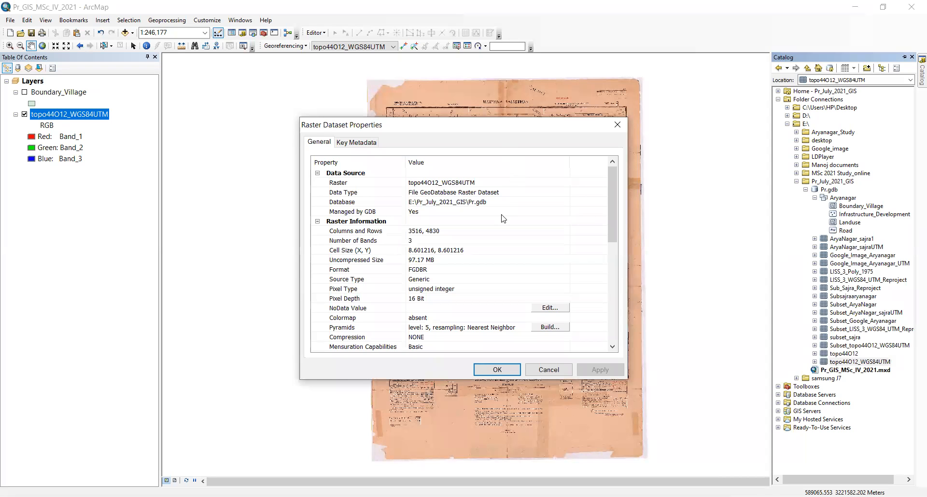
scroll(444, 240, down, 5)
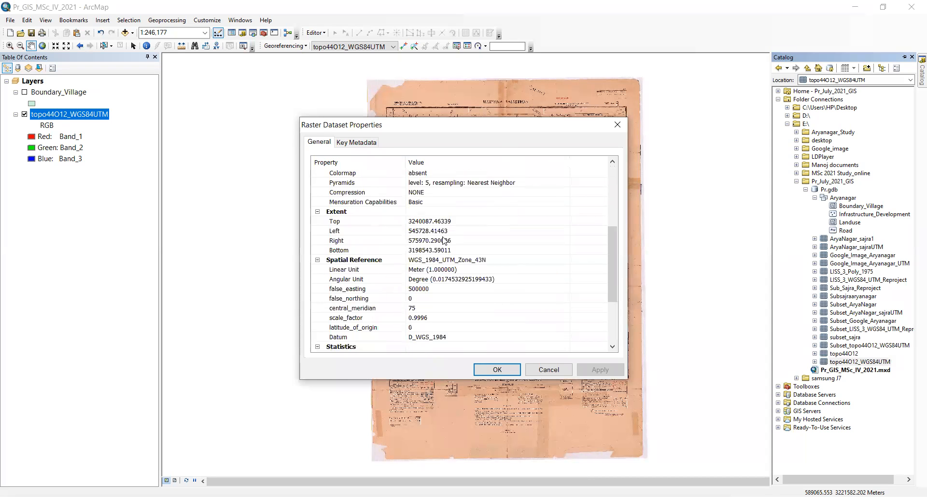
click(445, 261)
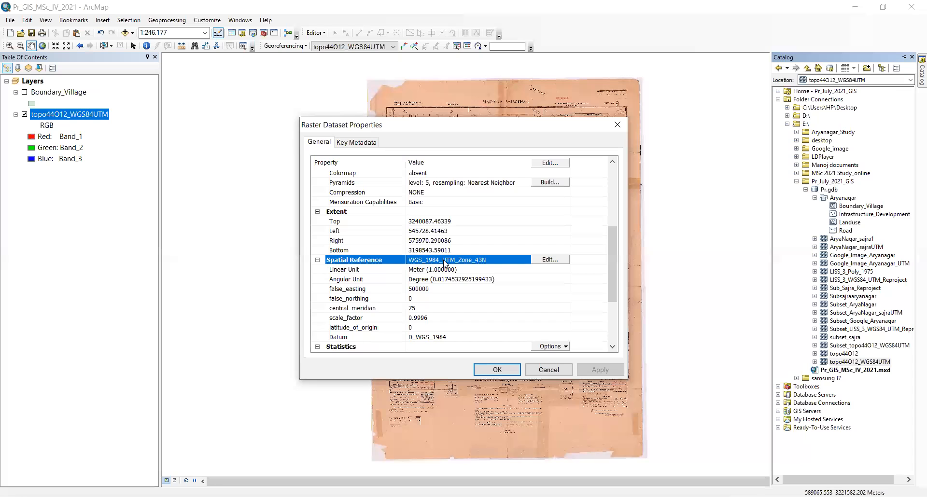
click(546, 261)
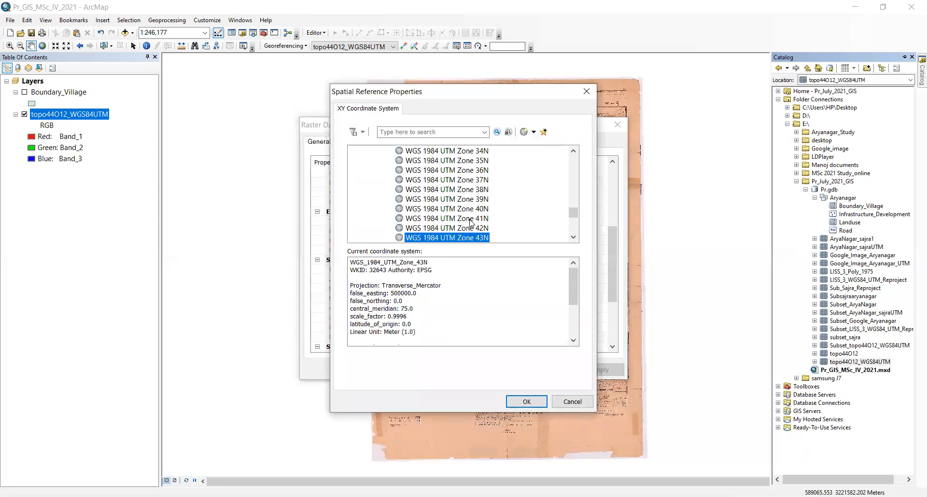
click(586, 91)
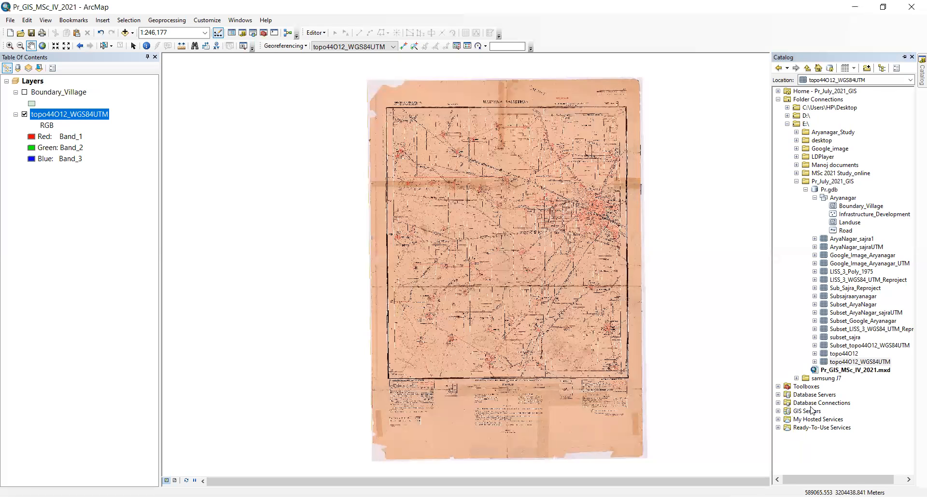
click(853, 363)
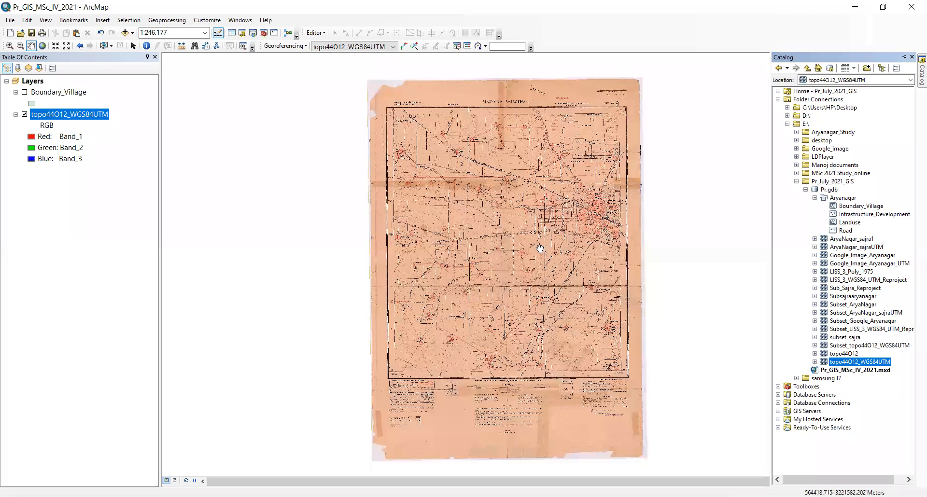
scroll(540, 249, down, 1)
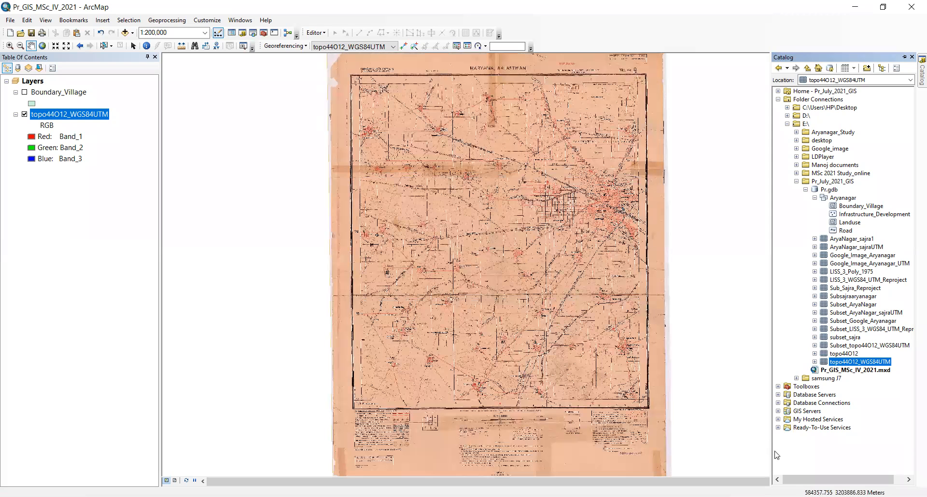
drag(490, 167, 443, 206)
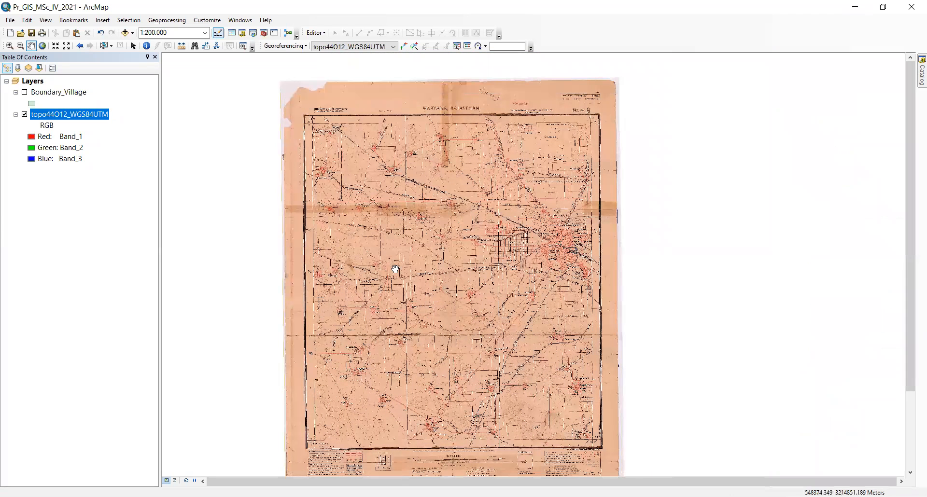
drag(394, 278, 386, 256)
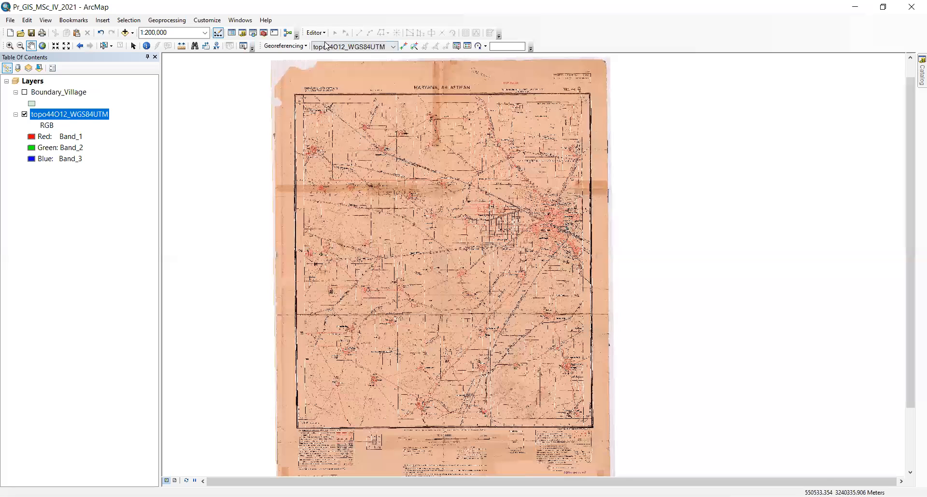
Step: Start the Project Raster tool from the Data Management raster projection tools, with topo44O12_WGS84UTM as the input raster
click(265, 33)
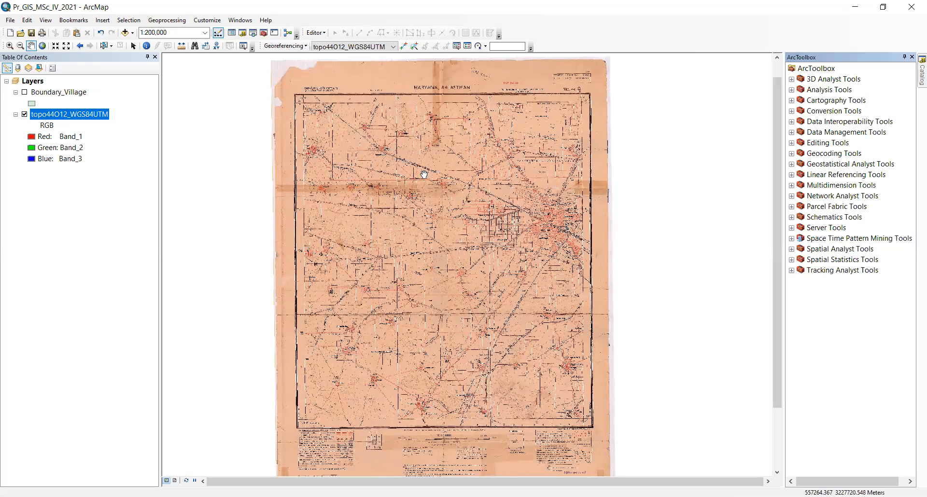
click(820, 133)
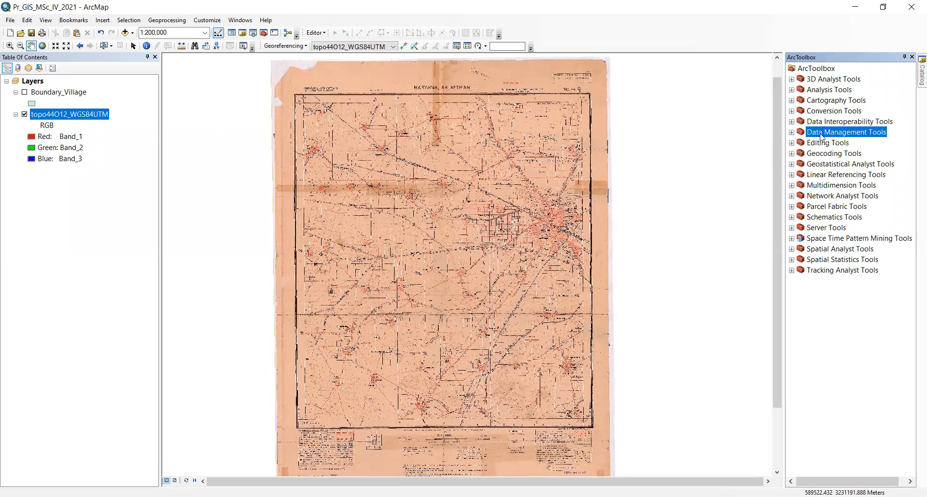
click(792, 132)
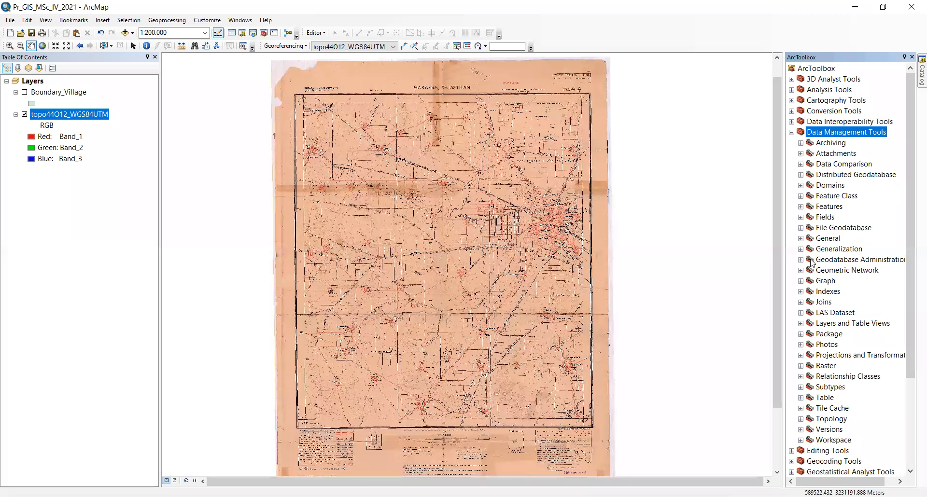
click(829, 358)
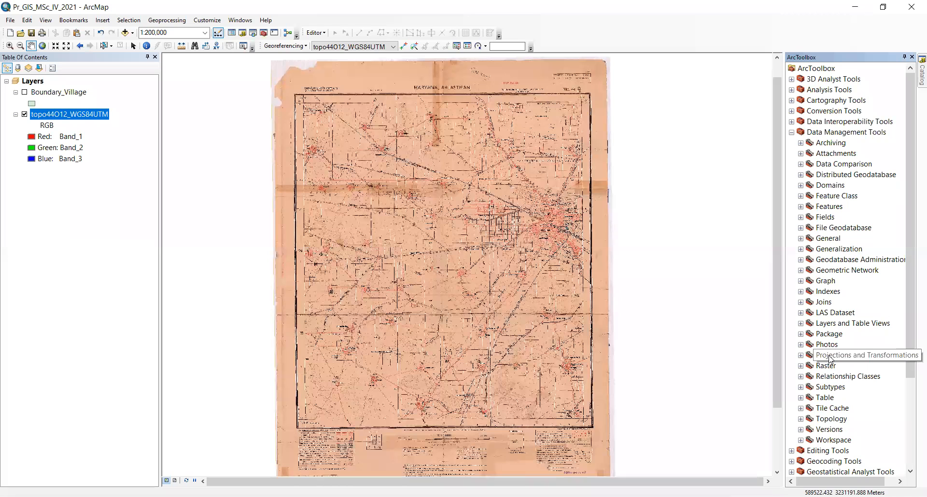
click(800, 358)
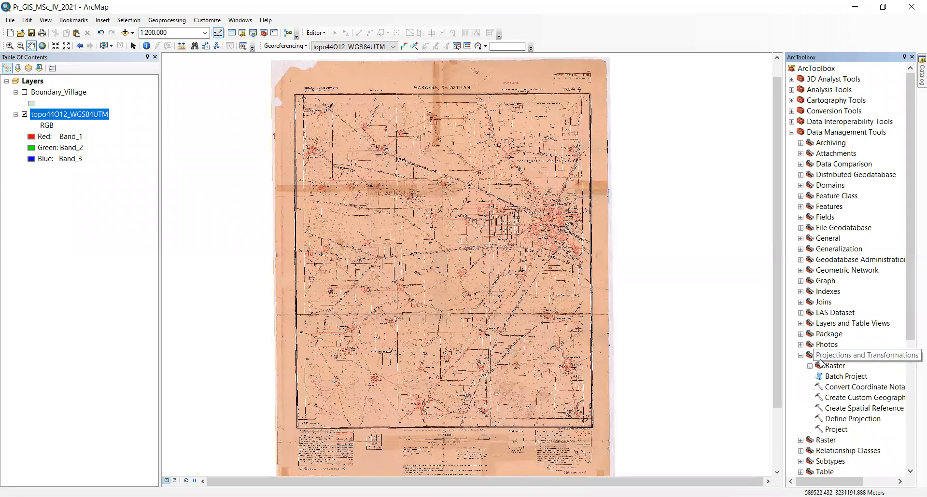
scroll(810, 347, down, 1)
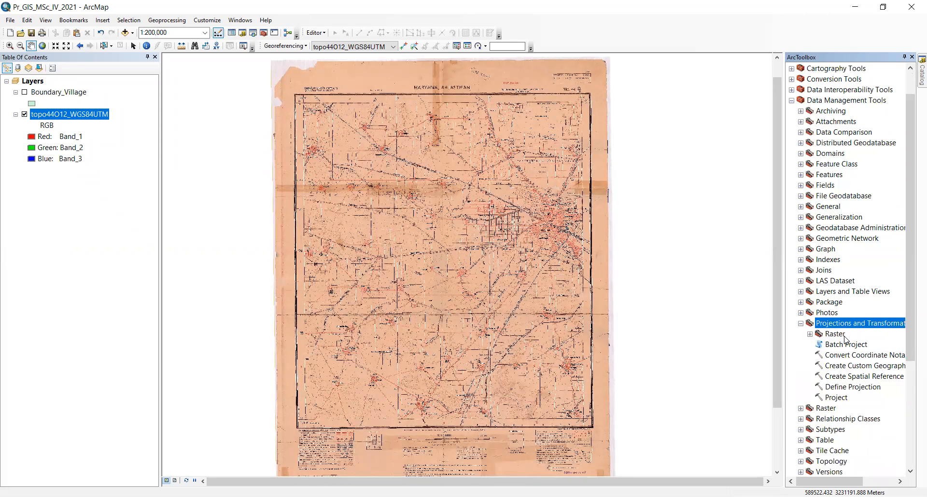
click(809, 334)
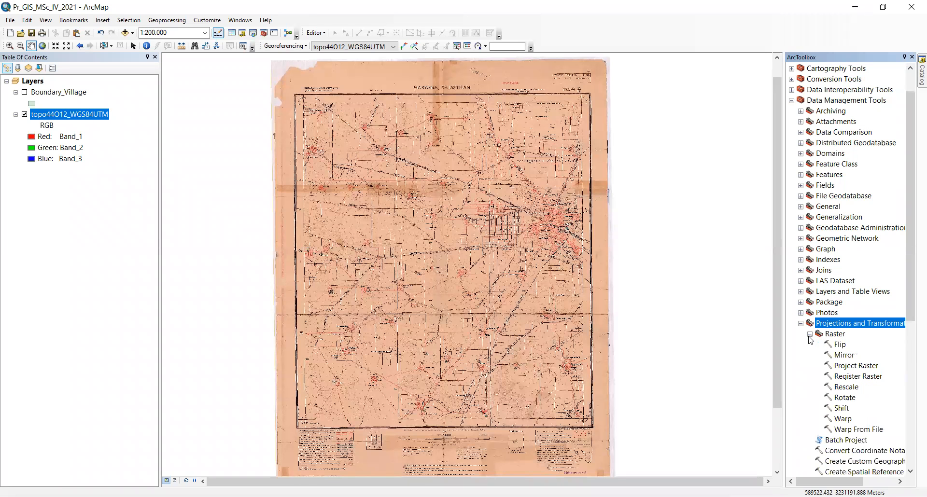
click(842, 366)
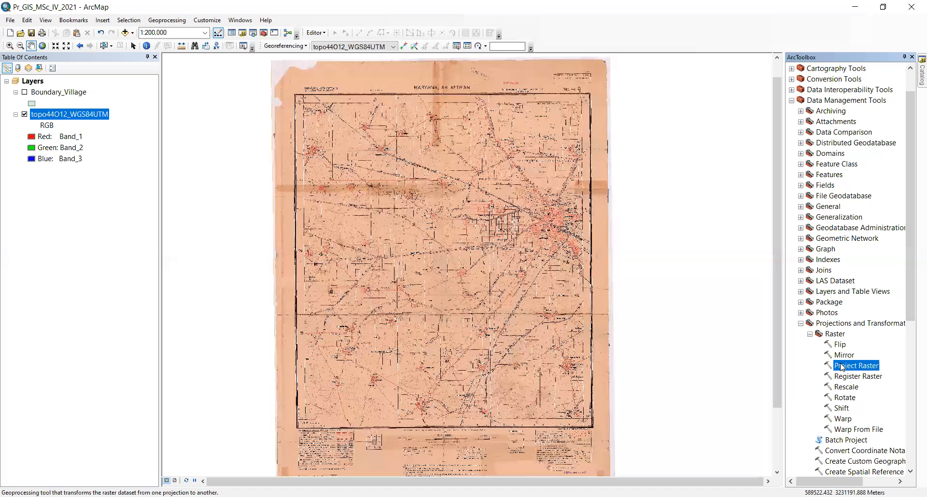
double_click(842, 367)
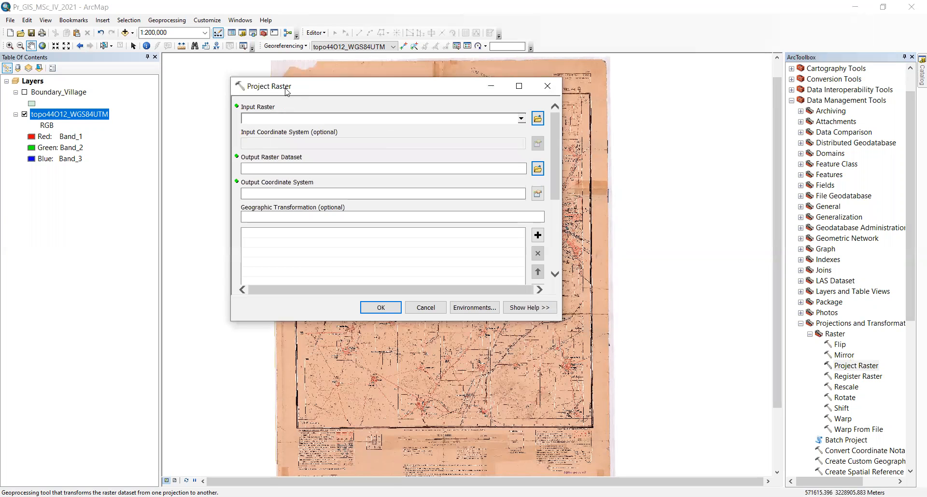
click(521, 119)
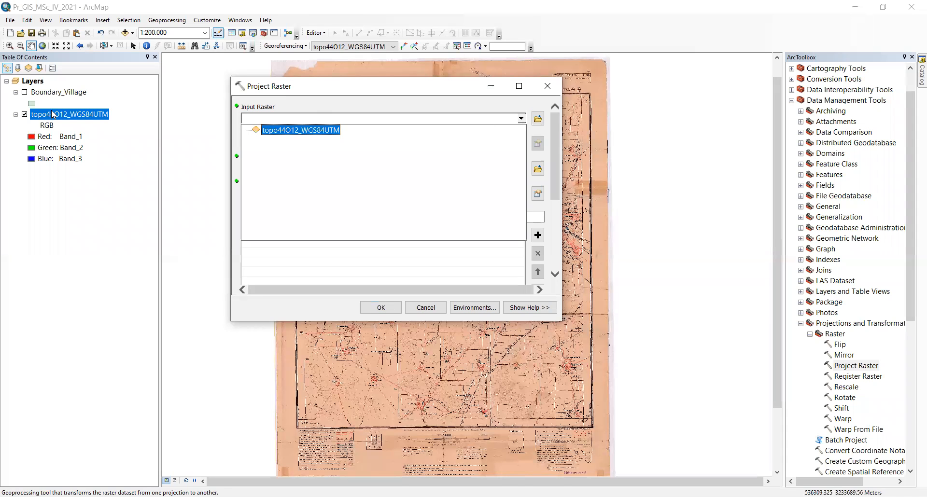
click(319, 130)
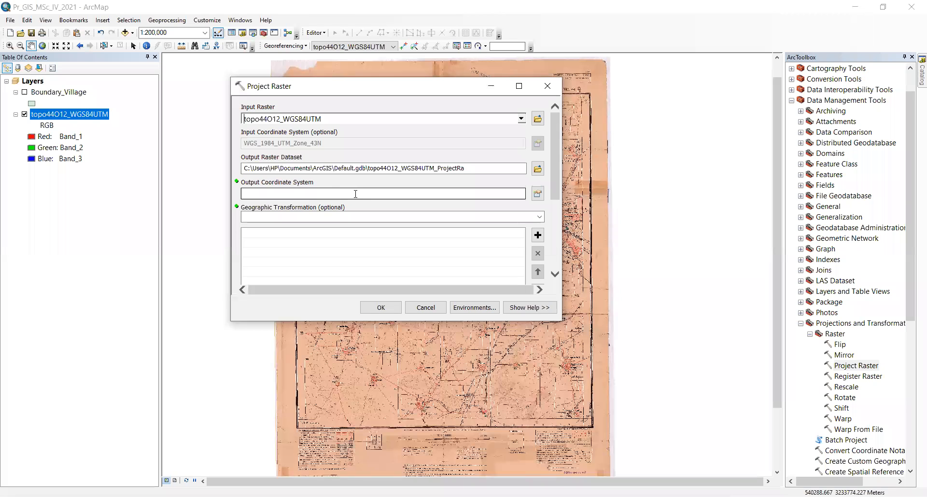
Step: Set the output coordinate system to RGR 1992 from the Indian Ocean geographic coordinate systems and run Project Raster
click(537, 194)
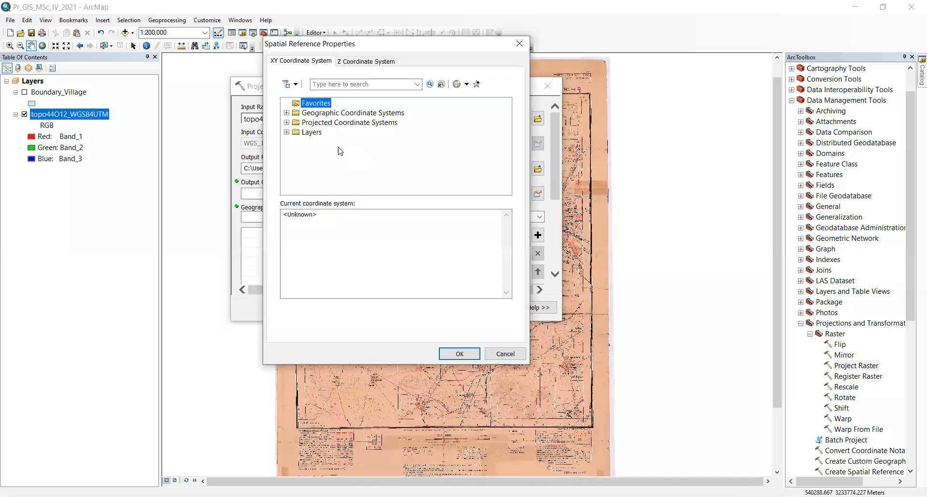
click(286, 113)
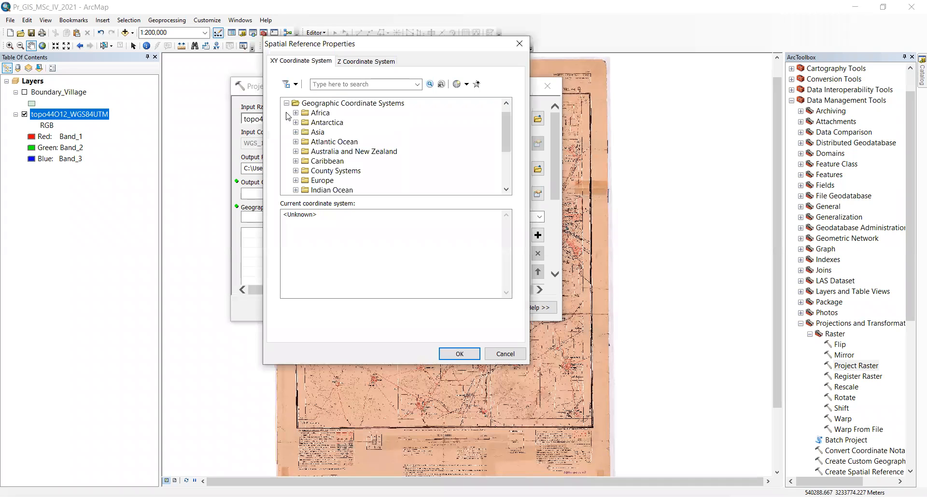
click(296, 190)
scroll(350, 154, down, 1)
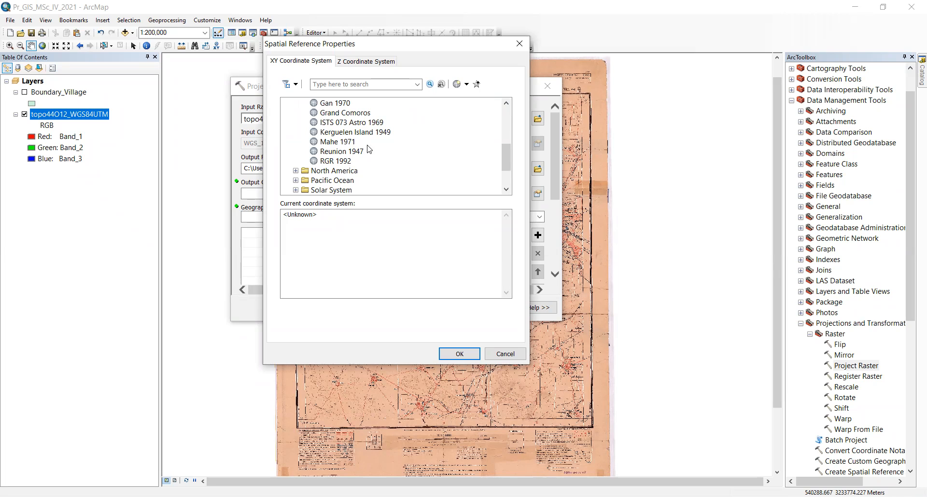
double_click(336, 162)
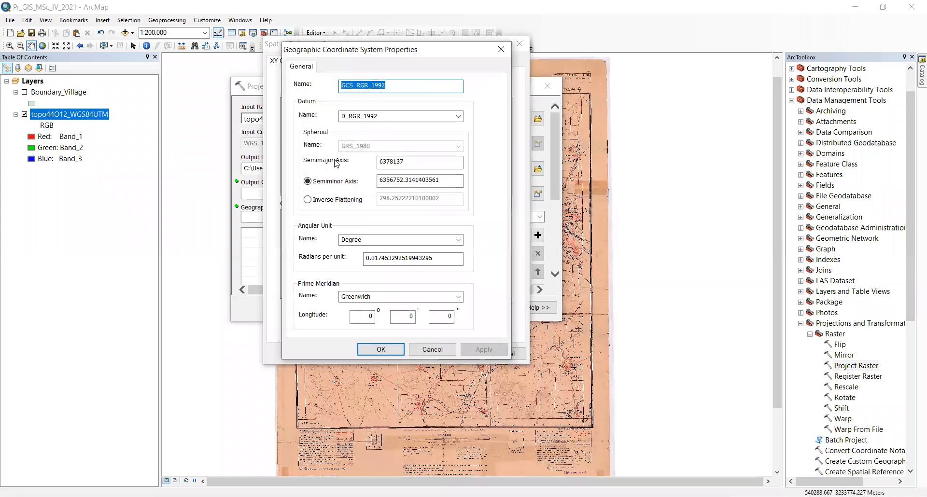
click(381, 350)
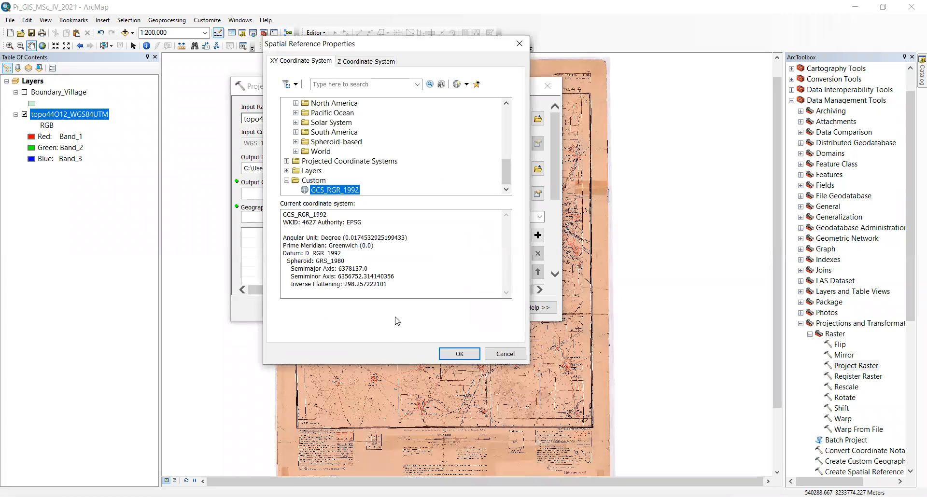
click(452, 353)
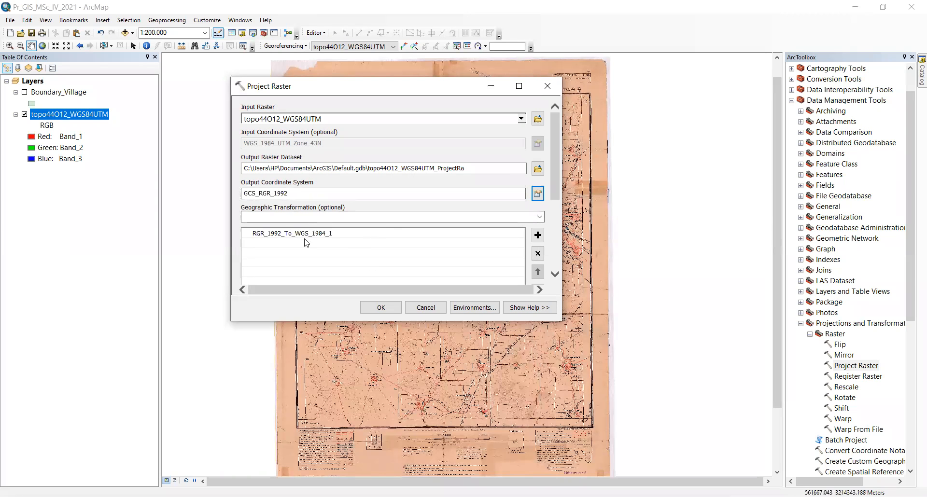
click(381, 313)
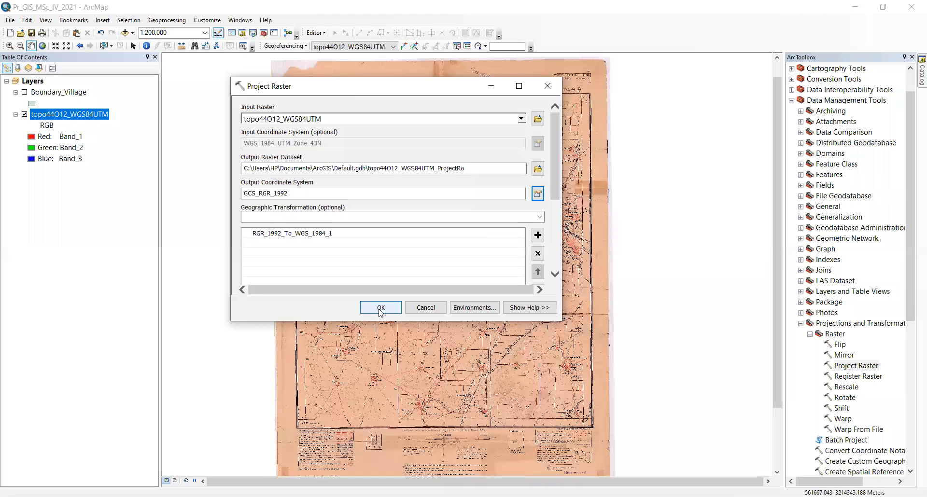
click(380, 309)
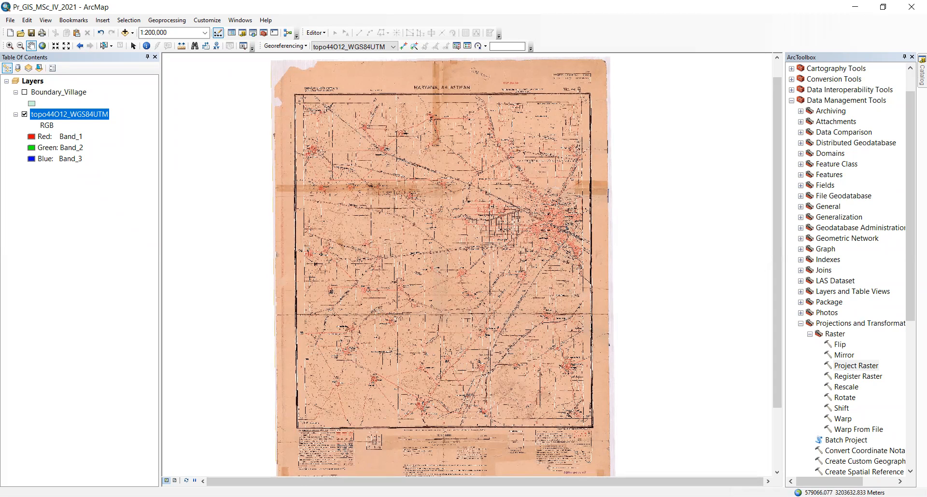
Step: Collapse the Data Management toolbox and look over the Pr.gdb contents in the Catalog
click(791, 101)
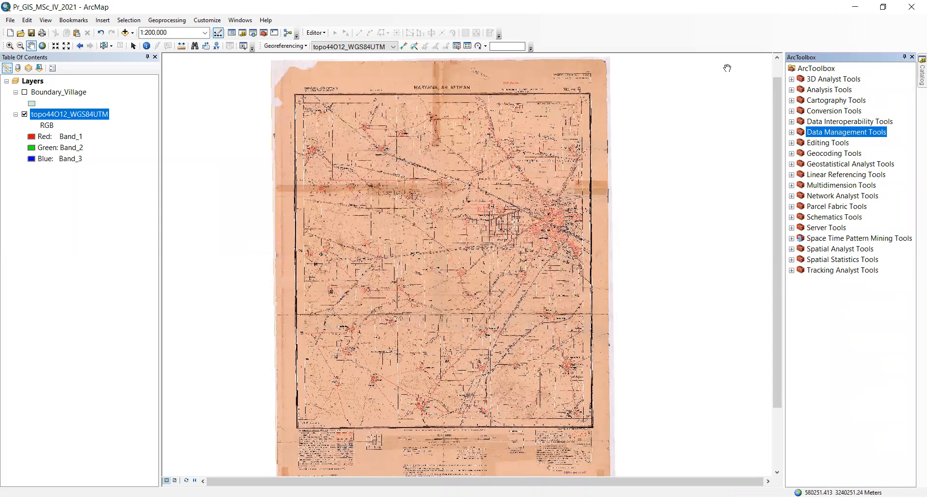
click(240, 34)
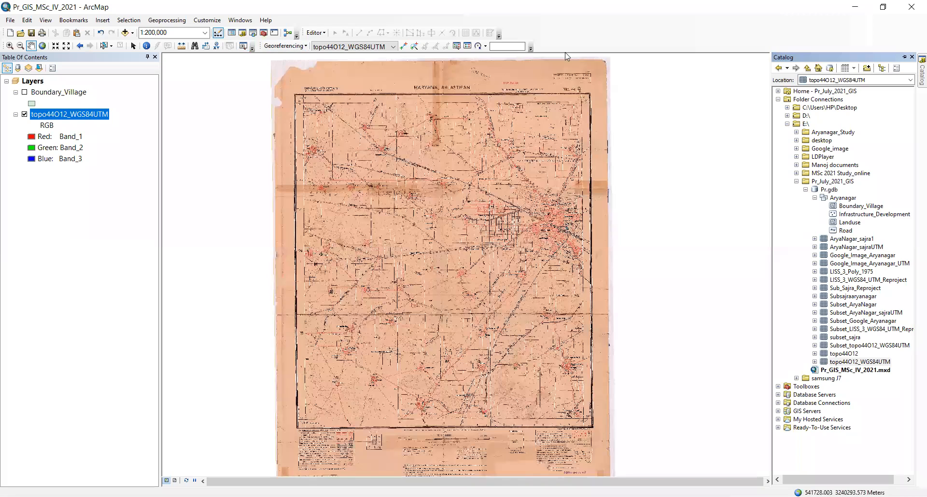
click(911, 57)
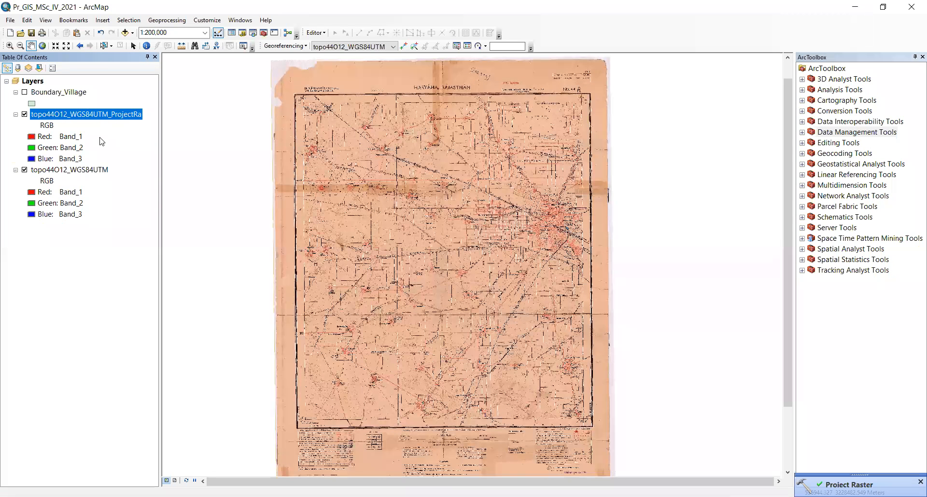
Step: Hide the original topo44O12_WGS84UTM layer and inspect the reprojected raster's source information and extent in its layer properties
click(24, 170)
click(42, 45)
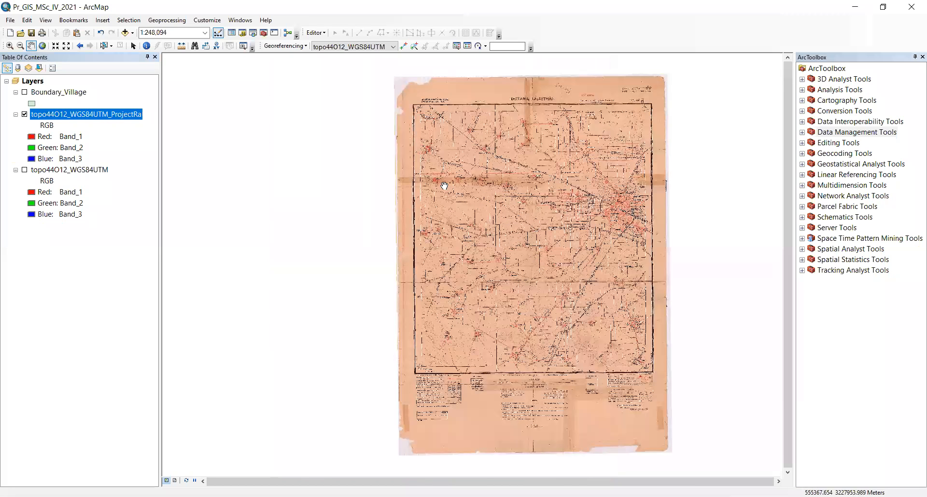
right_click(85, 118)
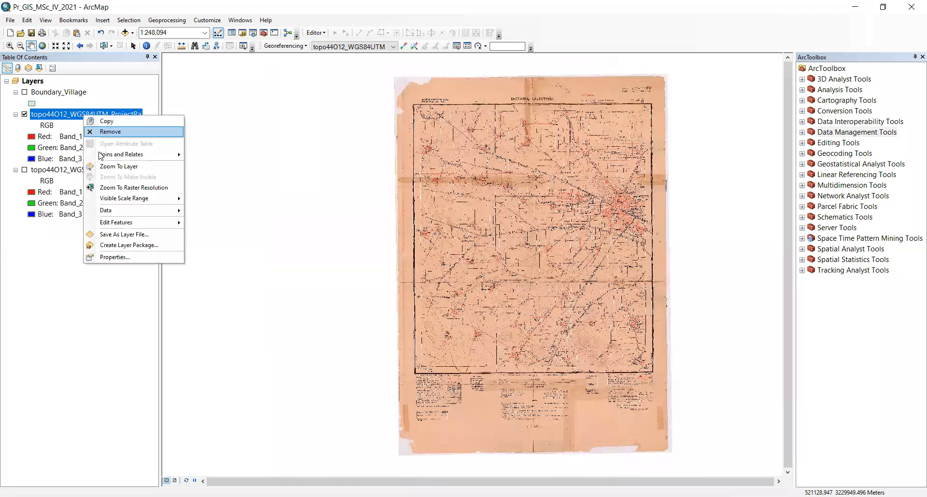
click(119, 257)
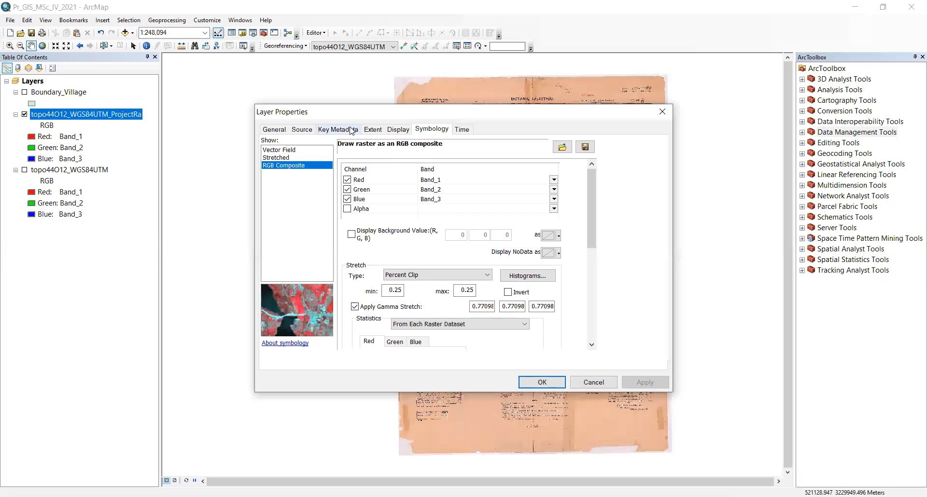
click(311, 130)
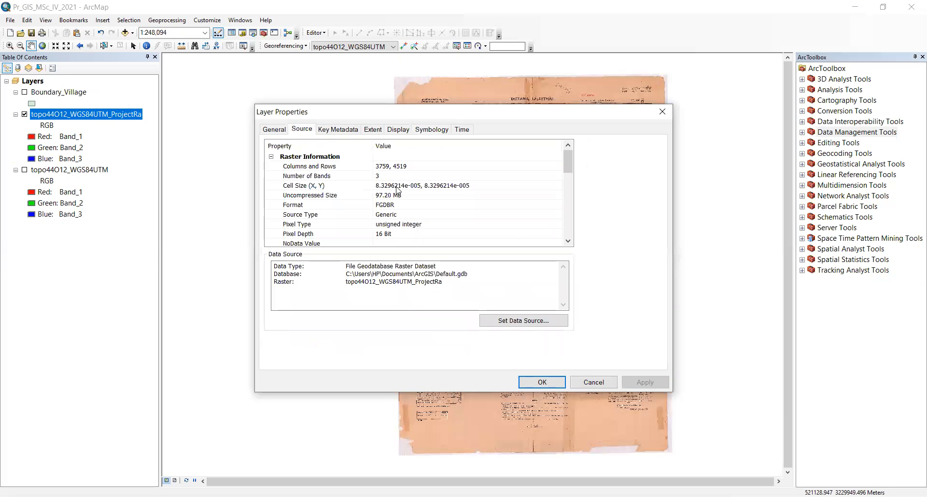
scroll(349, 184, down, 4)
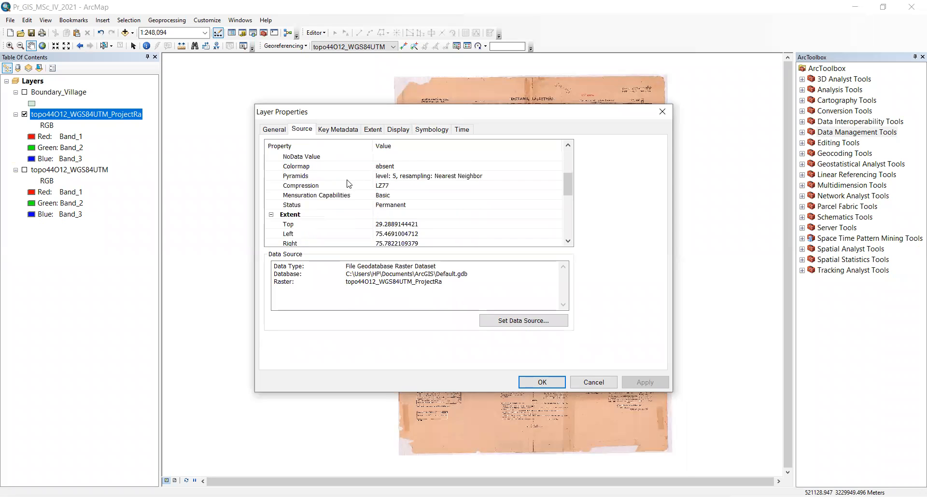
click(389, 196)
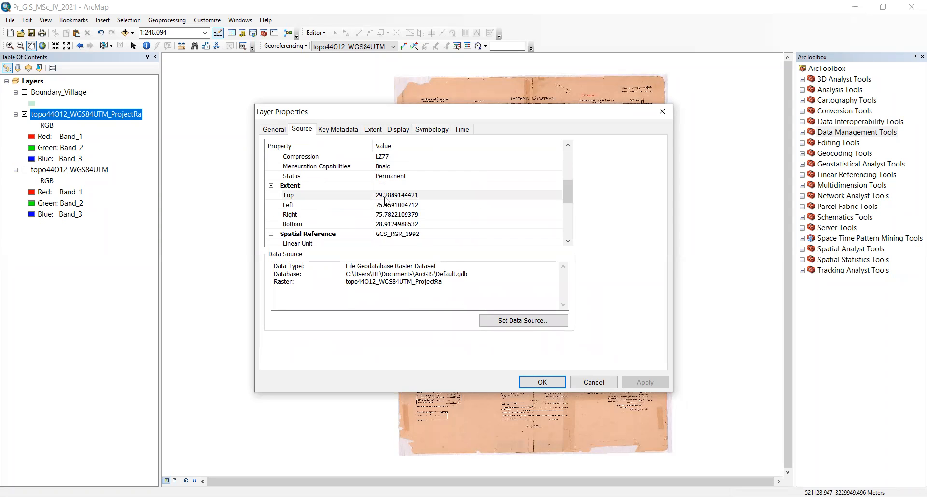
click(405, 214)
Step: Examine the reprojected raster's spatial reference, units, datum and band statistics, and close its properties without changes
scroll(405, 215, down, 2)
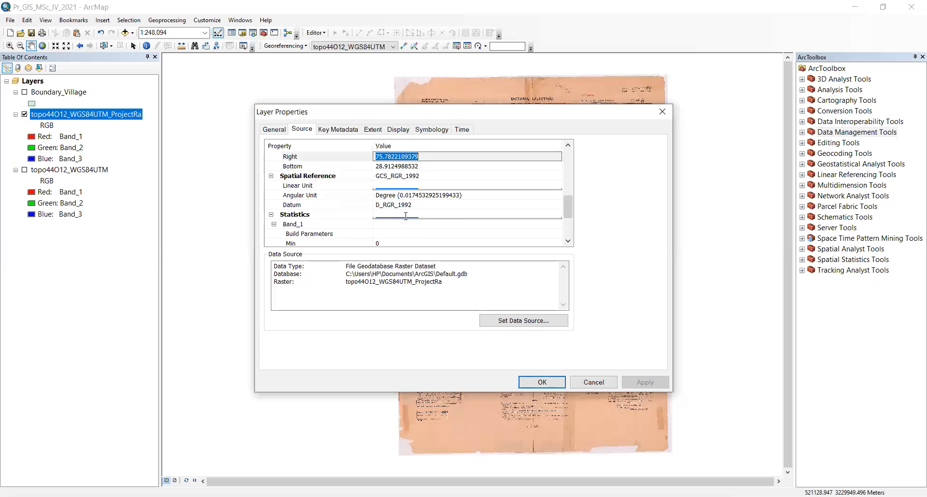
click(333, 221)
click(333, 218)
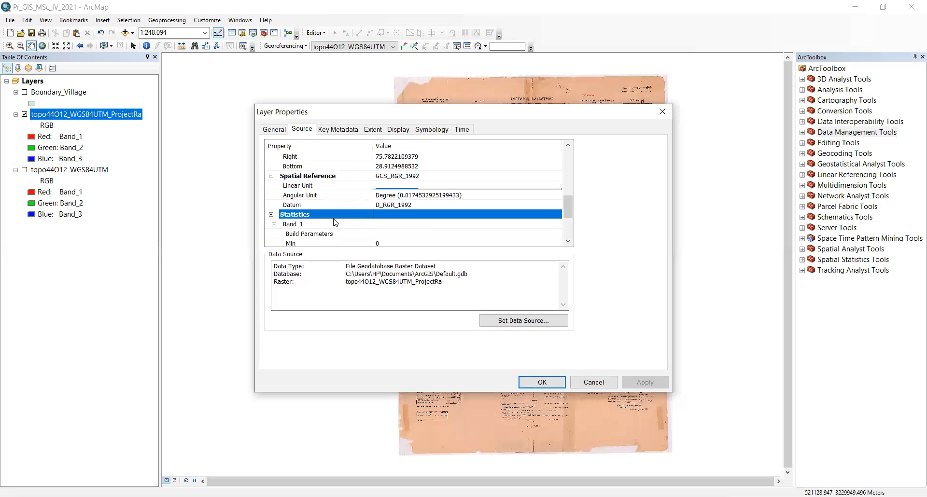
click(363, 186)
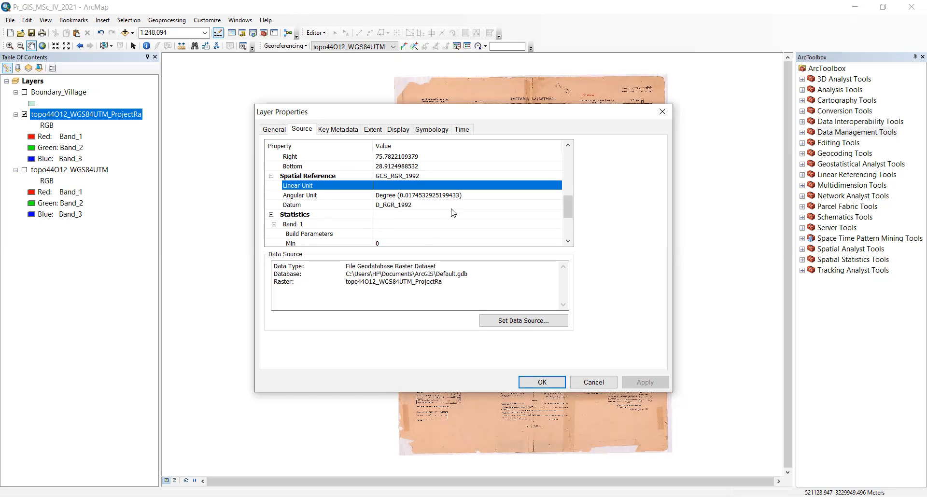
scroll(453, 213, down, 2)
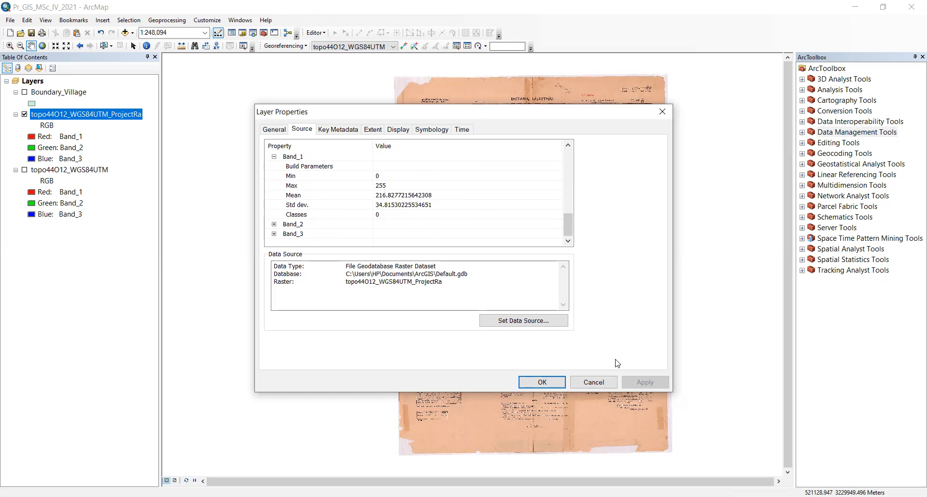
click(662, 112)
Step: Remove the reprojected raster layer from the map and make the topo44O12_WGS84UTM layer visible again
right_click(74, 117)
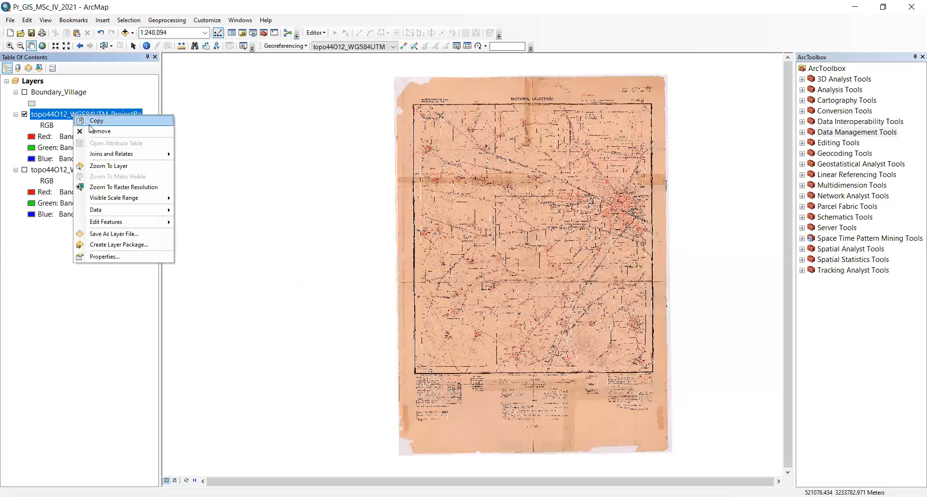
click(93, 131)
click(24, 114)
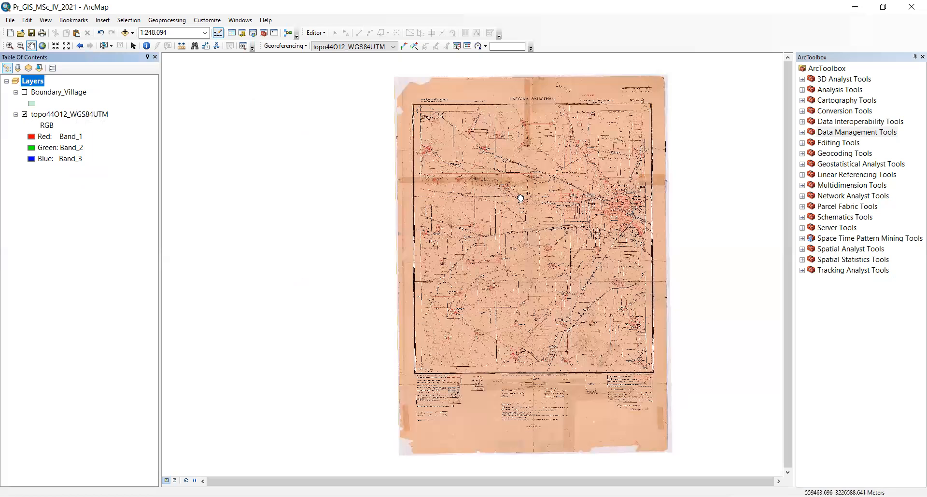
Step: Display the Boundary_Village layer over the topographic raster, with the village polygon in close view
drag(520, 199, 438, 204)
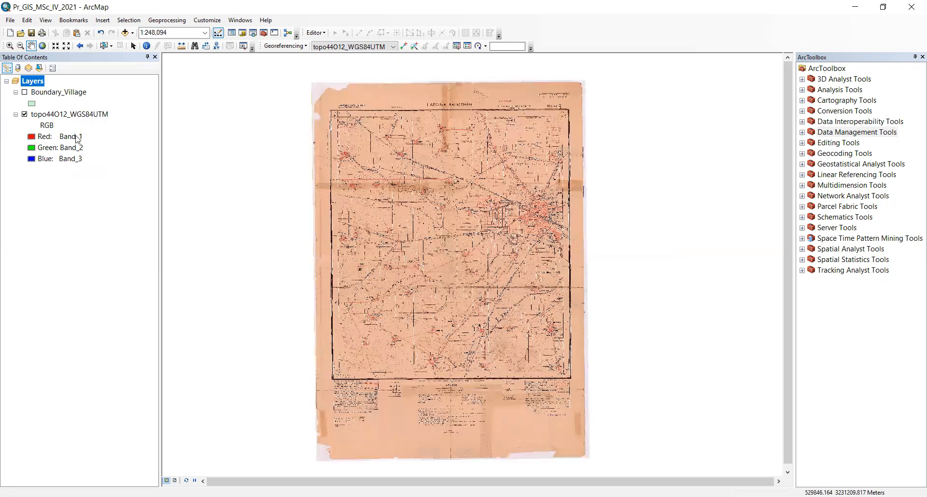
click(24, 92)
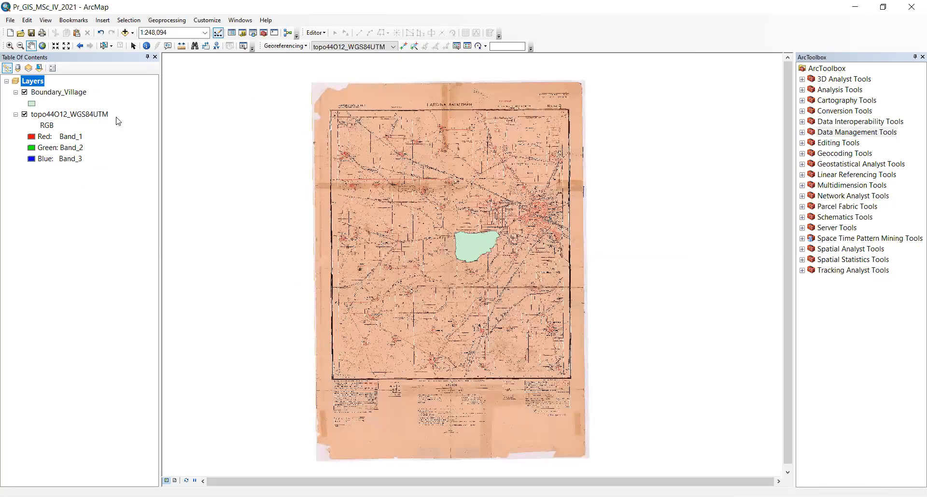
mouse_move(470, 245)
scroll(470, 245, up, 5)
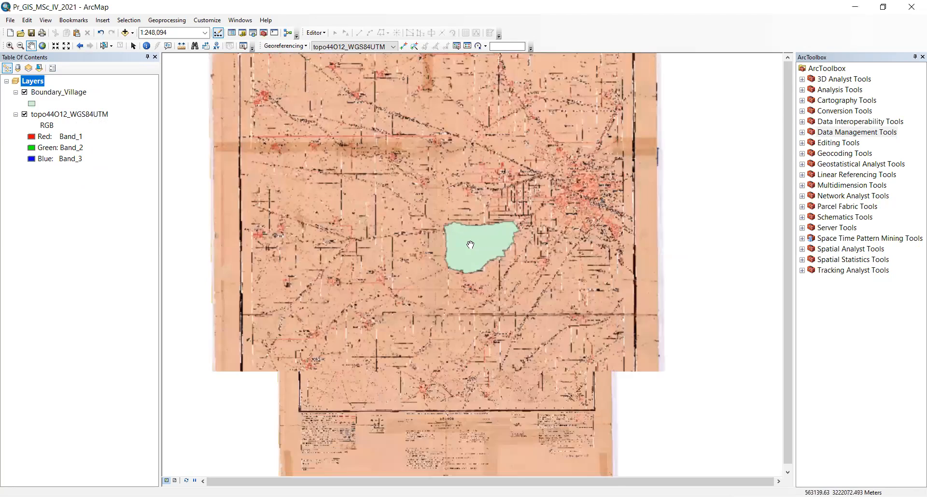
scroll(474, 245, up, 1)
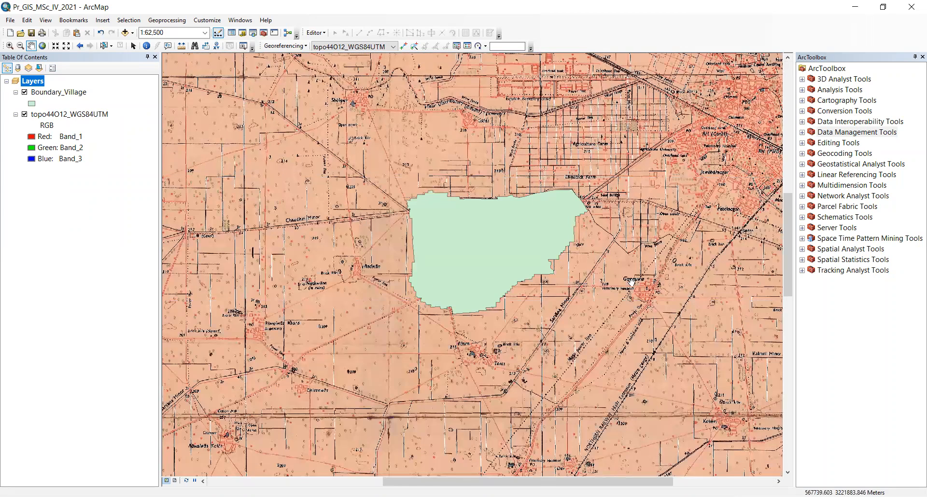
scroll(522, 233, up, 1)
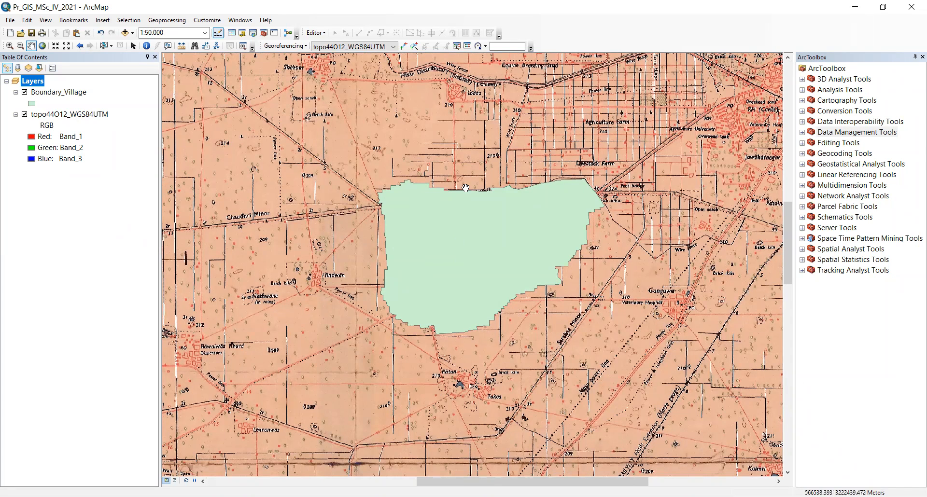
Step: Open the Extract by Mask tool from the Extraction toolset of Spatial Analyst Tools
click(833, 251)
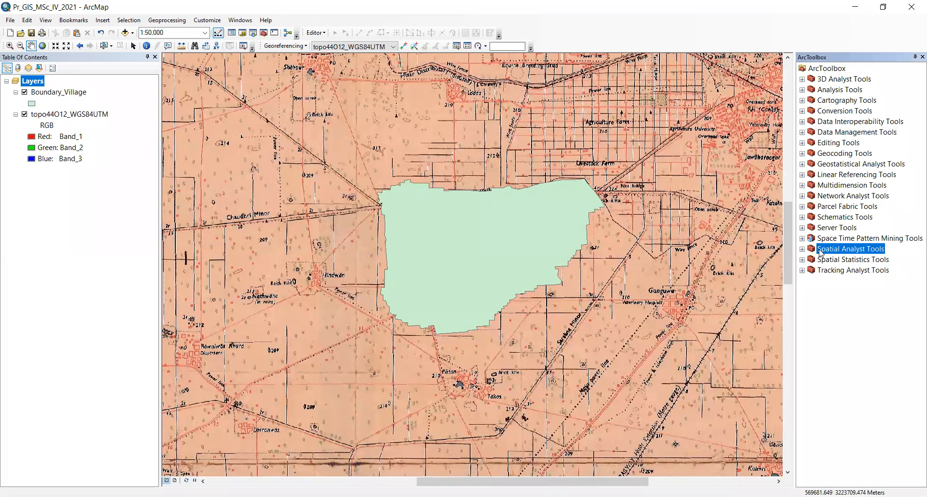
click(803, 249)
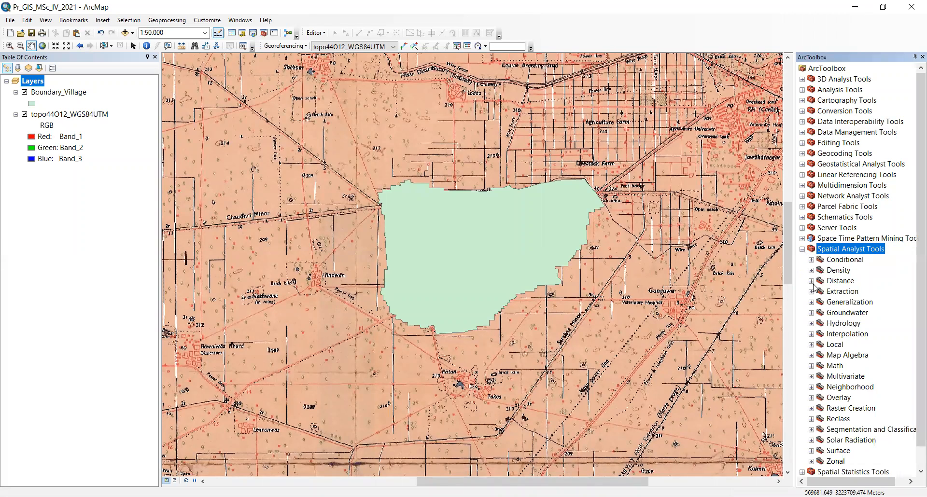
click(844, 291)
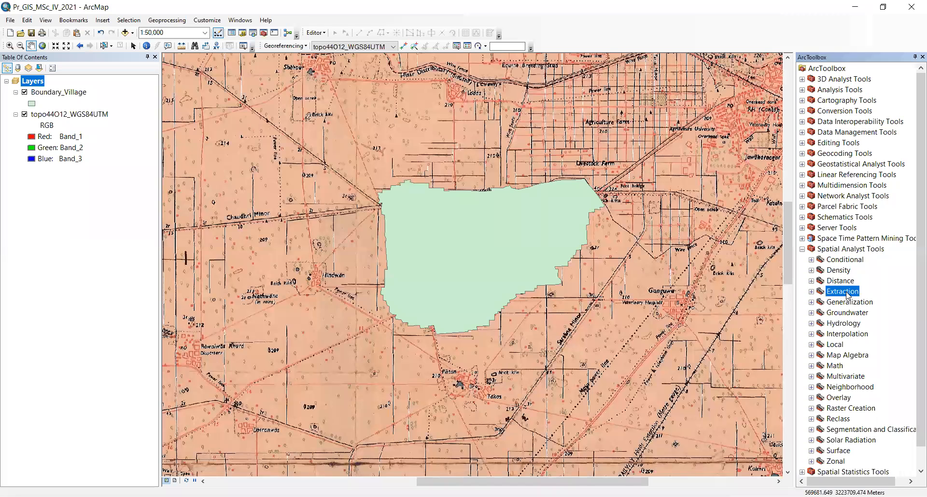
click(812, 292)
scroll(816, 293, down, 2)
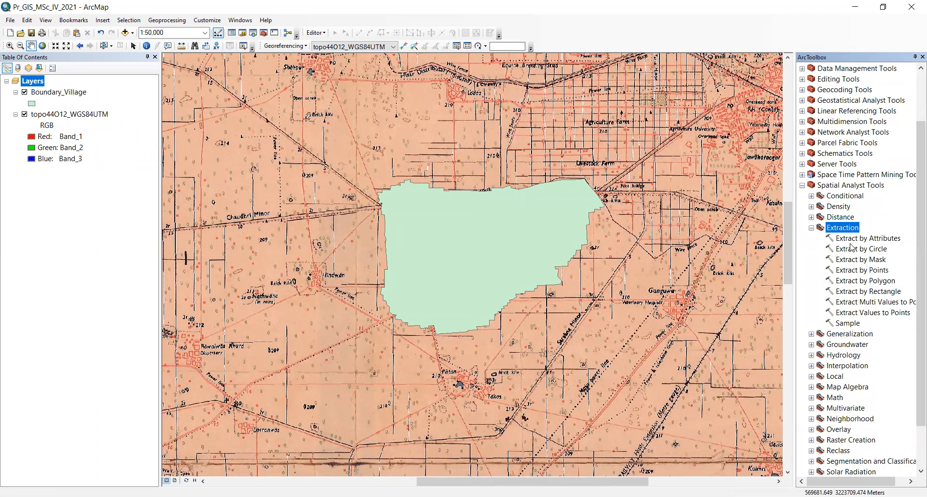
click(869, 261)
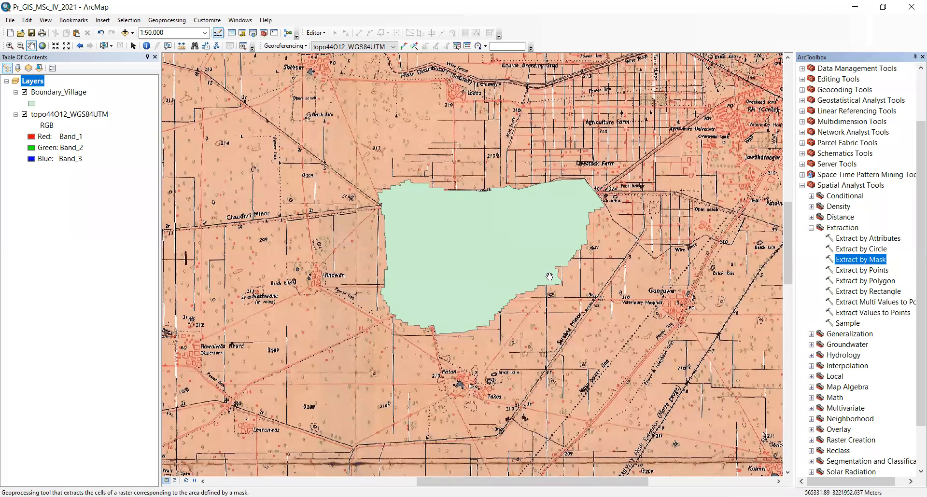
double_click(861, 261)
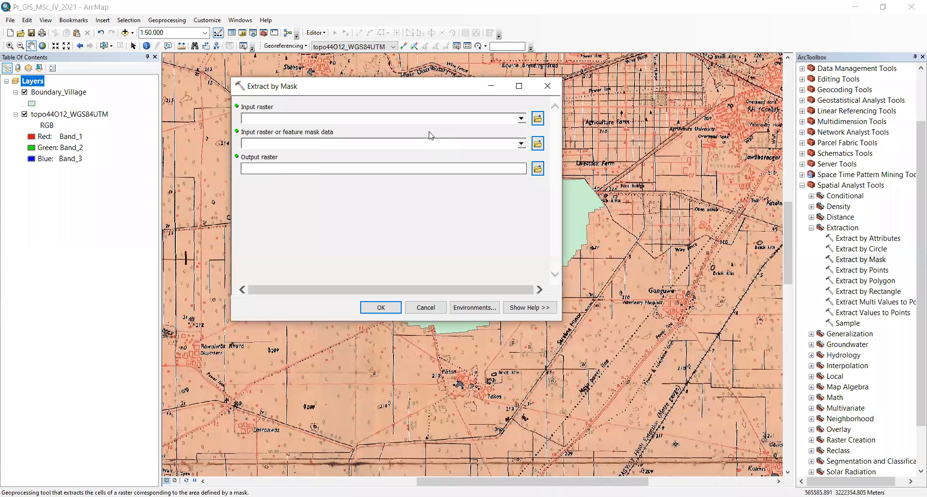
Step: Use topo44O12_WGS84UTM as the input raster and Boundary_Village as the feature mask for the extraction
click(521, 119)
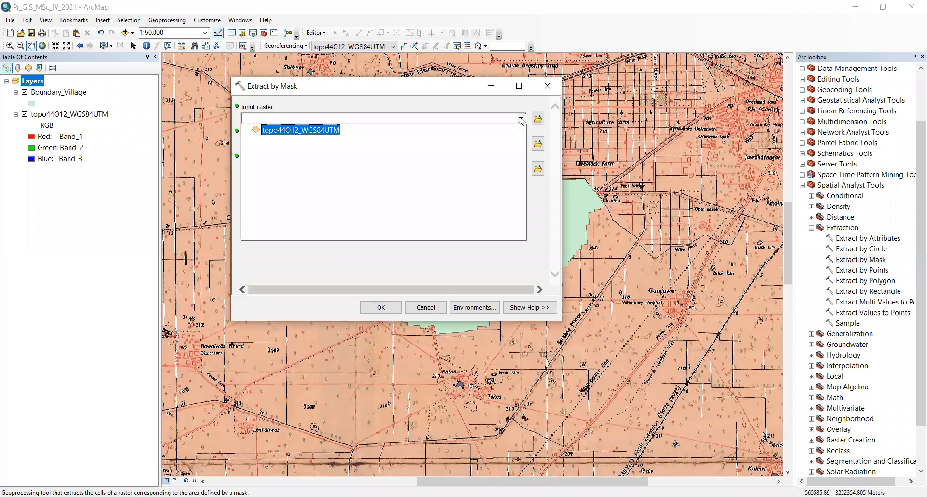
click(333, 135)
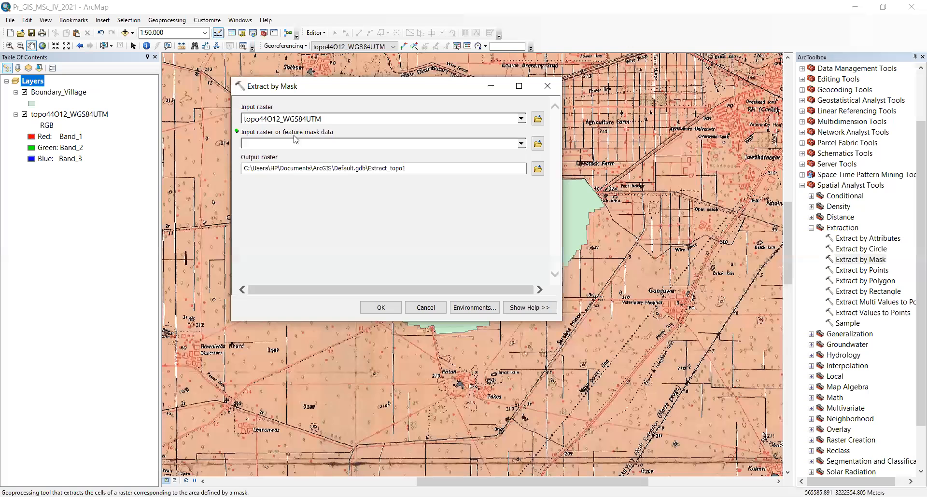
click(522, 143)
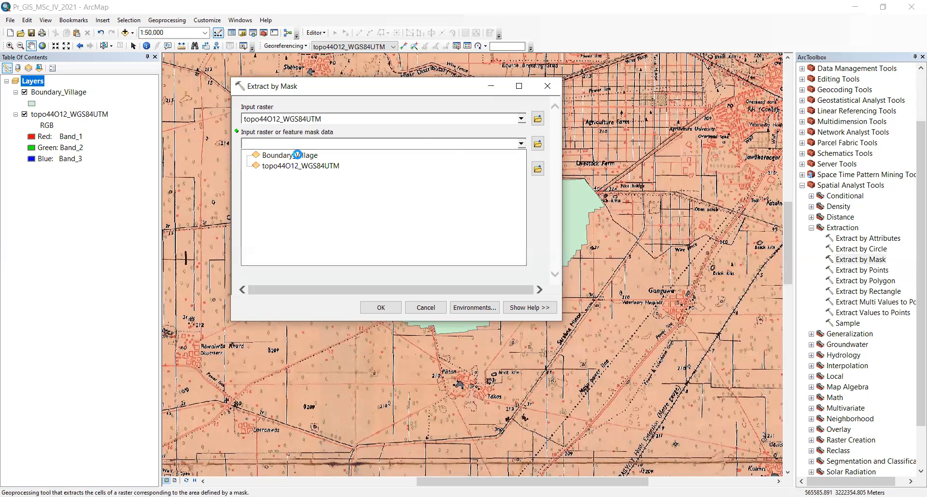
click(297, 155)
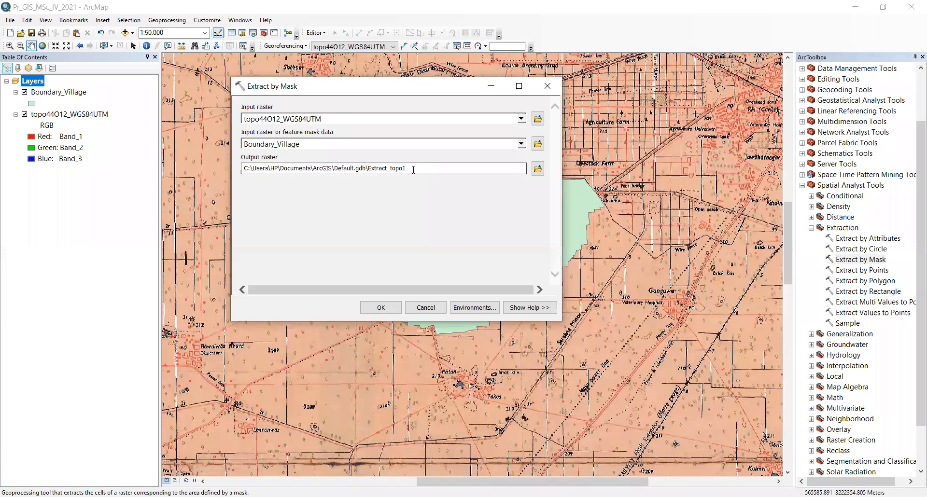
Step: Save the output raster as Subset_Pr in Pr.gdb and run Extract by Mask
click(538, 169)
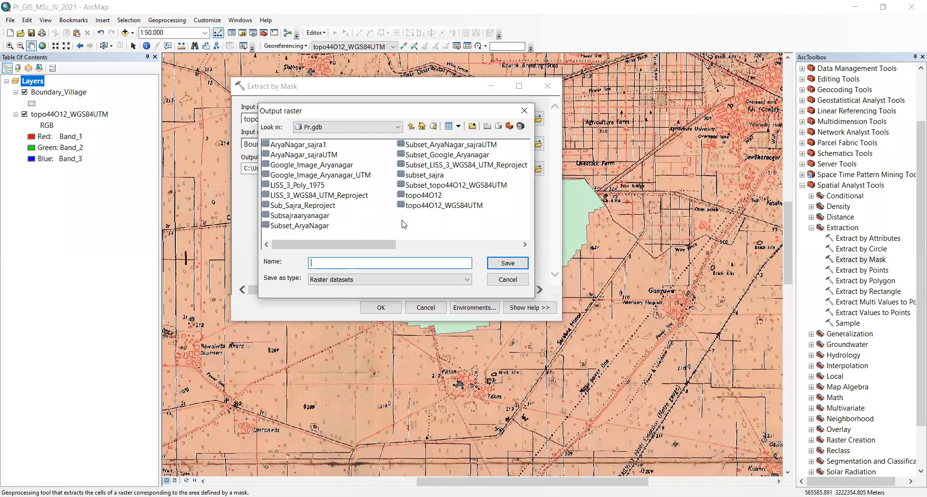
click(463, 186)
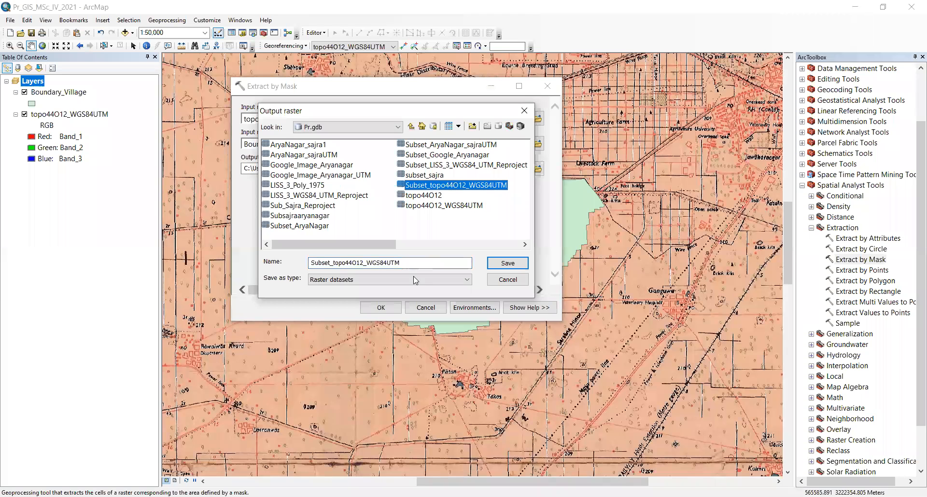
click(414, 264)
key(BackSpace)
key(BackSpace)
key(BackSpace)
key(BackSpace)
key(BackSpace)
key(BackSpace)
key(BackSpace)
key(BackSpace)
key(BackSpace)
key(BackSpace)
key(BackSpace)
key(BackSpace)
key(BackSpace)
key(BackSpace)
key(BackSpace)
key(BackSpace)
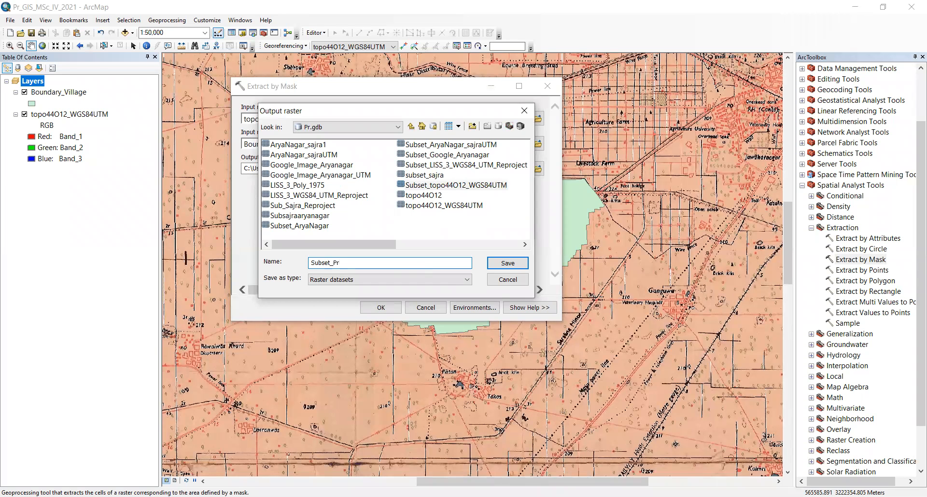
click(510, 265)
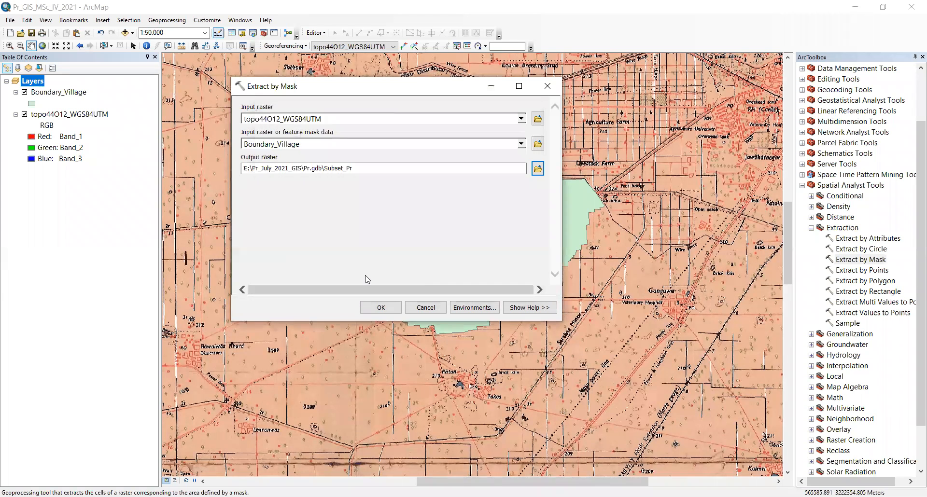
click(380, 308)
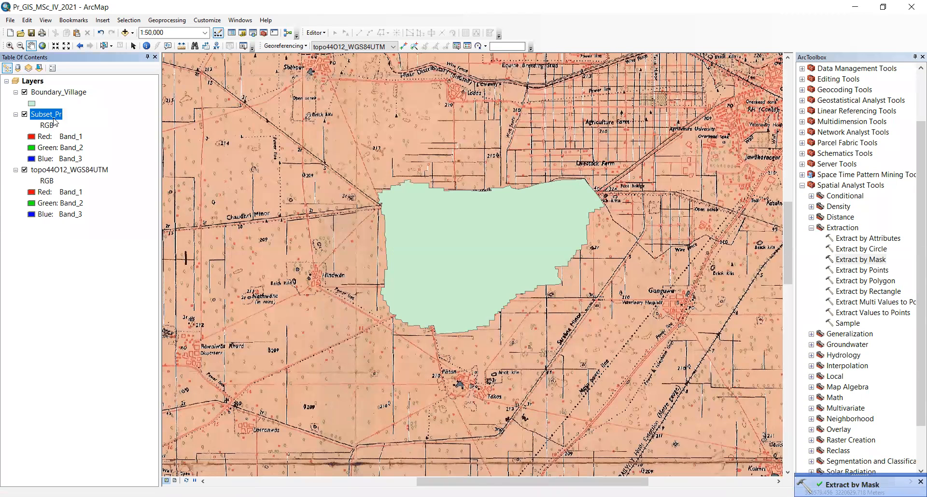
Step: Hide the topo44O12_WGS84UTM and Boundary_Village layers to show only the Subset_Pr raster, and hide ArcToolbox
click(24, 170)
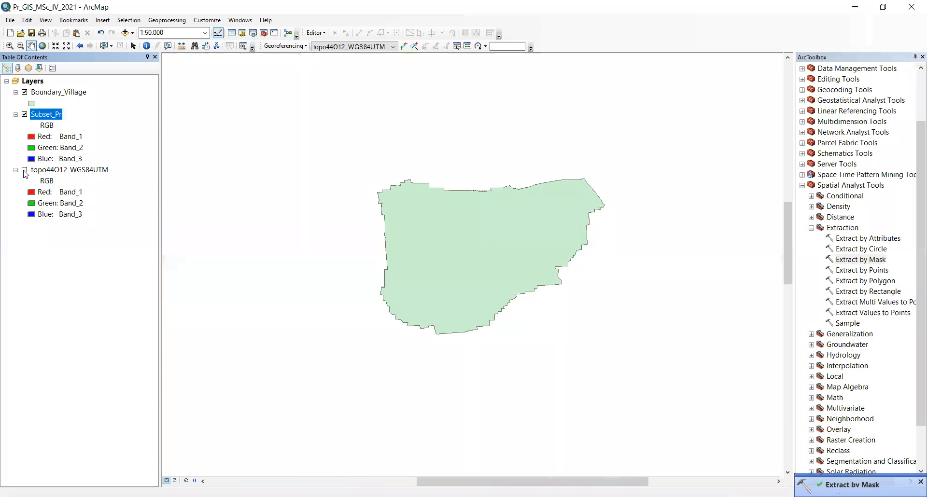
click(25, 92)
click(48, 114)
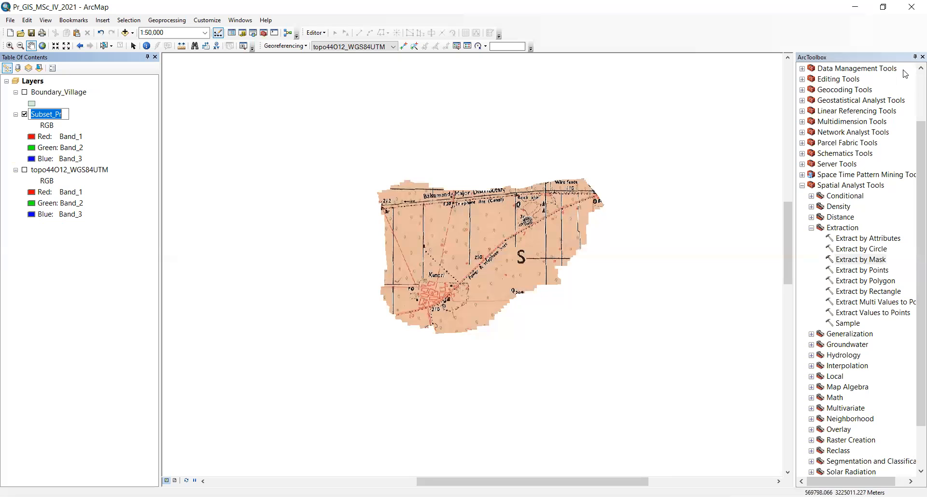
click(914, 57)
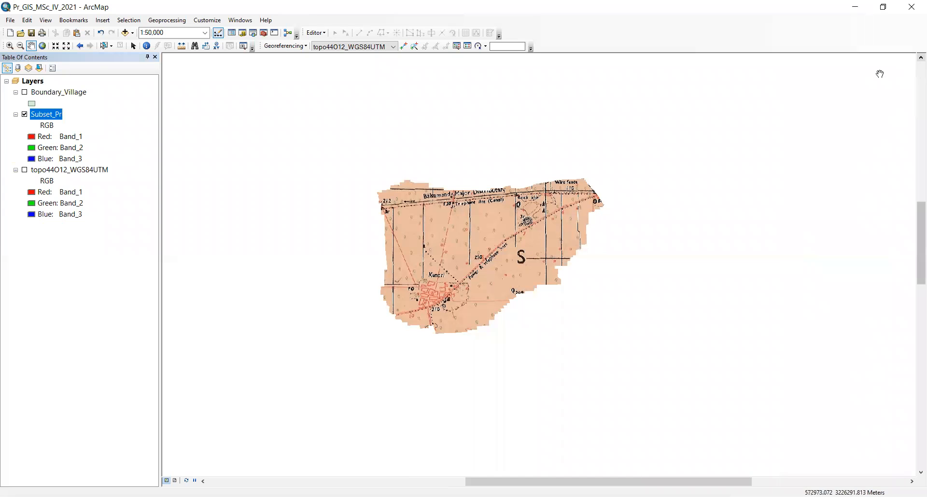
Step: Remove the Subset_Pr and topo44O12_WGS84UTM layers from the map
right_click(46, 119)
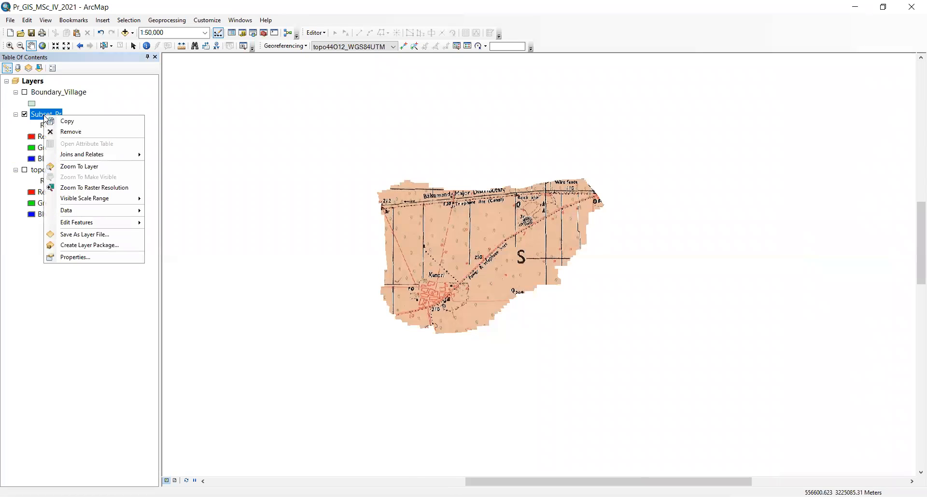
click(70, 130)
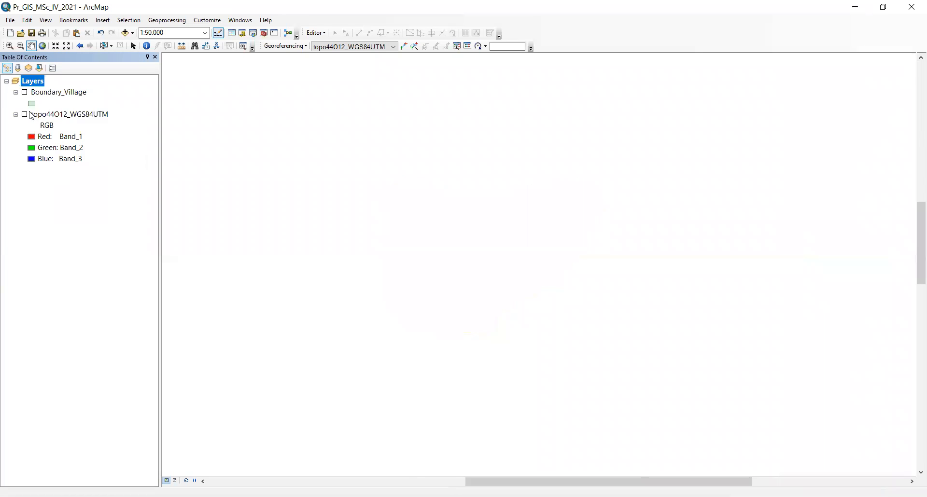
click(58, 116)
right_click(58, 115)
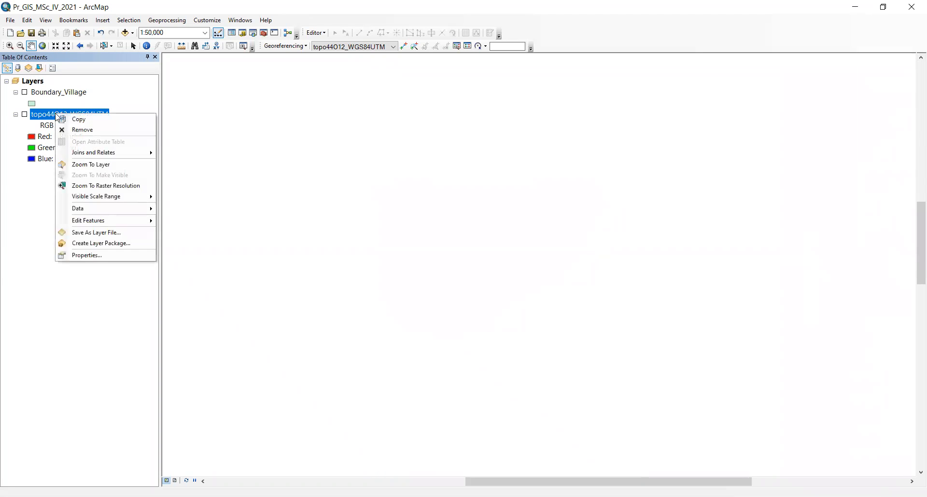
click(94, 132)
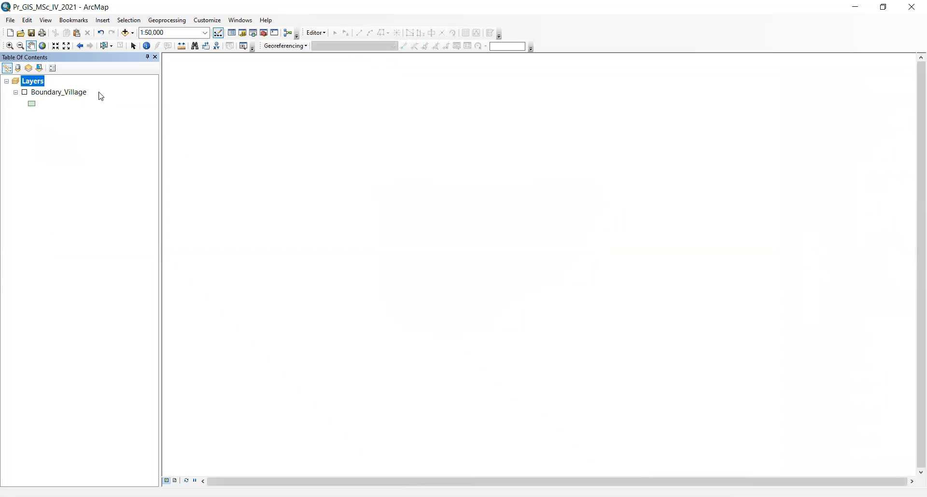
Step: Open the Catalog and expand the Pr_July_2021_GIS folder to list the rasters in Pr.gdb
click(243, 33)
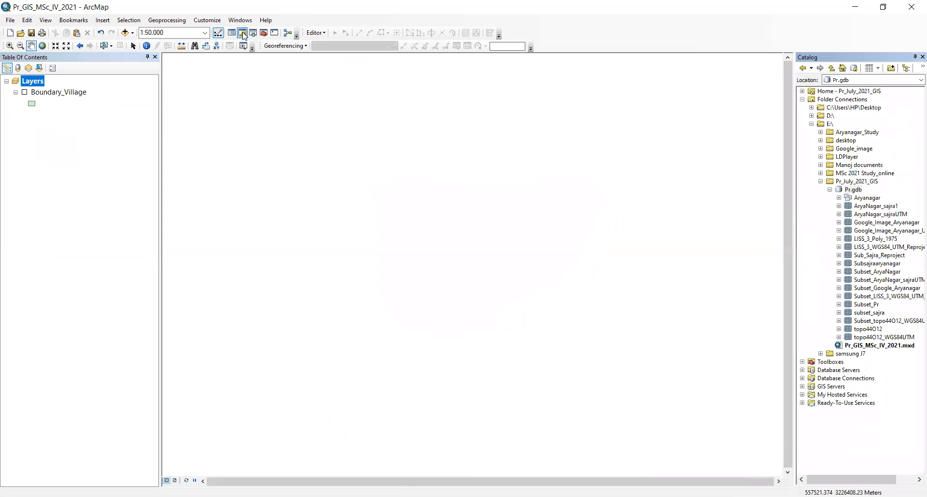
click(821, 182)
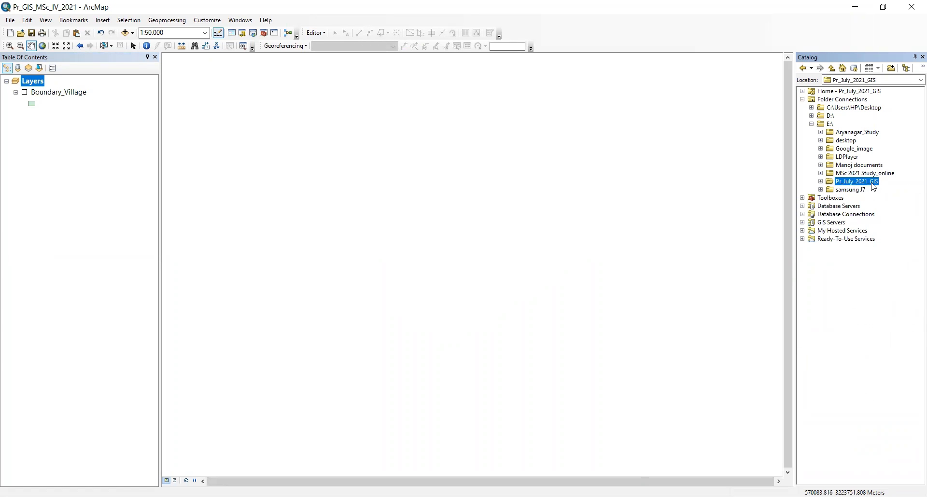
click(821, 181)
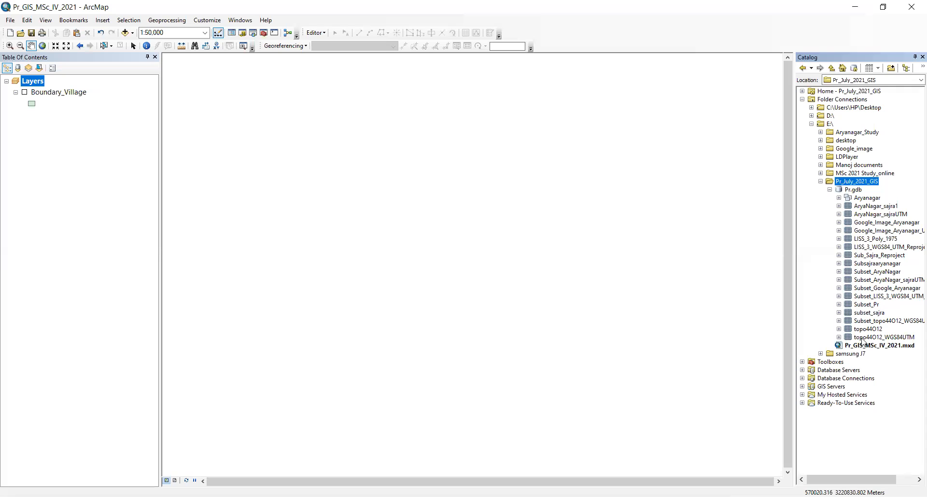
Step: Add the topo44O12_WGS84UTM raster from Pr.gdb to the map and remove that layer again
click(880, 338)
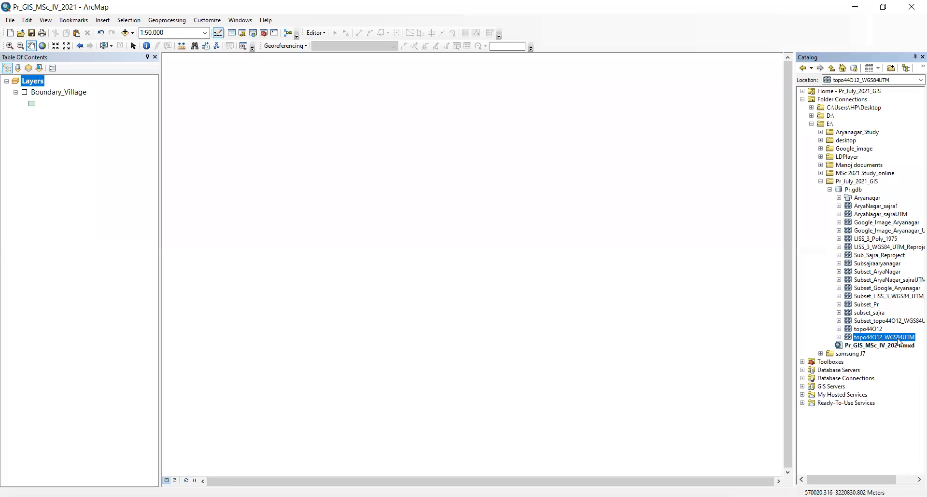
drag(898, 340, 26, 142)
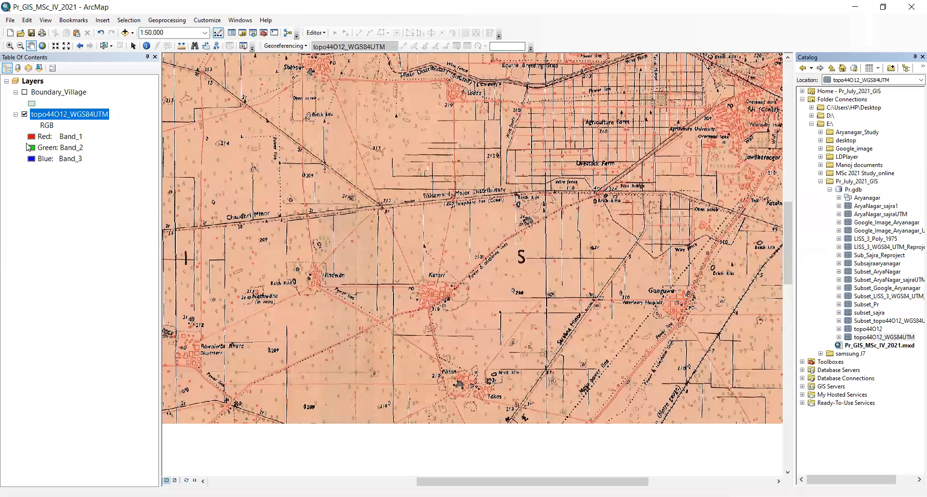
right_click(60, 114)
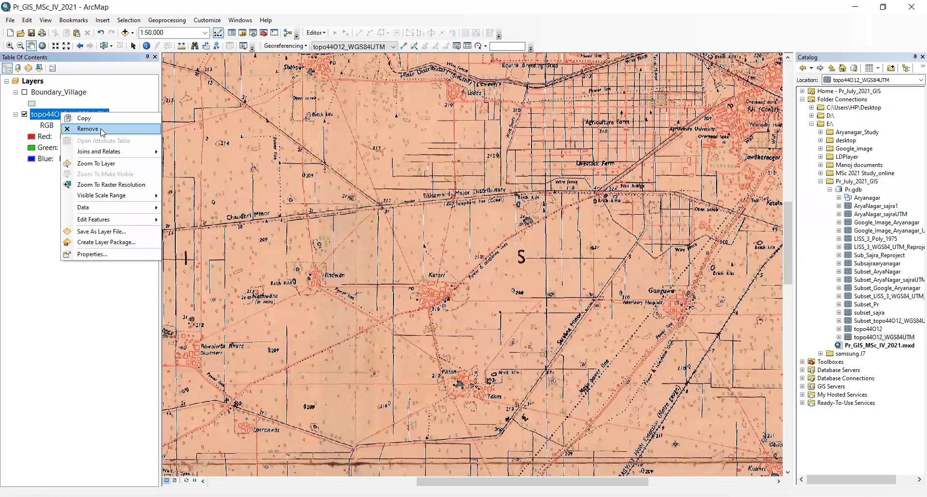
click(88, 128)
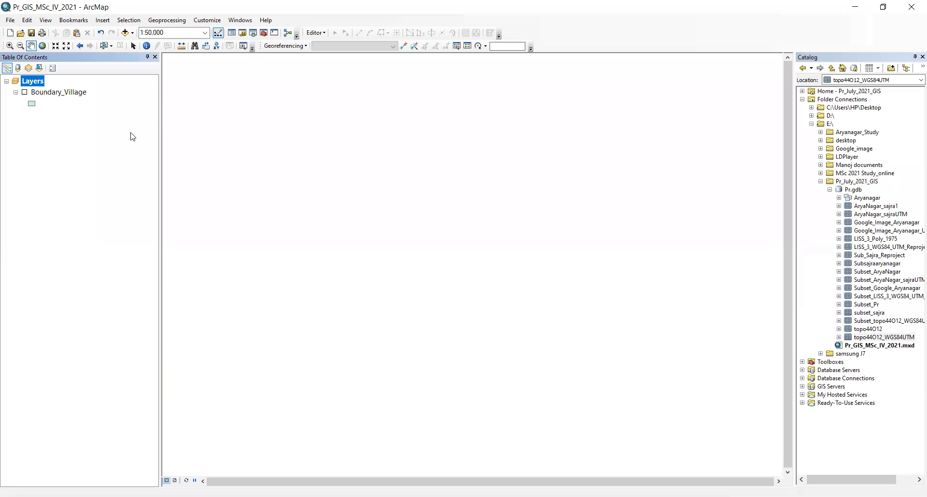
Step: Add the Subset_topo44O12_WGS84UTM and subset_sajra rasters from Pr.gdb, and hide the topographic subset to view the sajra map
click(896, 322)
mouse_move(896, 323)
mouse_down()
mouse_move(658, 303)
mouse_move(27, 108)
mouse_move(52, 122)
mouse_up()
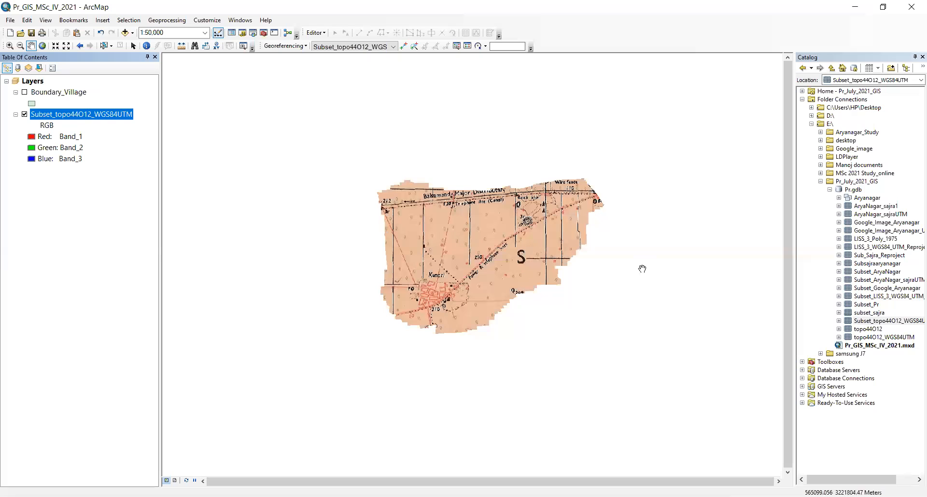
click(865, 313)
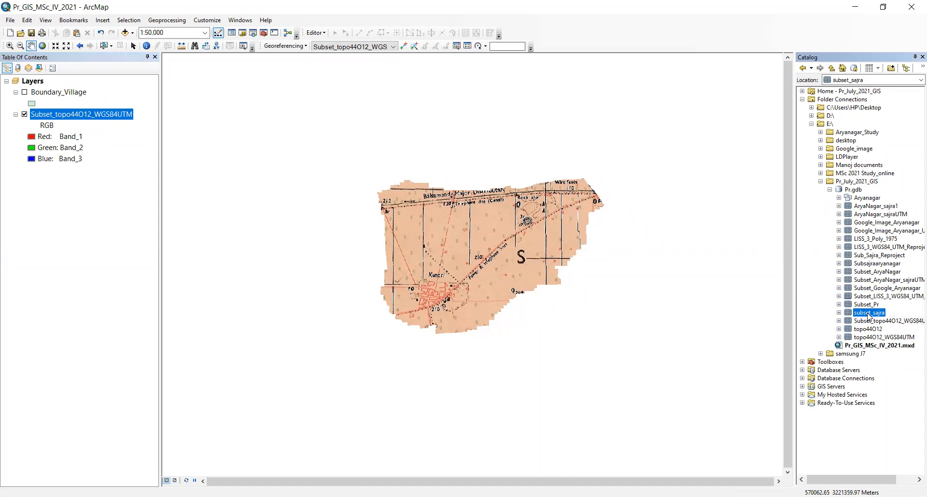
drag(871, 315, 478, 288)
drag(159, 229, 71, 203)
click(25, 115)
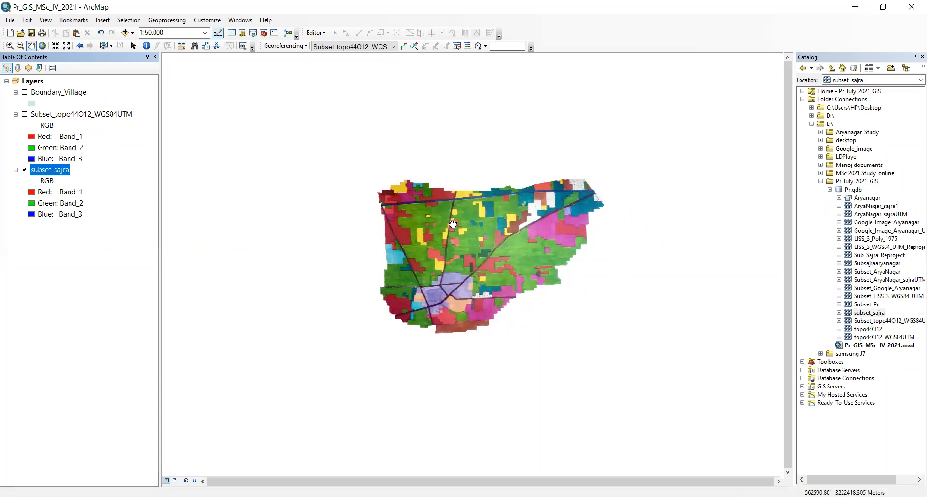
scroll(459, 223, down, 2)
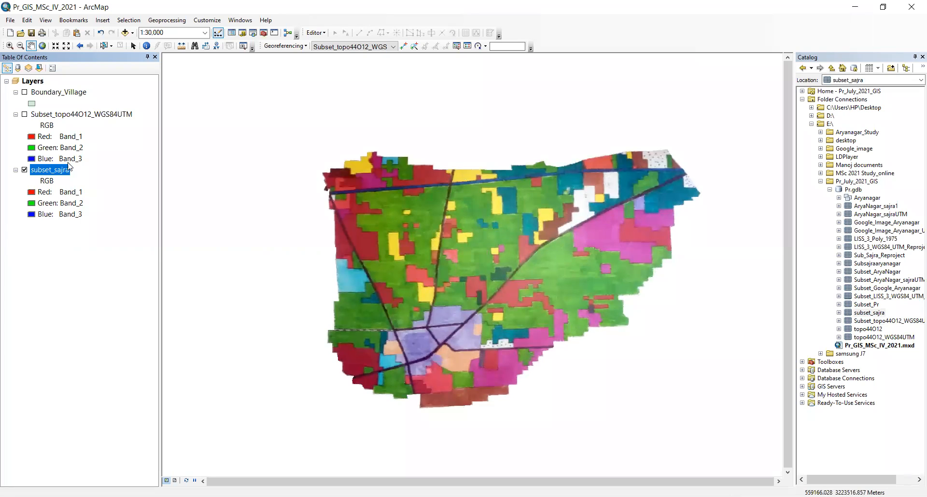
Step: Hide the subset_sajra layer and add the Subset_LISS_3_WGS84_UTM_Reproject raster from Pr.gdb below it
click(25, 169)
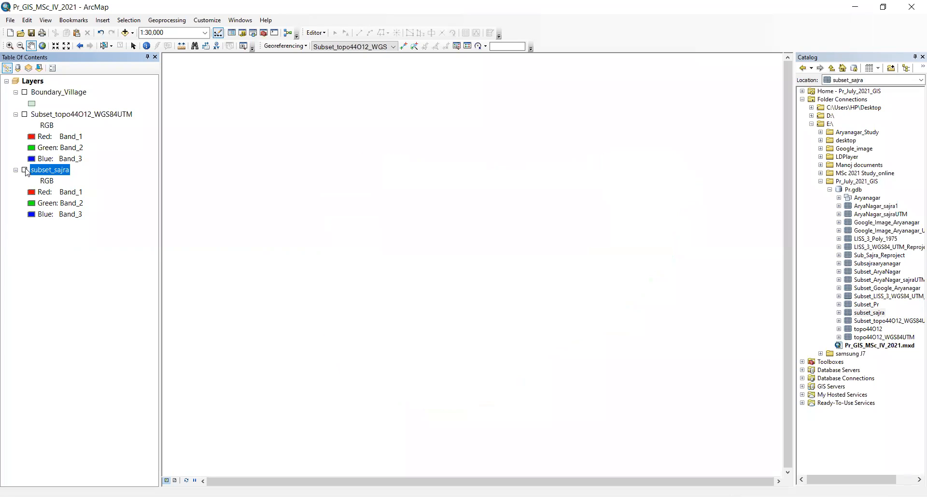
click(907, 298)
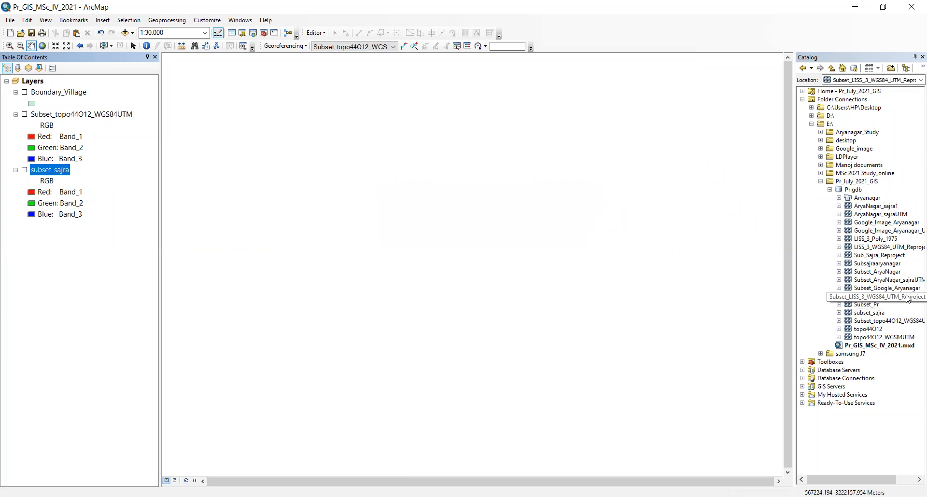
mouse_move(907, 298)
mouse_down()
mouse_move(809, 301)
mouse_move(888, 300)
mouse_up()
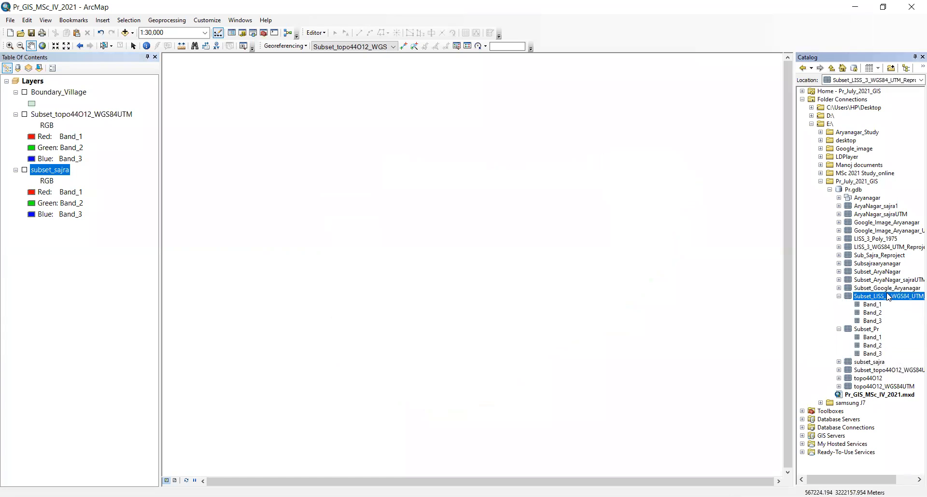
drag(905, 299, 54, 246)
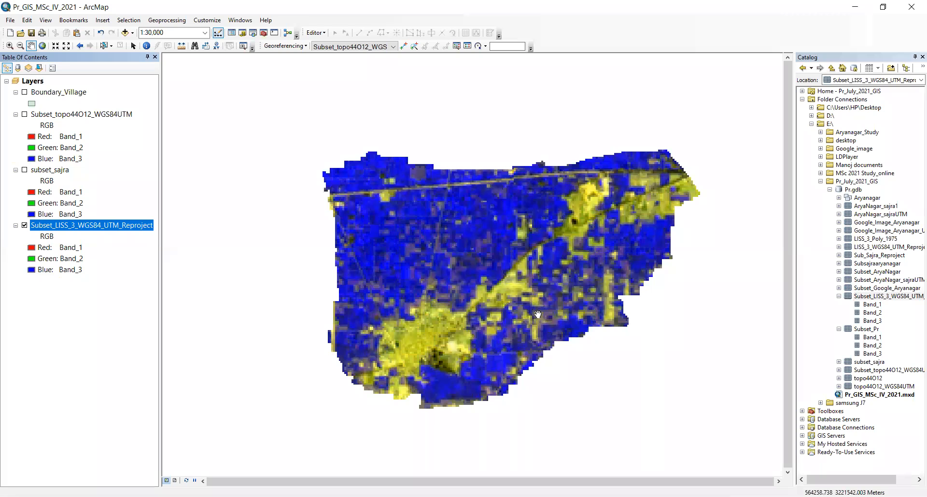
right_click(897, 299)
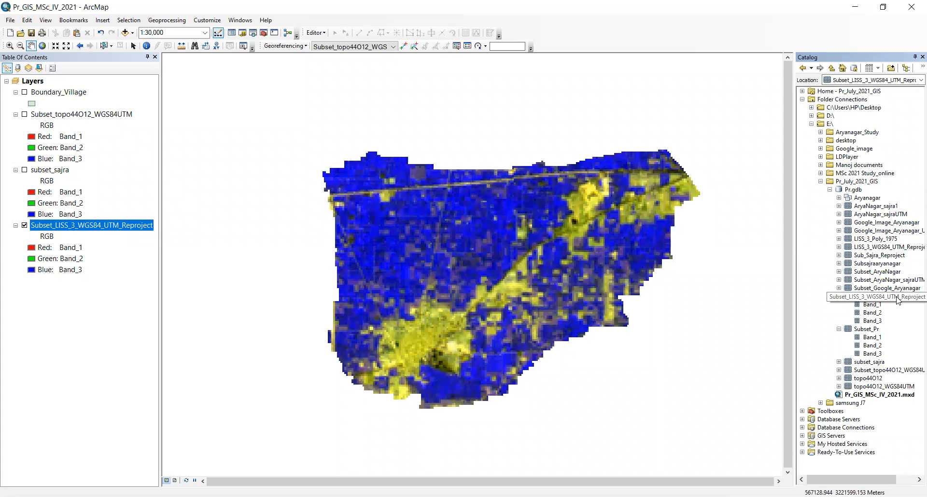
click(898, 299)
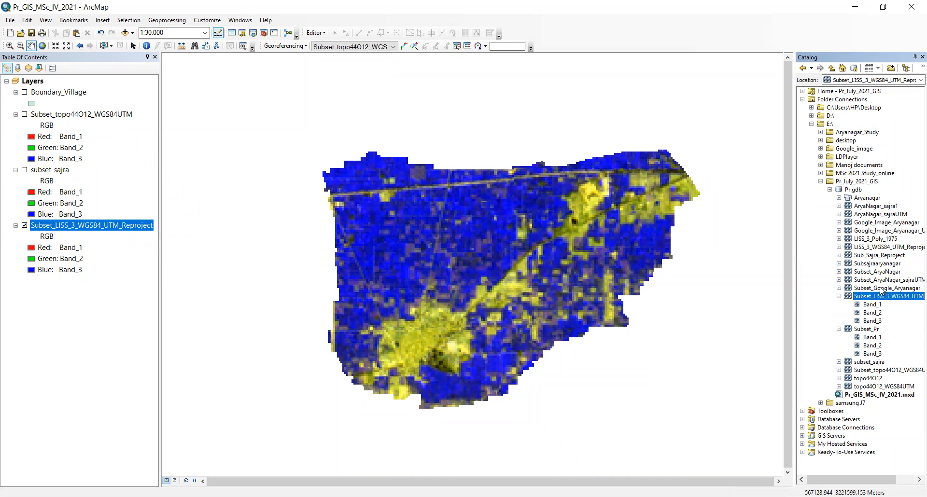
Step: Add the Subset_Google_Aryanagar raster from Pr.gdb to the map and hide the LISS 3 subset layer
click(881, 289)
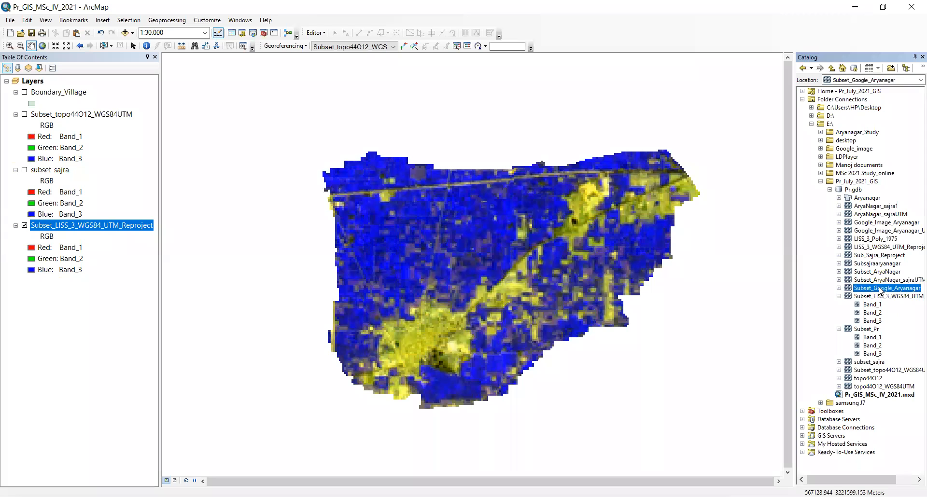
drag(890, 290, 550, 292)
drag(239, 260, 47, 273)
click(24, 225)
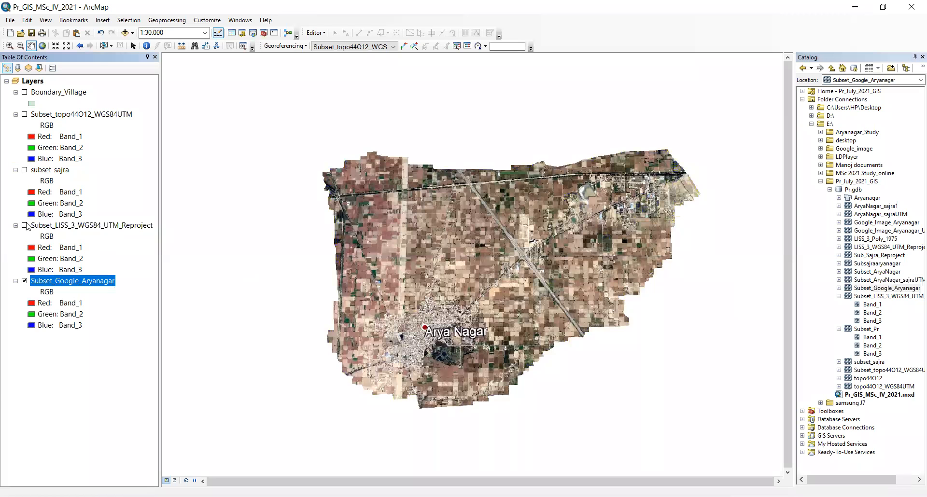
click(44, 118)
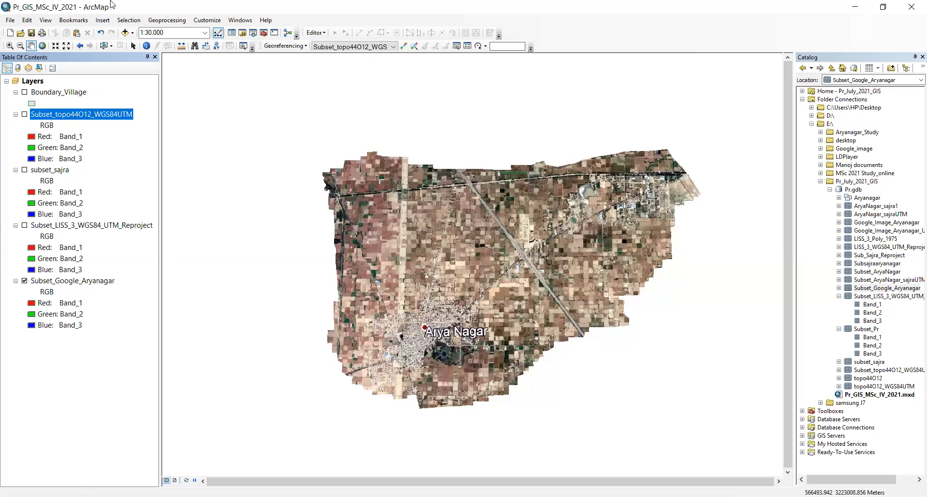
click(830, 190)
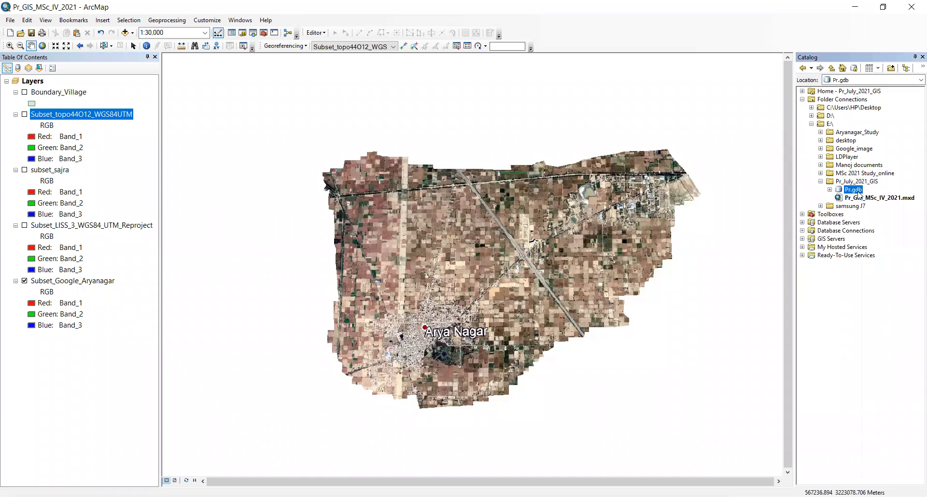
click(830, 190)
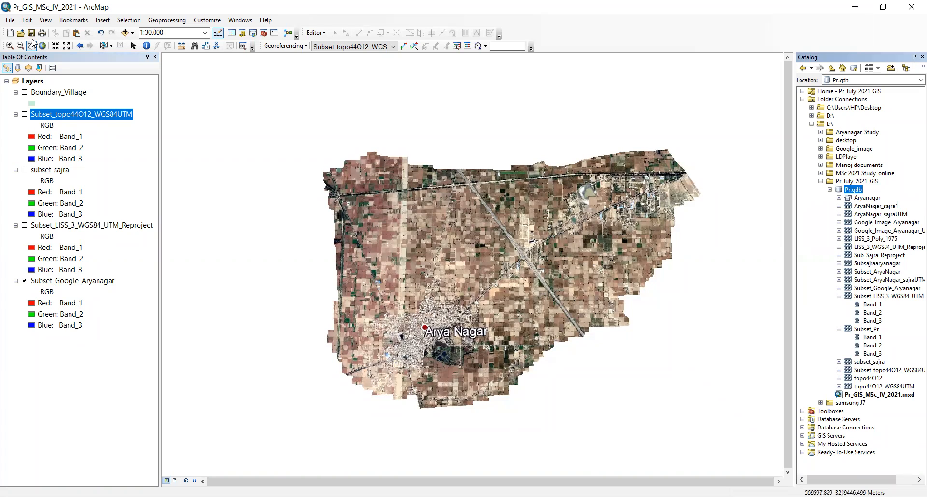
Step: Turn on all four subset rasters, then hide the topographic, sajra and LISS 3 subsets one by one to compare their coverage
click(24, 115)
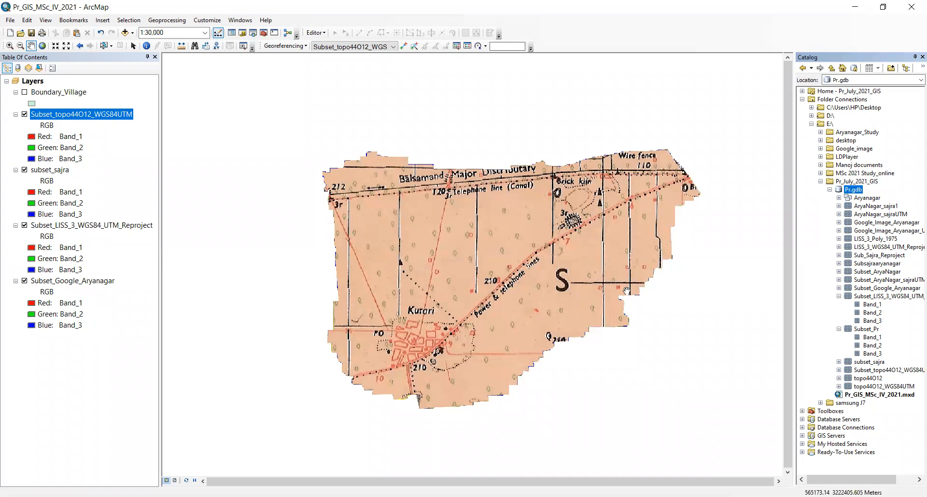
click(51, 170)
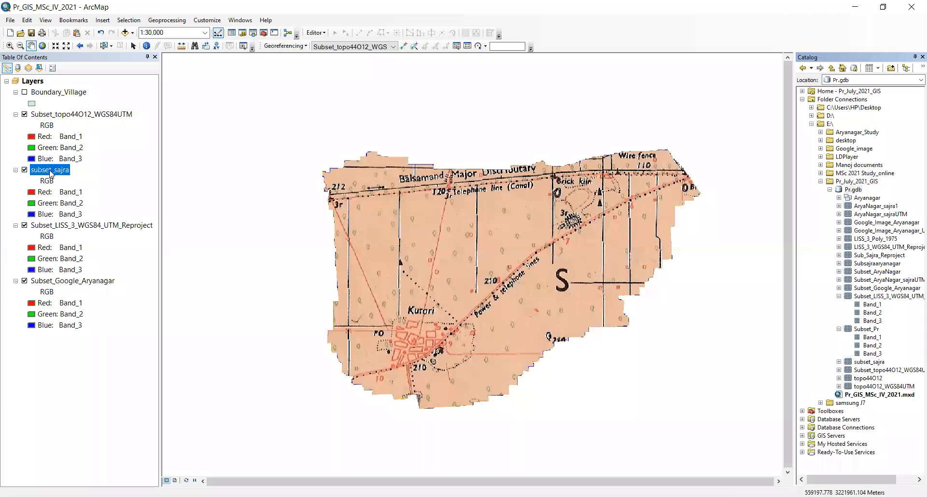
click(24, 114)
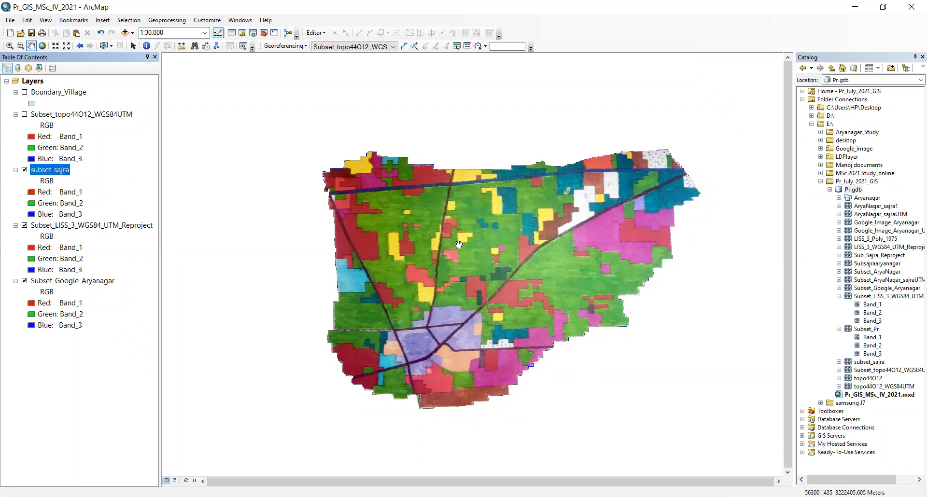
click(24, 170)
click(60, 226)
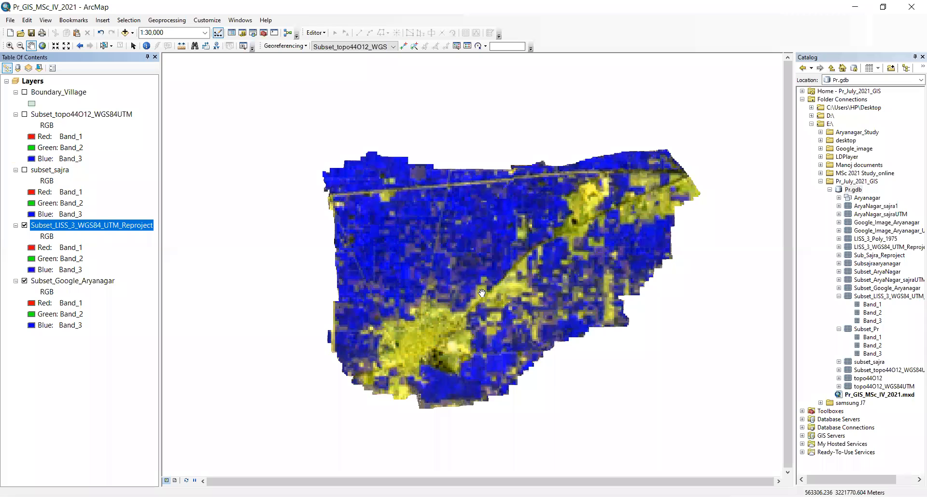
click(24, 225)
click(78, 282)
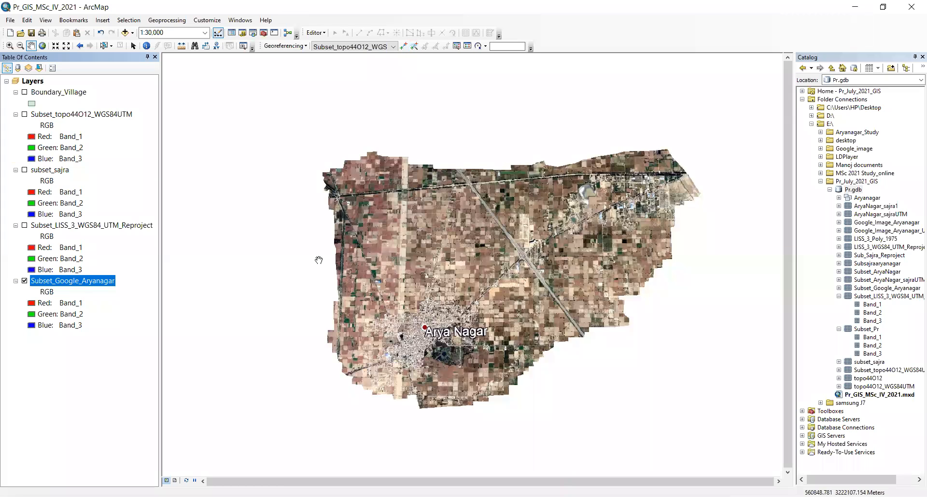
Step: Check the spatial reference of Subset_Google_Aryanagar in its layer properties and close them
right_click(88, 286)
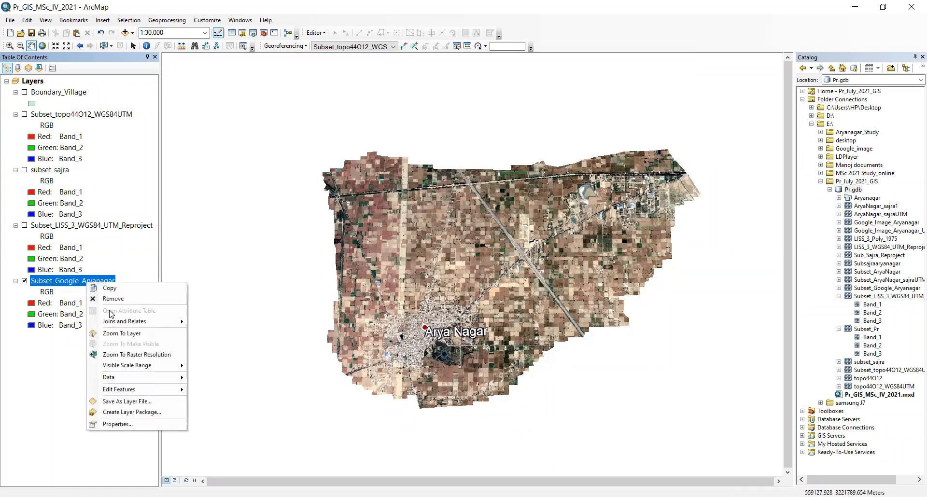
click(120, 425)
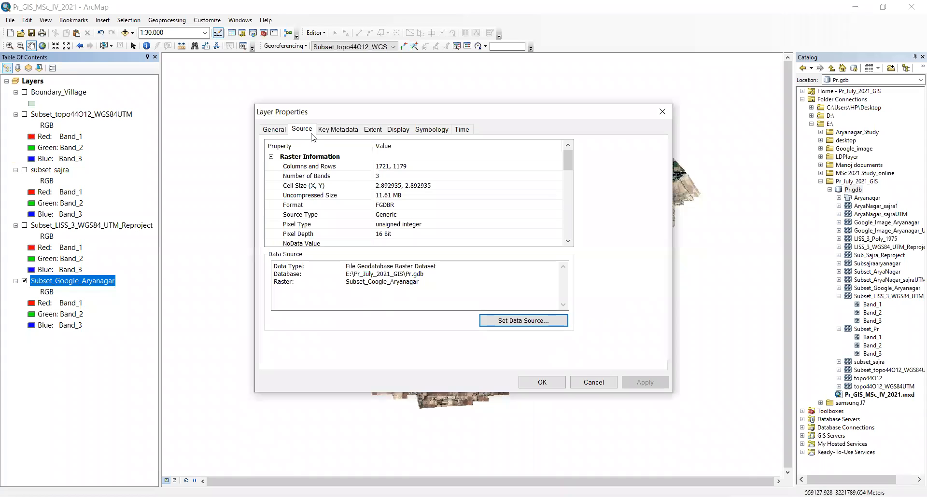
scroll(348, 193, down, 7)
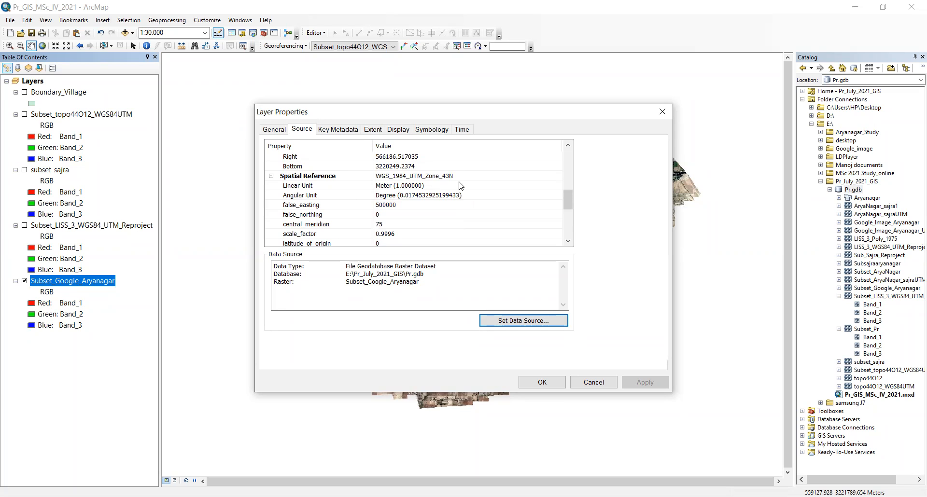
click(662, 111)
Step: Show the Subset_LISS_3_WGS84_UTM_Reproject layer and check the spatial reference in its source properties
click(79, 226)
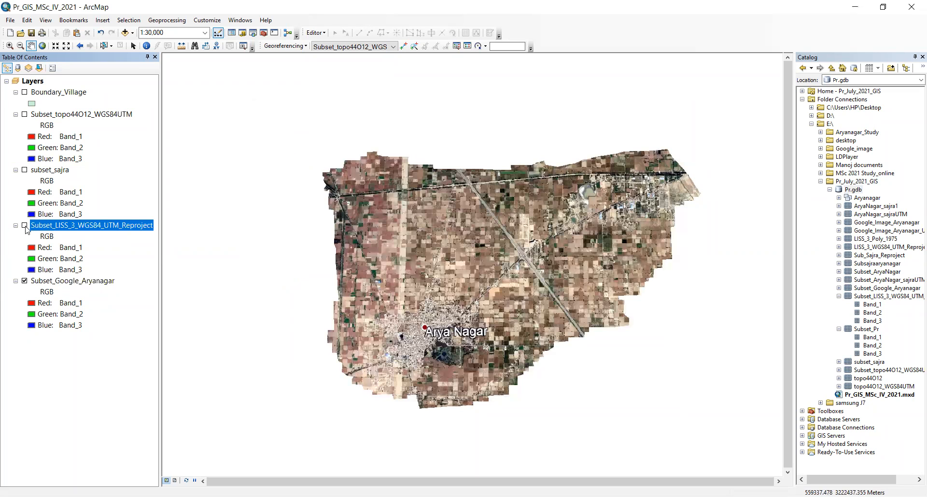
click(25, 225)
right_click(75, 226)
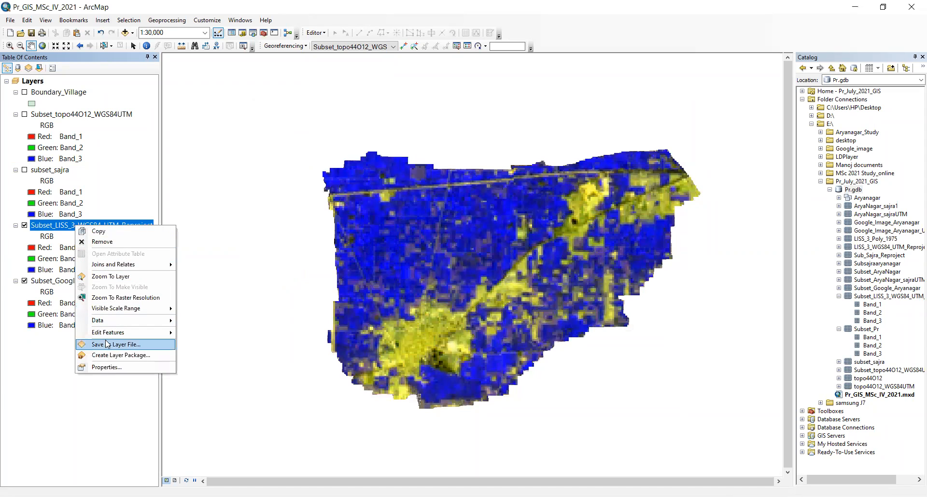
click(104, 366)
scroll(345, 196, down, 4)
scroll(345, 195, down, 2)
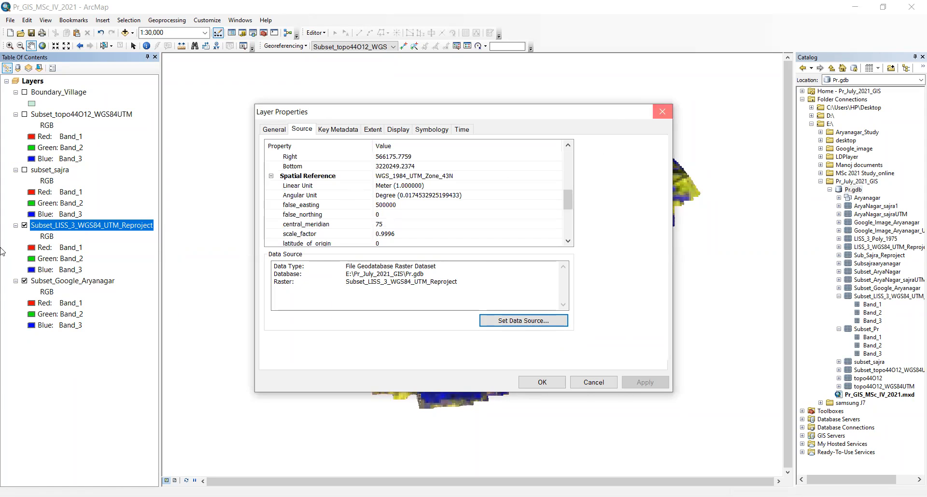
key(Escape)
Step: Show the subset_sajra layer and check the spatial reference in its source properties
click(60, 172)
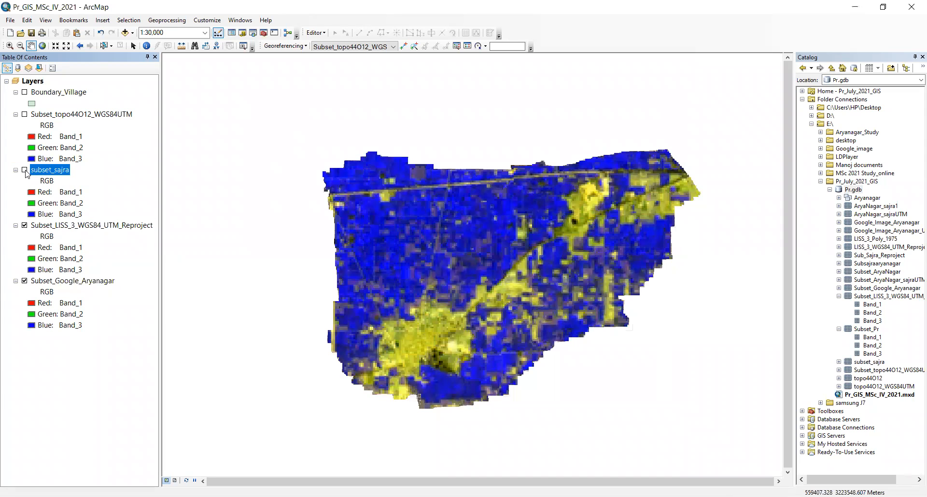
click(25, 169)
right_click(50, 169)
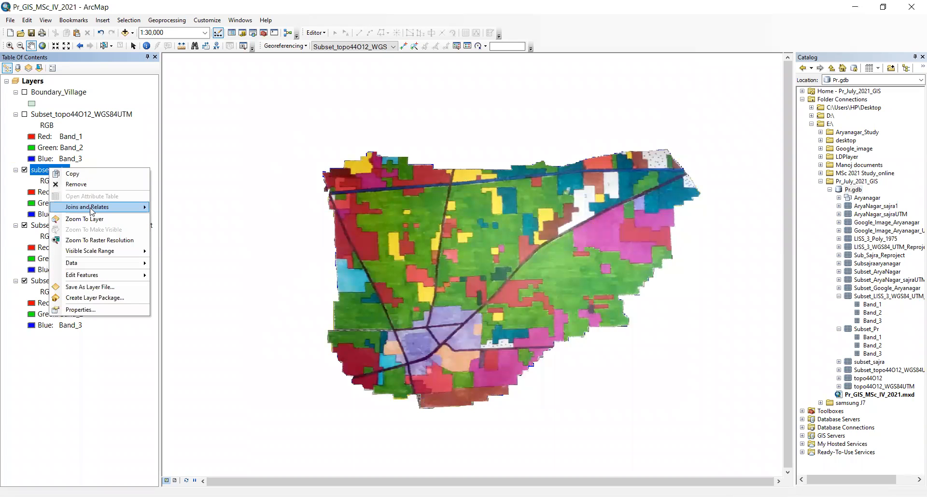
mouse_move(93, 210)
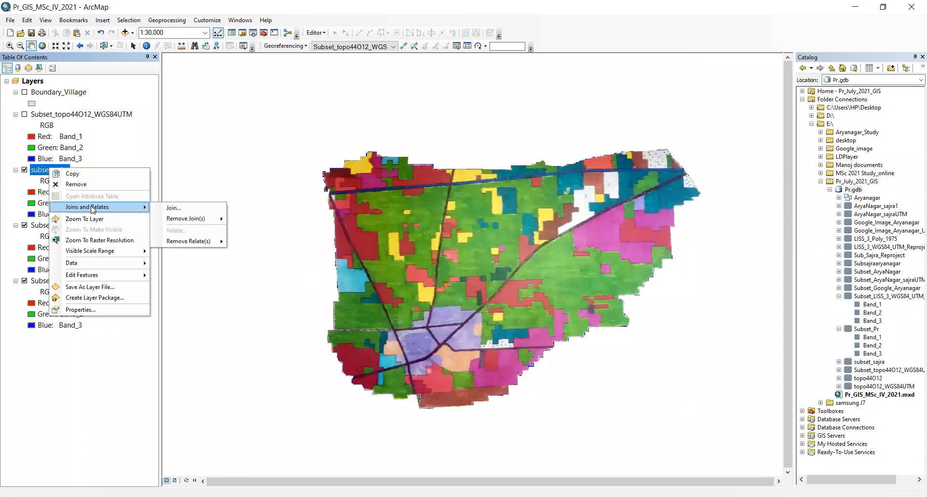
click(81, 309)
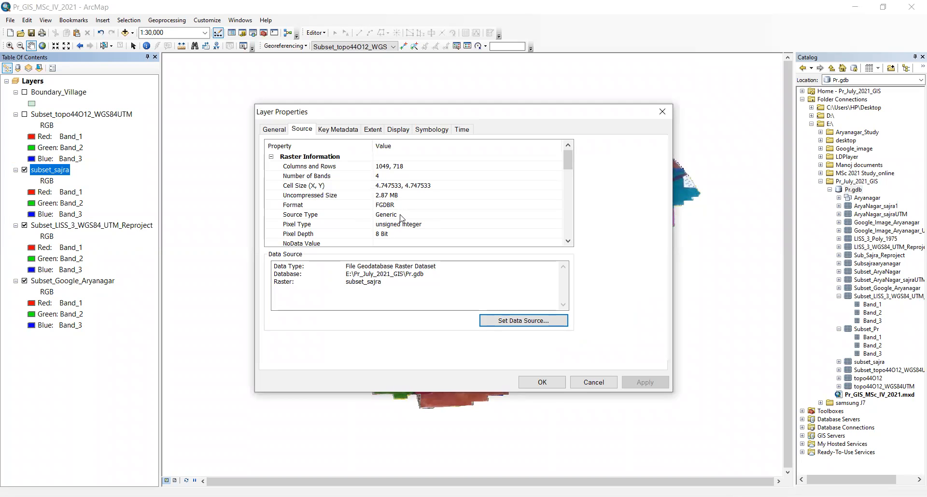
scroll(373, 199, down, 9)
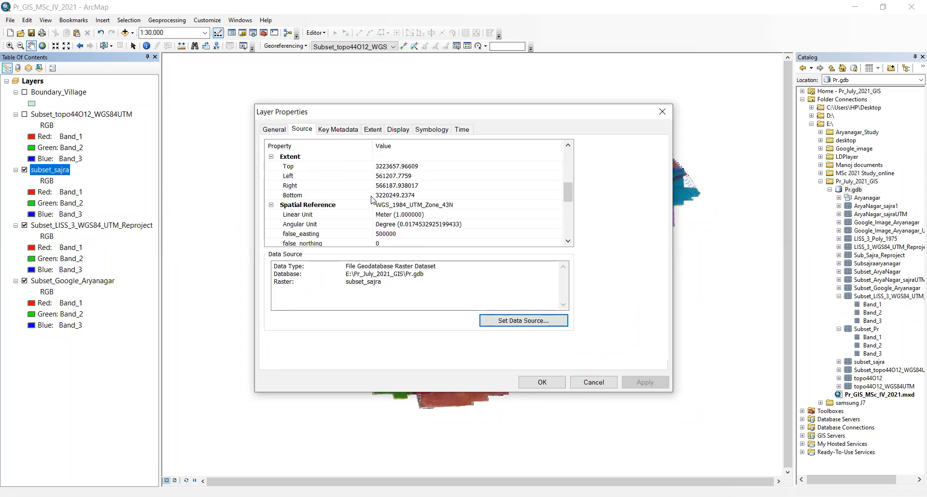
scroll(405, 195, up, 1)
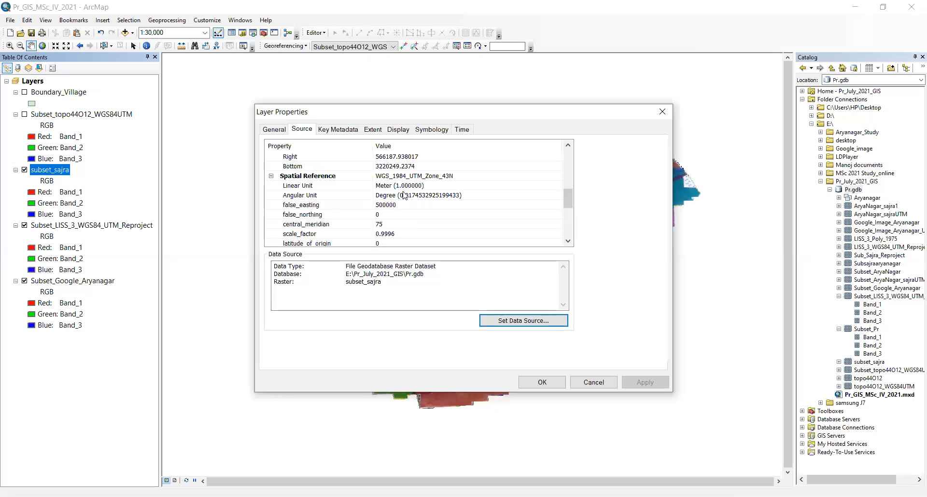
click(435, 177)
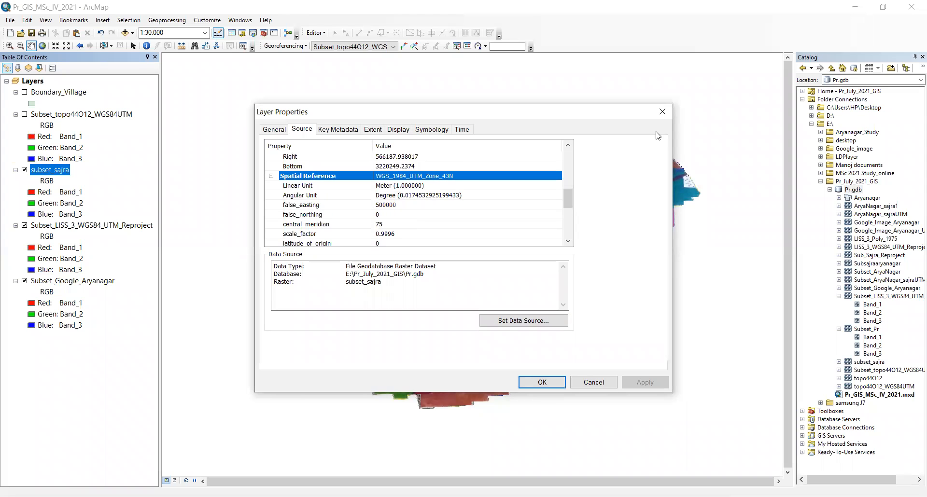
click(662, 115)
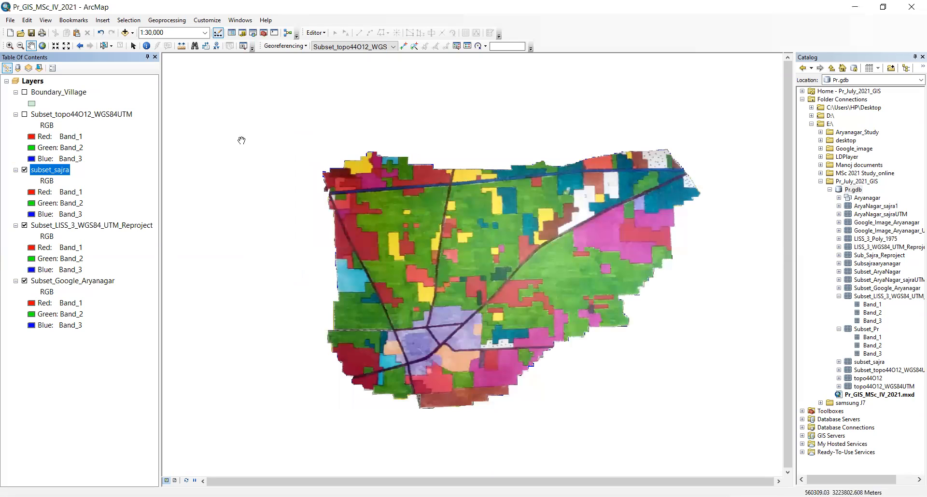
Step: Show the Subset_topo44O12_WGS84UTM layer, check the spatial reference in its source properties, and view the map at 1:20,000
click(25, 115)
right_click(62, 118)
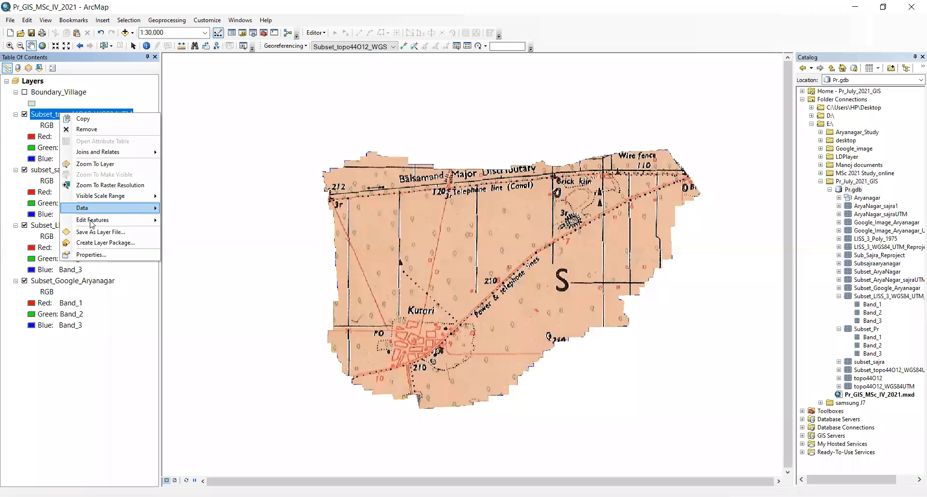
click(98, 255)
scroll(400, 211, down, 5)
scroll(399, 211, up, 1)
scroll(403, 208, down, 2)
scroll(405, 202, up, 3)
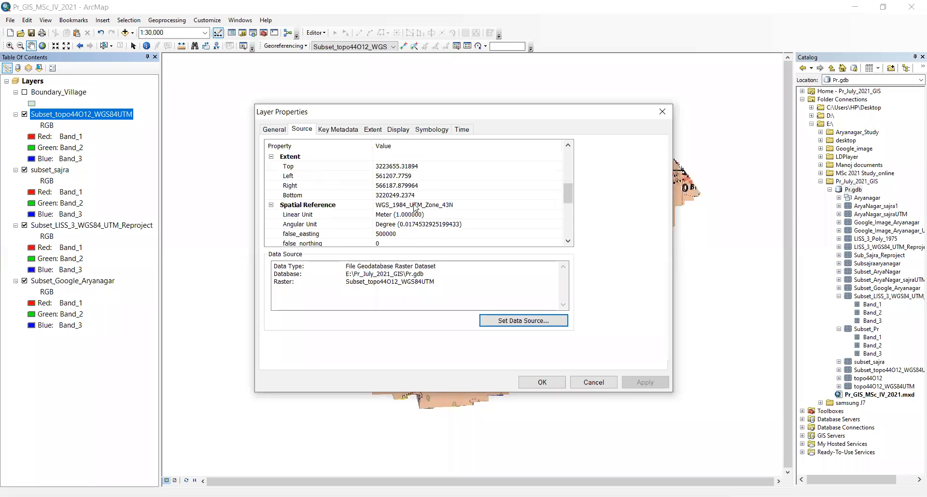
click(414, 206)
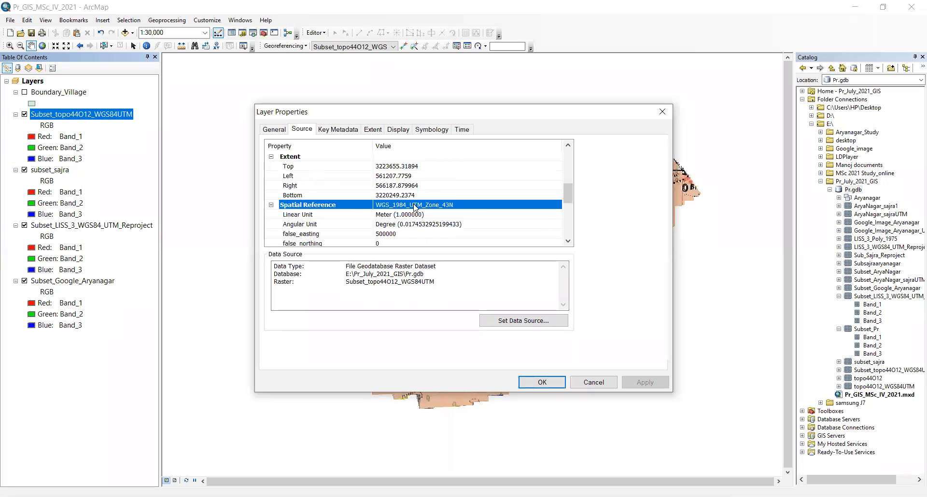
click(663, 111)
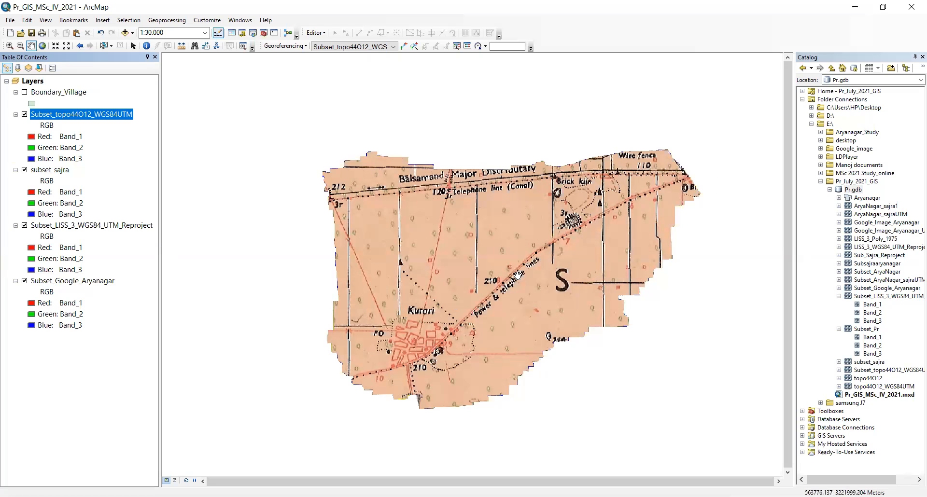
scroll(432, 357, up, 2)
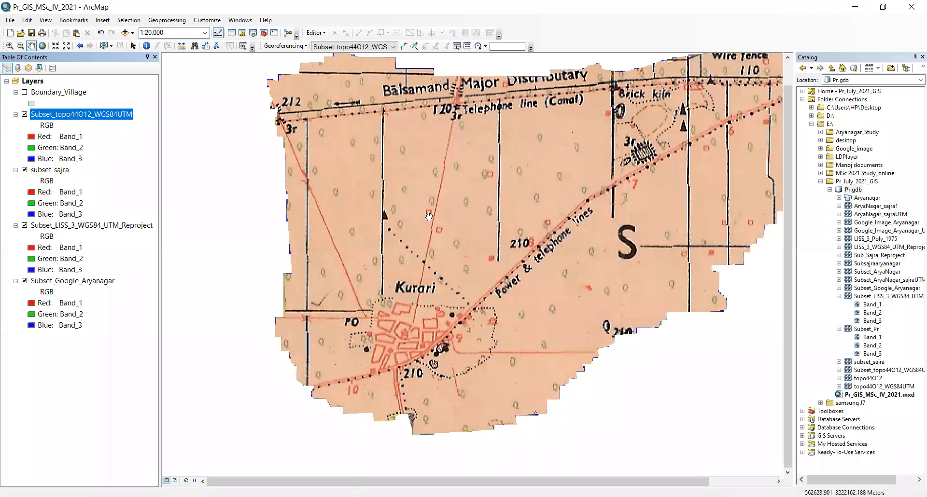
Step: Hide the Subset_topo44O12_WGS84UTM and subset_sajra layers in turn, comparing the sajra map's extent with Boundary_Village
click(25, 114)
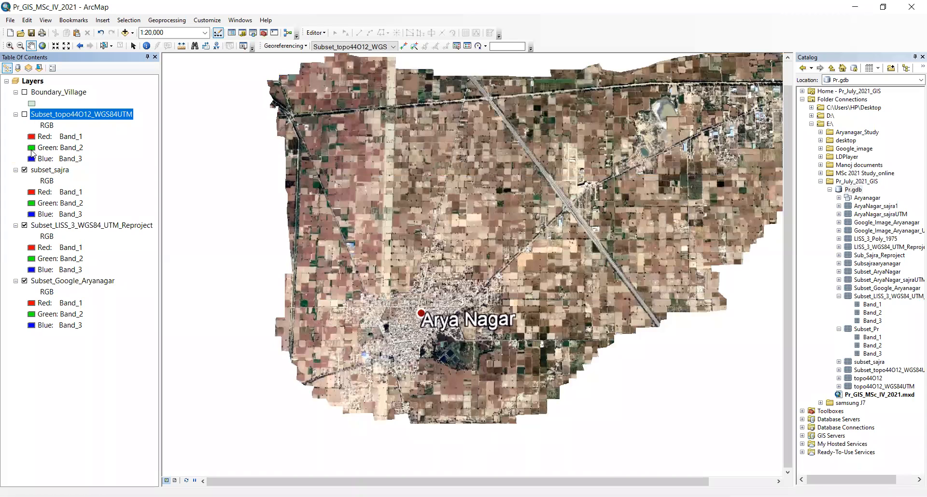
ctrl+click(48, 174)
drag(386, 88, 443, 181)
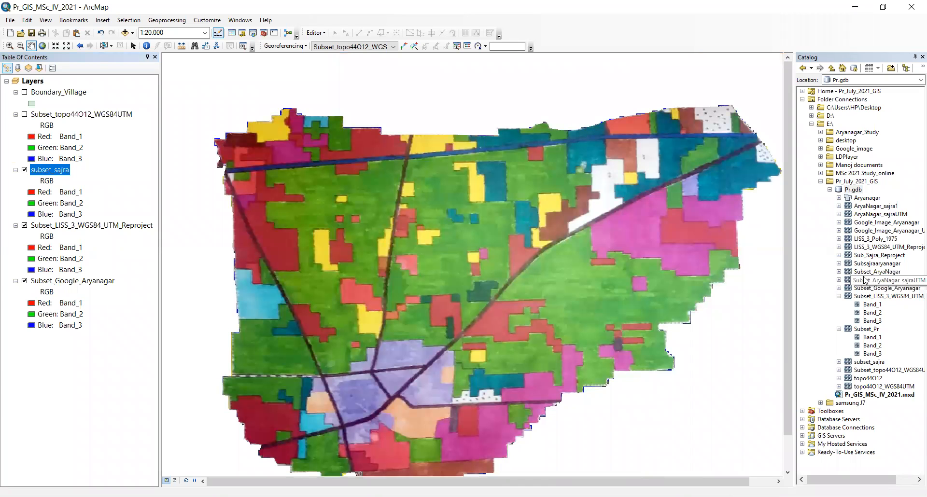
drag(456, 370, 456, 347)
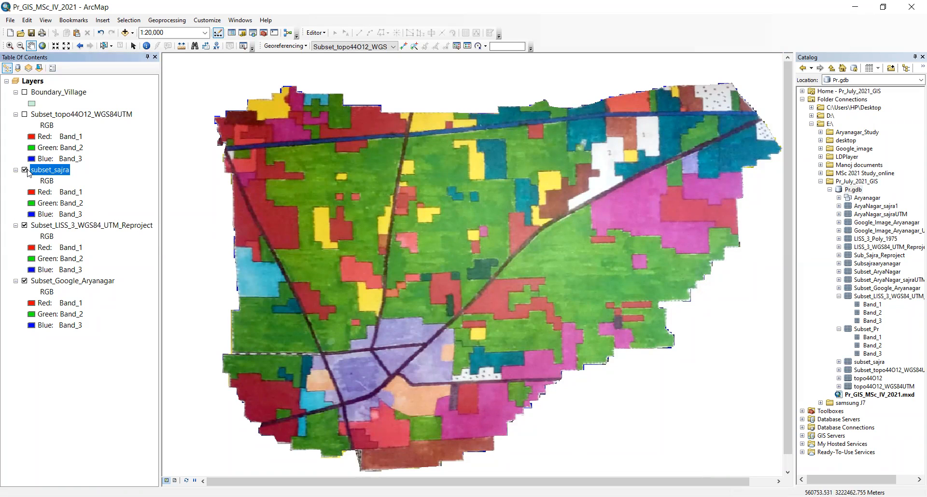
click(25, 92)
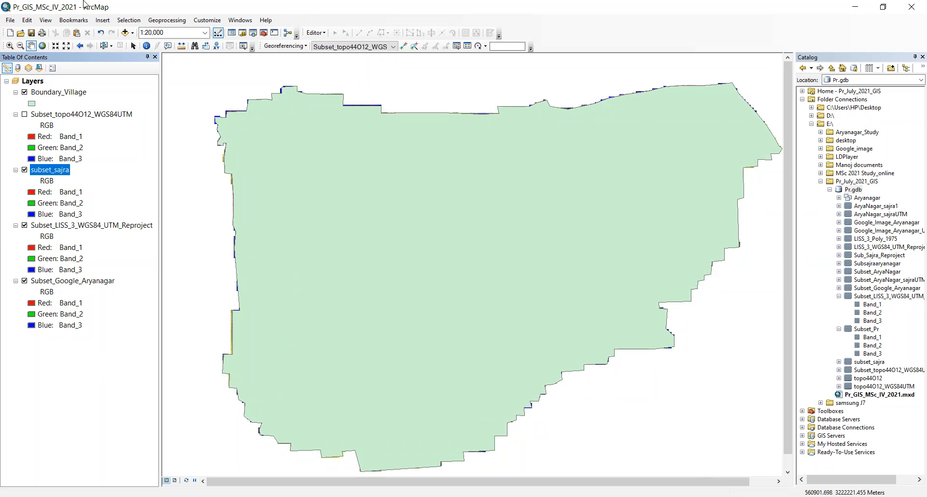
click(24, 93)
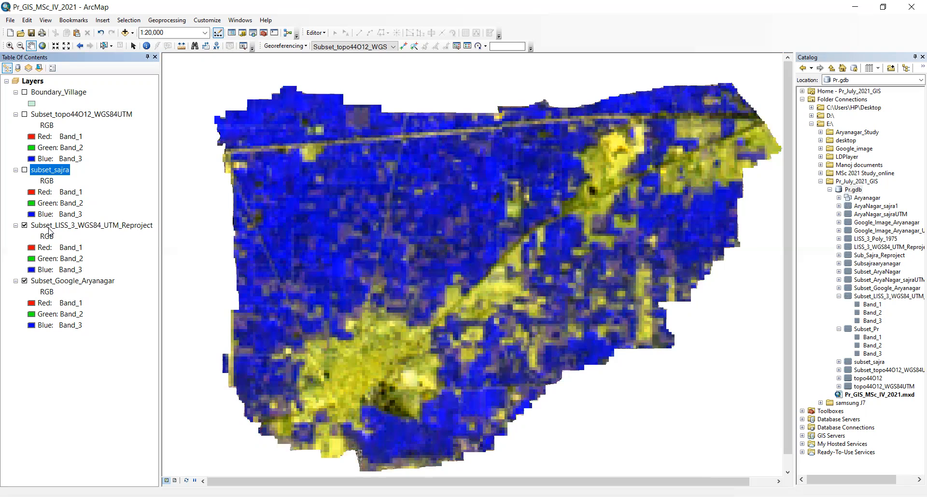
Step: Change the RGB composite of Subset_LISS_3_WGS84_UTM_Reproject to Band_3 for red and Band_1 for blue
click(51, 228)
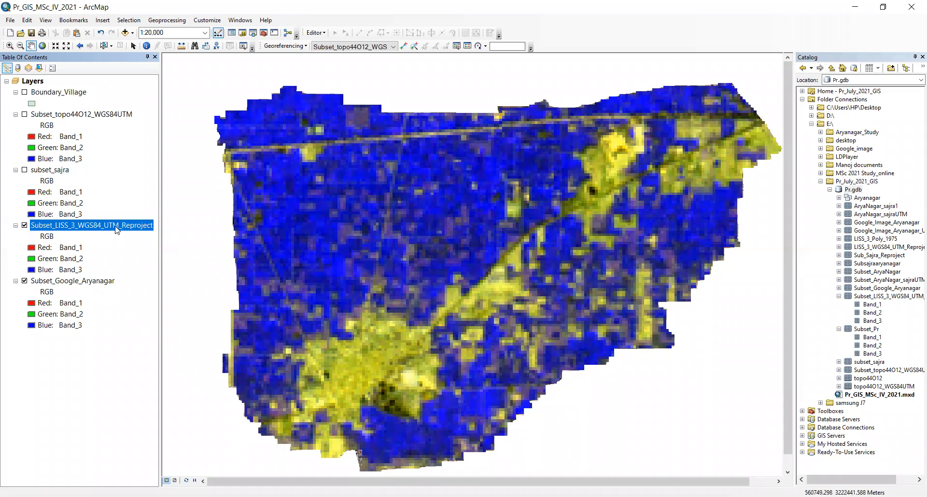
right_click(101, 223)
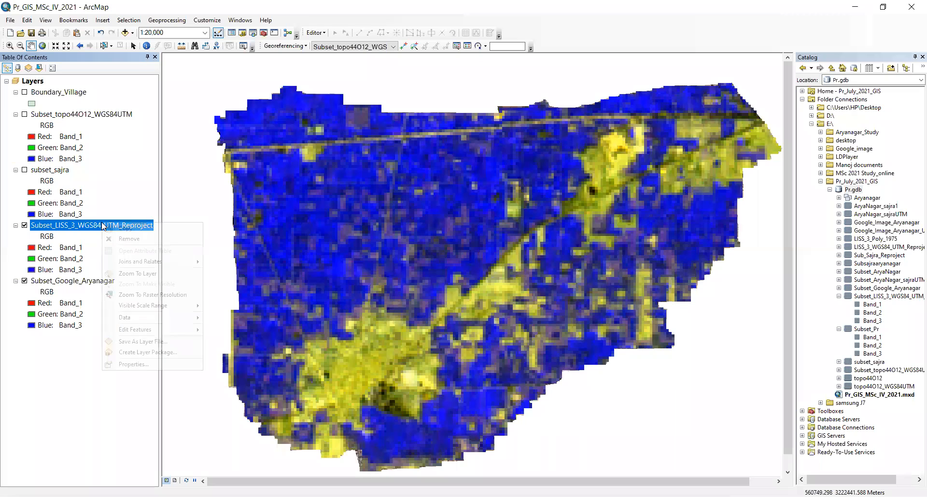
click(132, 364)
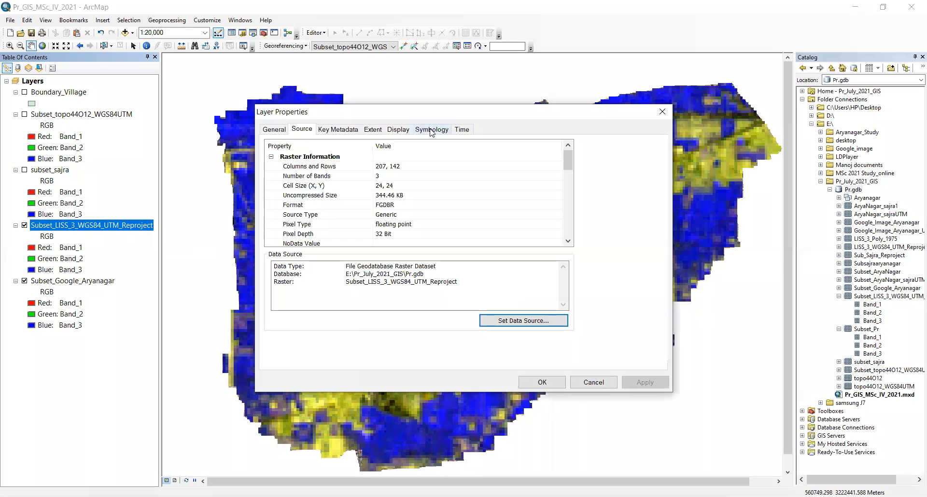
click(431, 130)
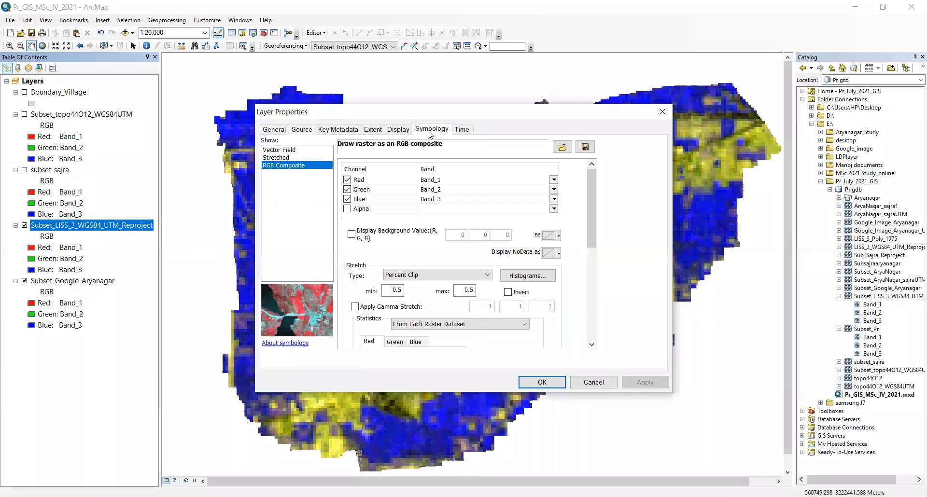
click(438, 180)
click(439, 199)
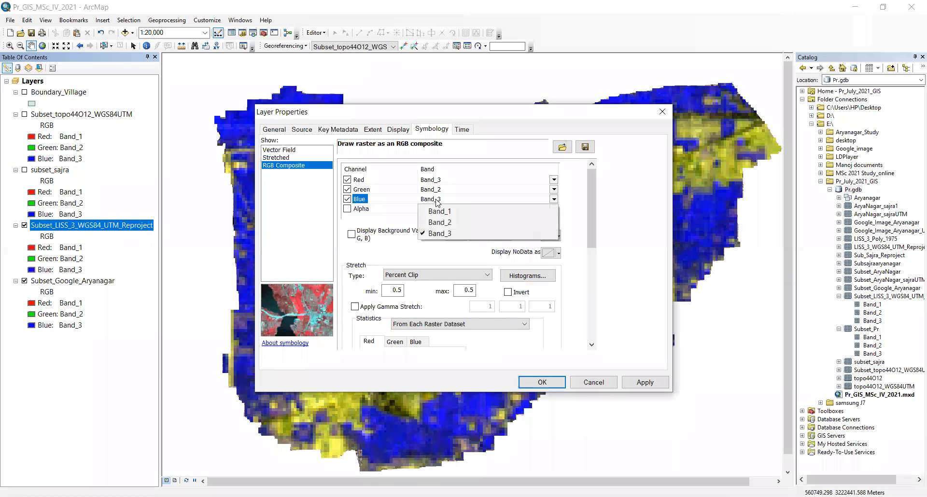
click(447, 211)
click(538, 387)
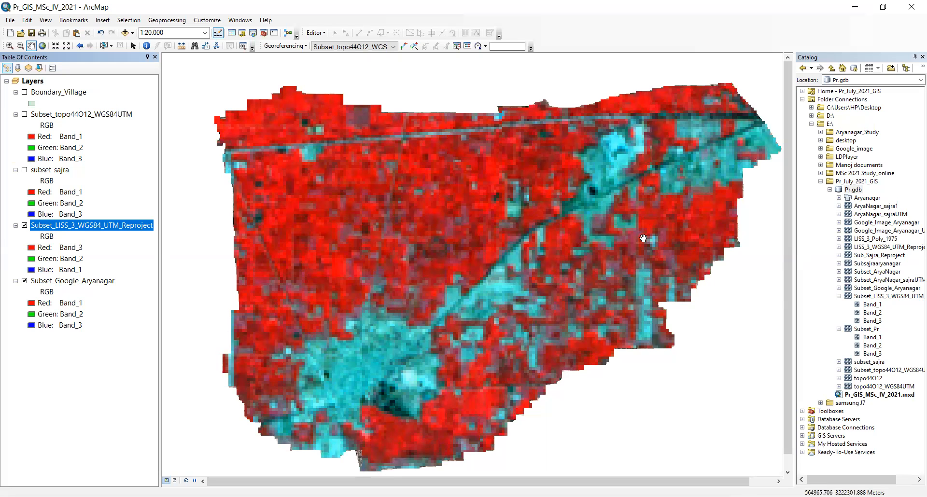
Step: Hide Subset_LISS_3_WGS84_UTM_Reproject and compare Subset_Google_Aryanagar with the subset_sajra layer, leaving only the Google subset displayed
click(25, 225)
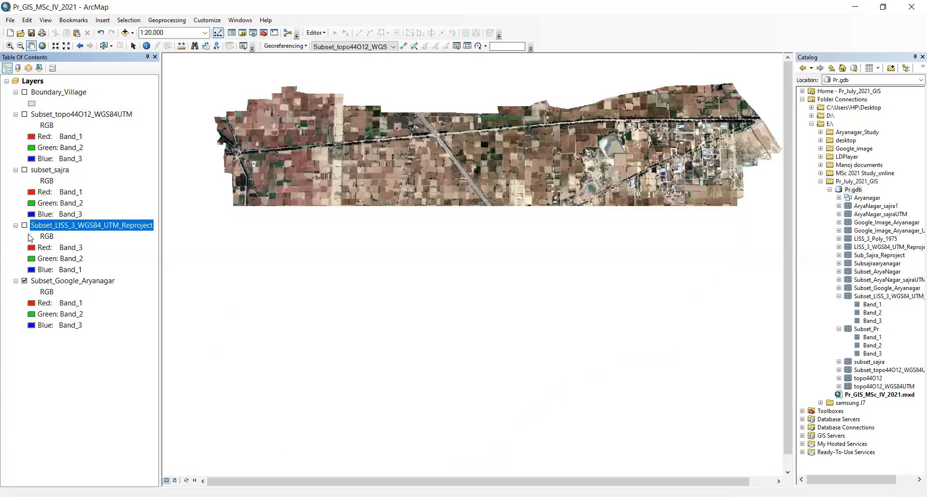
click(60, 282)
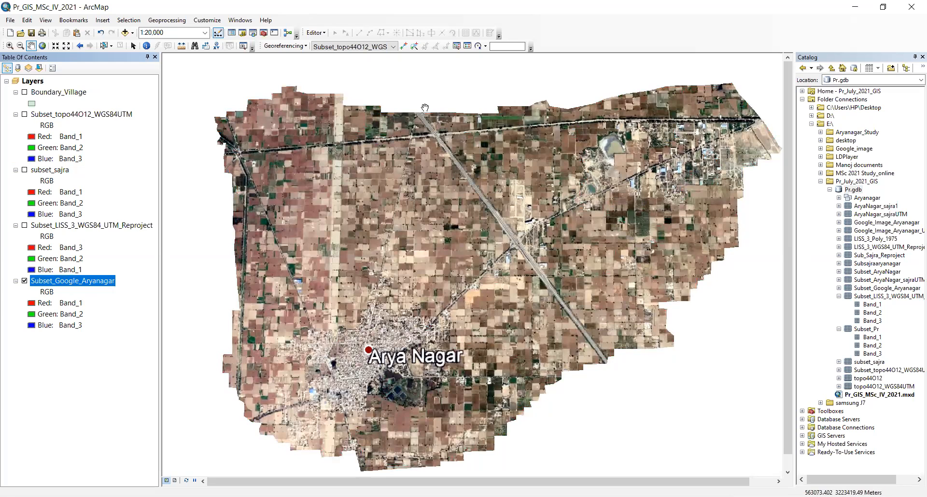
ctrl+click(23, 226)
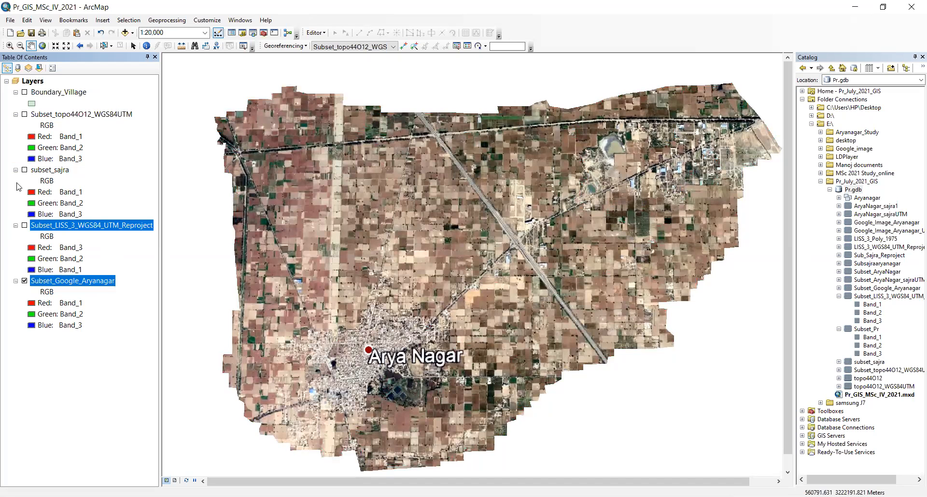
click(25, 170)
click(24, 170)
click(25, 226)
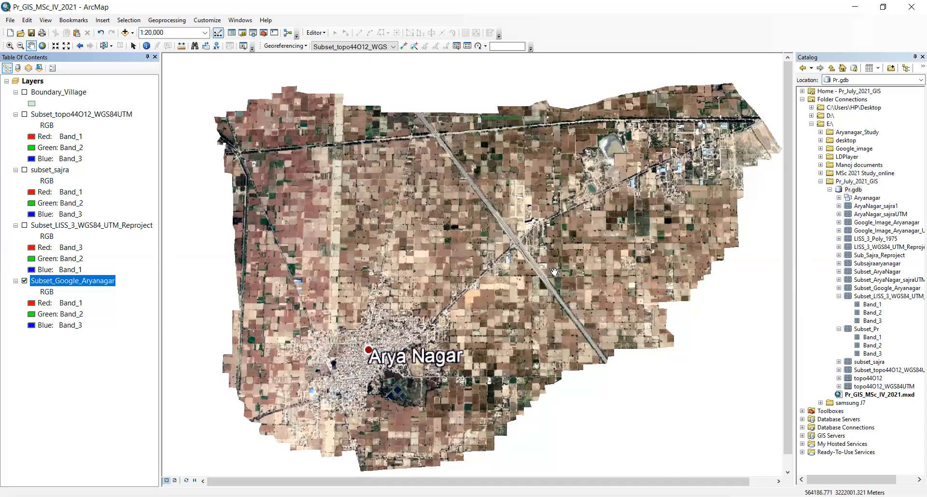
Step: Examine the roads and fields in Subset_Google_Aryanagar up close and across the whole village at 1:20,000
scroll(471, 181, down, 2)
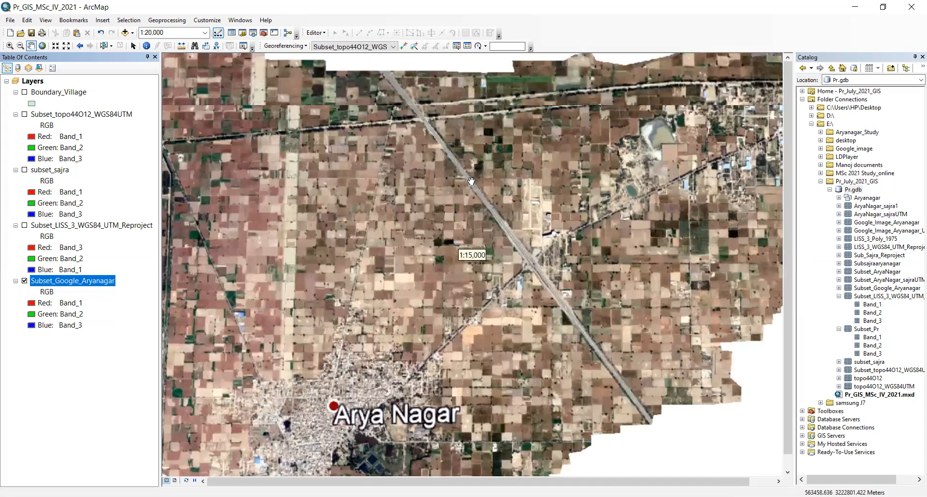
scroll(471, 181, down, 2)
scroll(471, 181, down, 1)
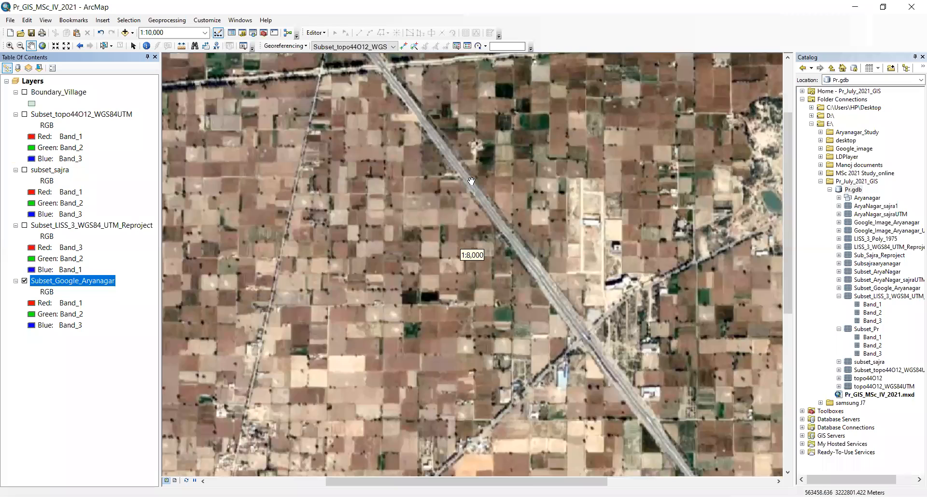
scroll(470, 181, up, 4)
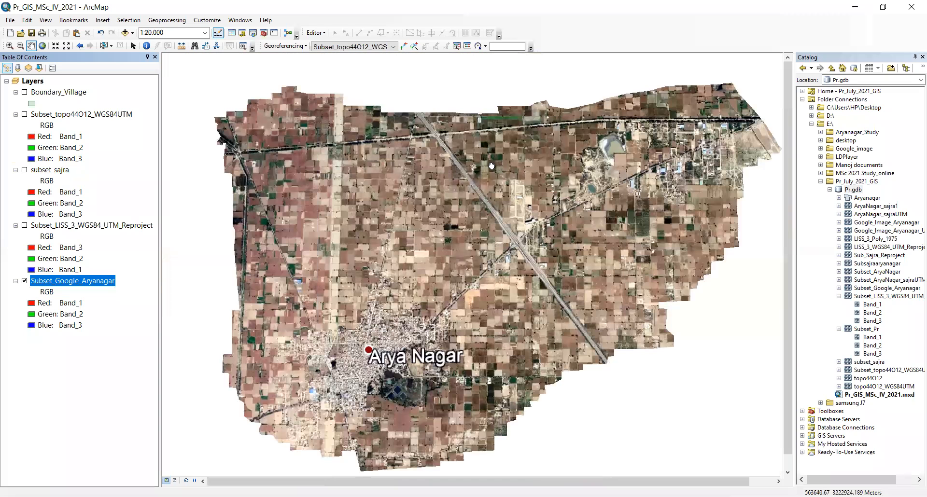
drag(440, 165, 413, 173)
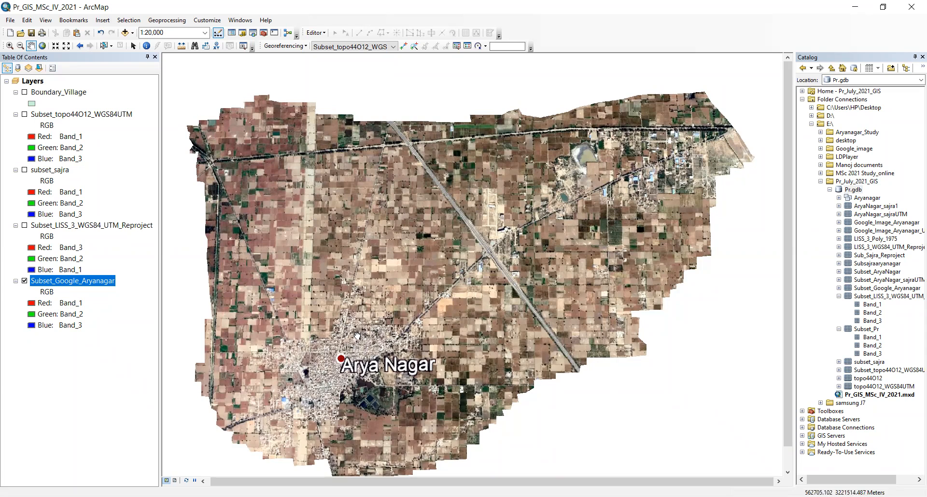
drag(372, 308, 404, 296)
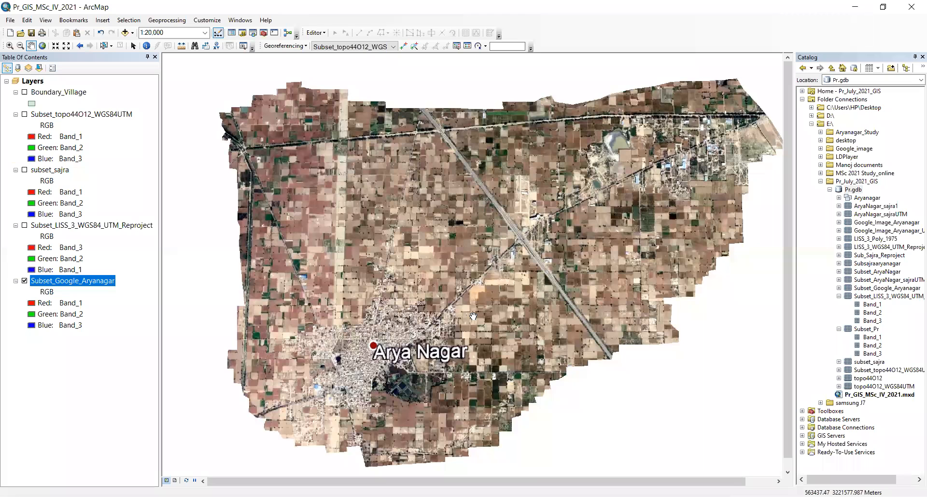
drag(478, 267, 457, 266)
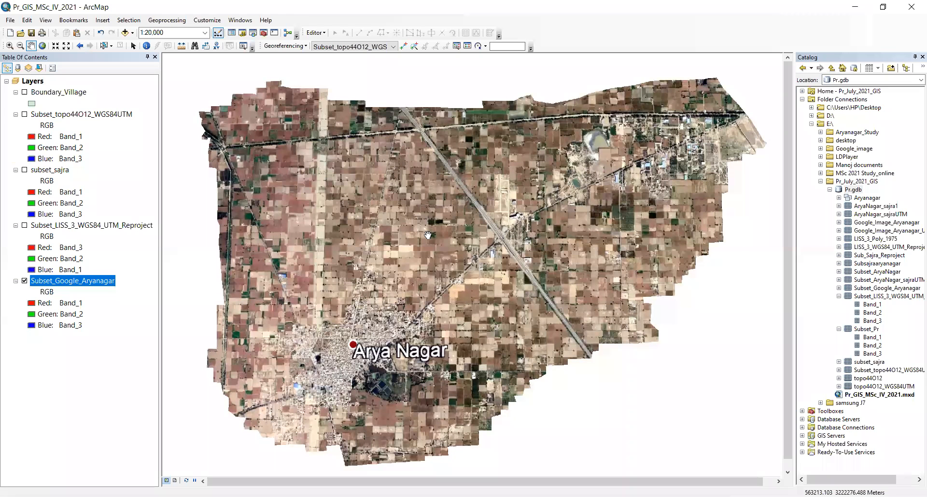
Step: Compare the ponds beside Arya Nagar in the Google subset and Subset_LISS_3_WGS84_UTM_Reproject at 1:6,000
scroll(351, 376, up, 1)
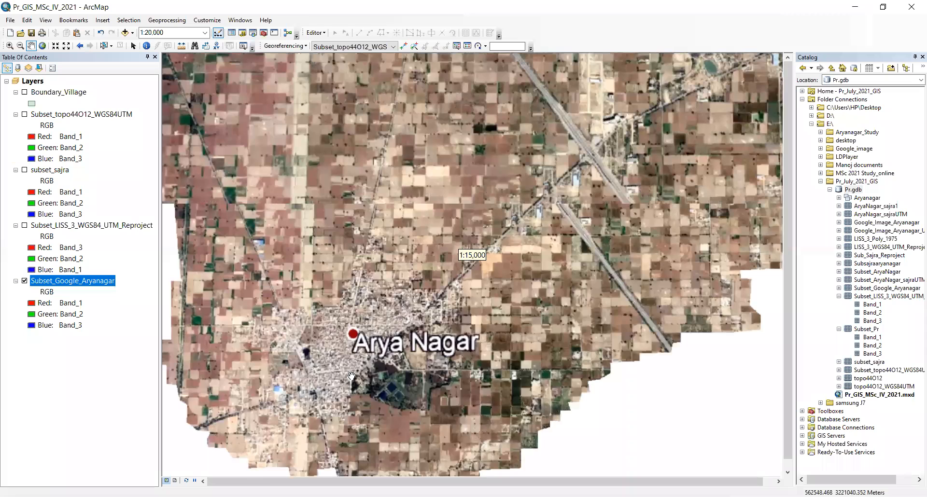
scroll(351, 376, up, 1)
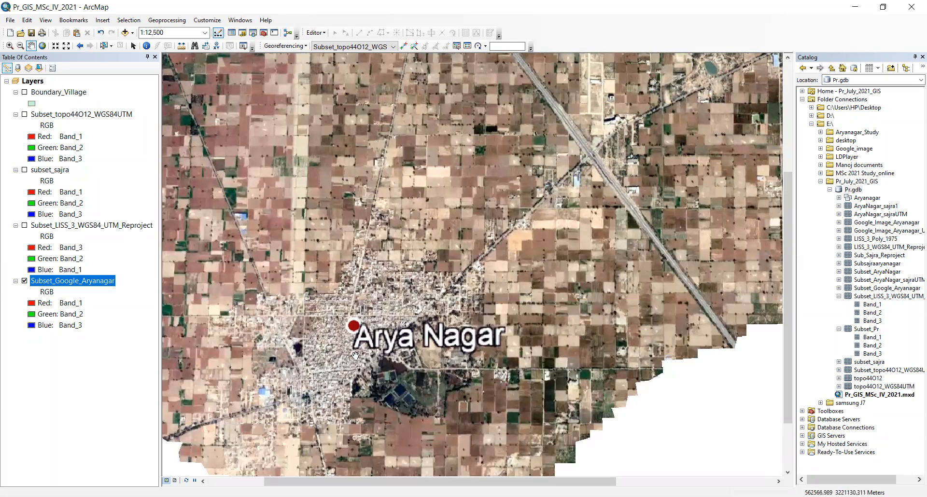
scroll(382, 401, up, 1)
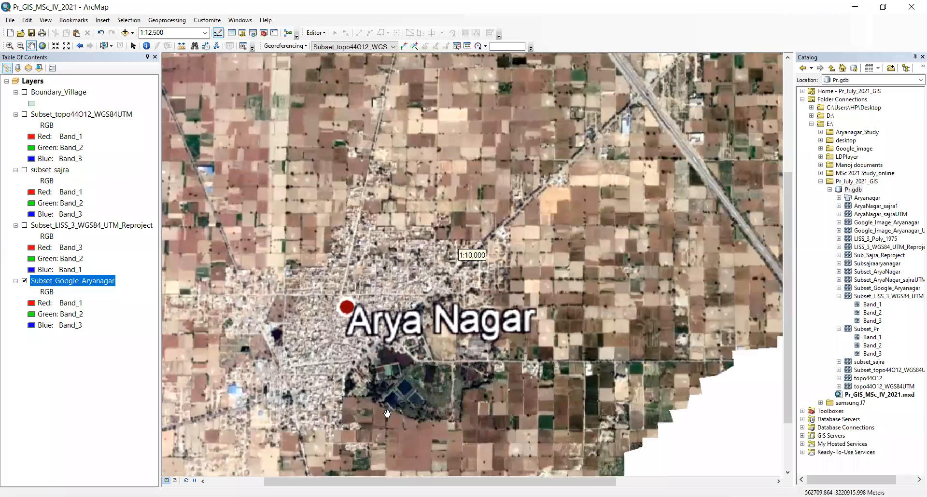
scroll(393, 413, up, 2)
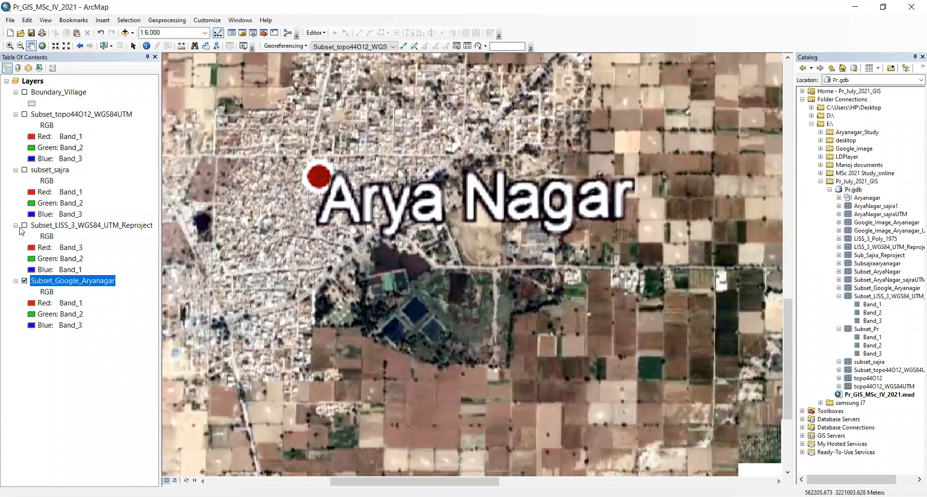
click(24, 226)
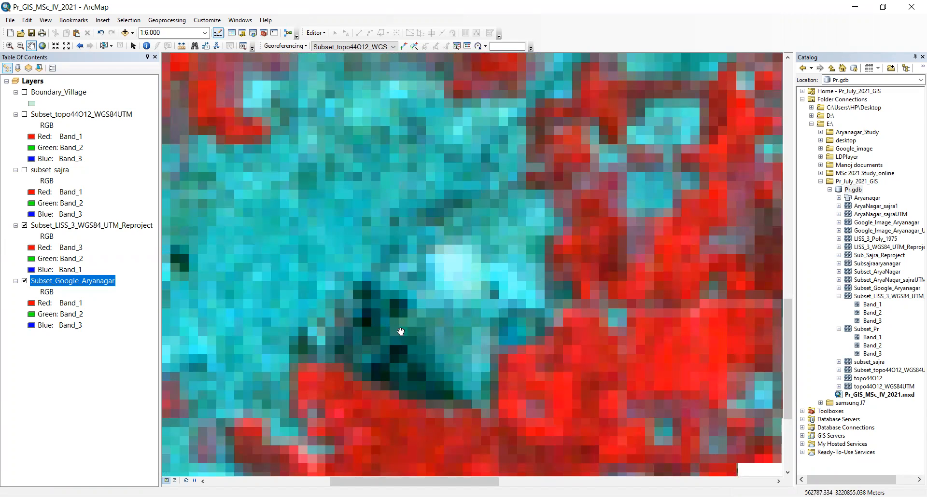
click(25, 226)
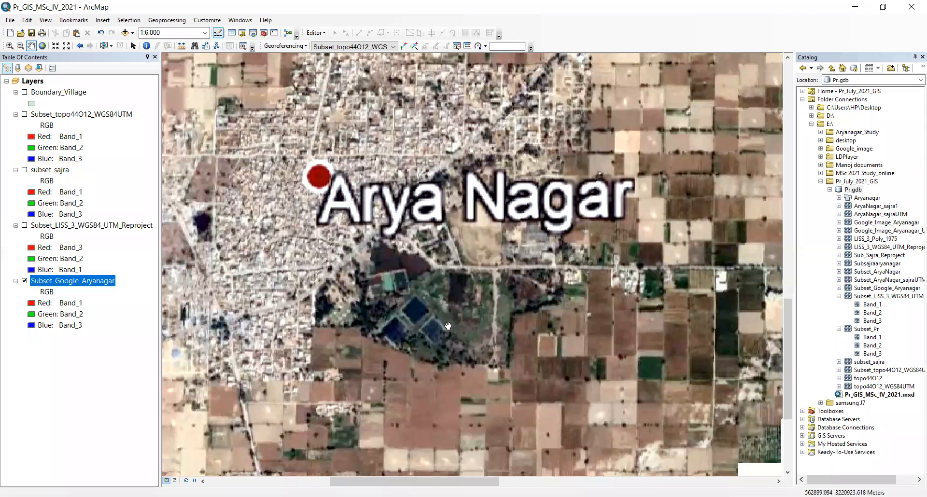
scroll(451, 268, down, 2)
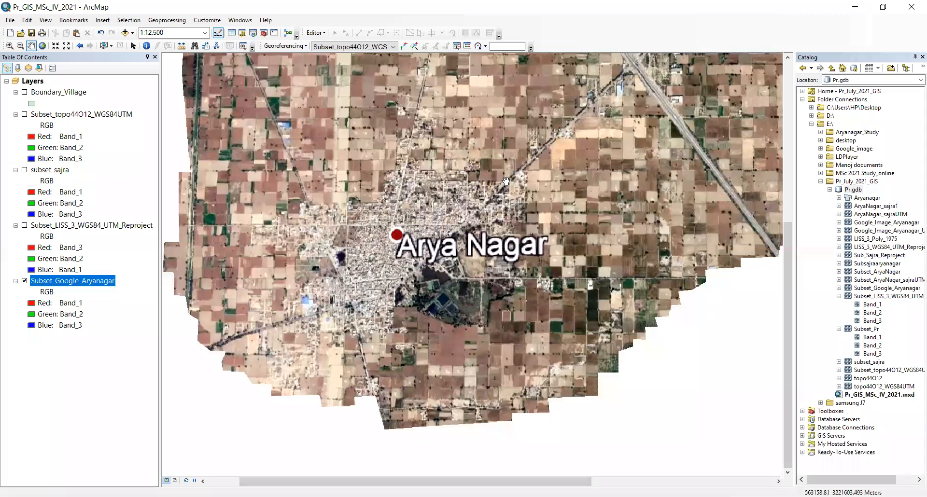
drag(374, 153, 364, 225)
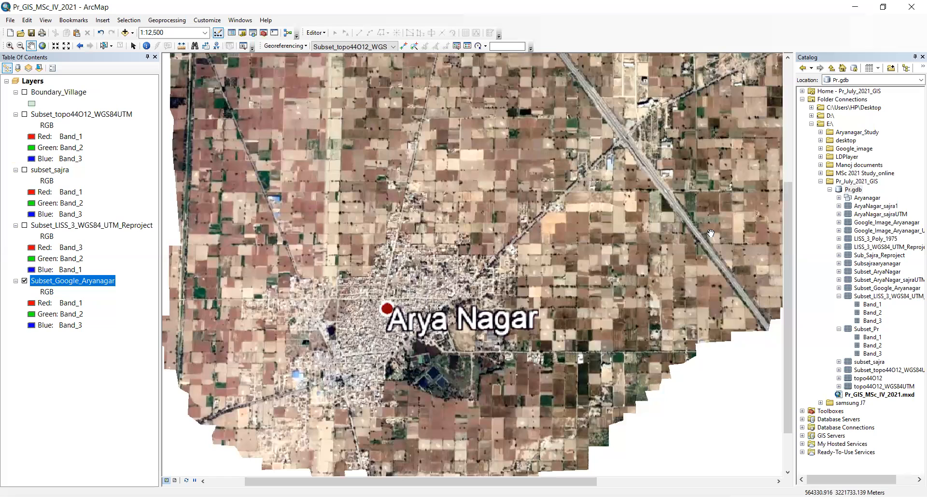
Step: Show the Boundary_Village layer and fit the map to its extent
click(24, 91)
click(62, 92)
right_click(63, 92)
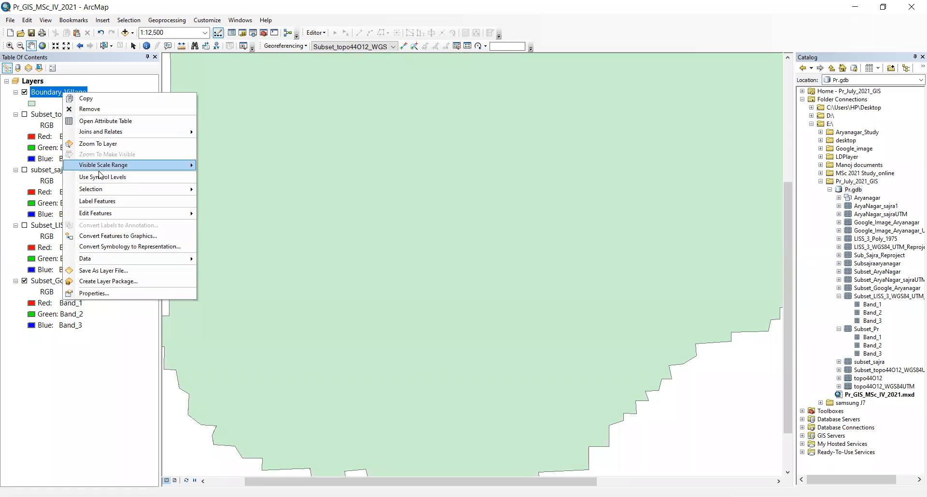
click(121, 144)
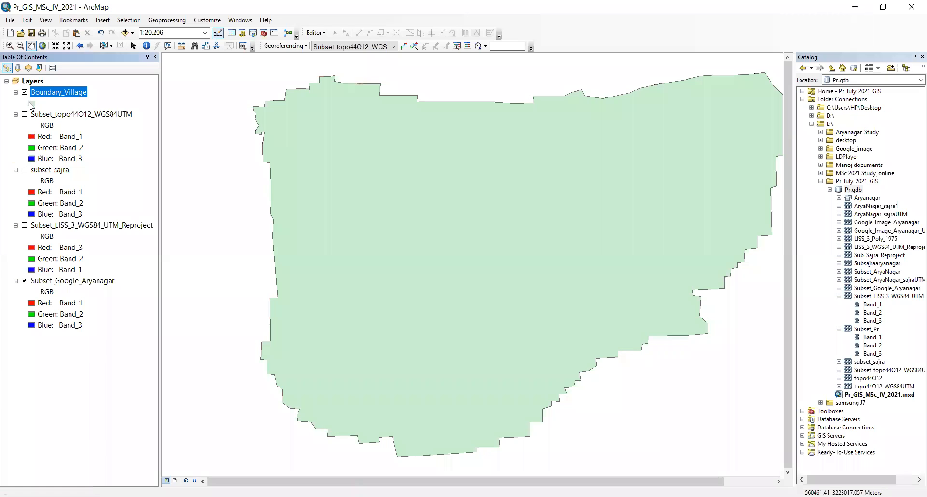
Step: Set the Boundary_Village symbol to Hollow with an outline width of 2 and view it over the Google subset
click(31, 103)
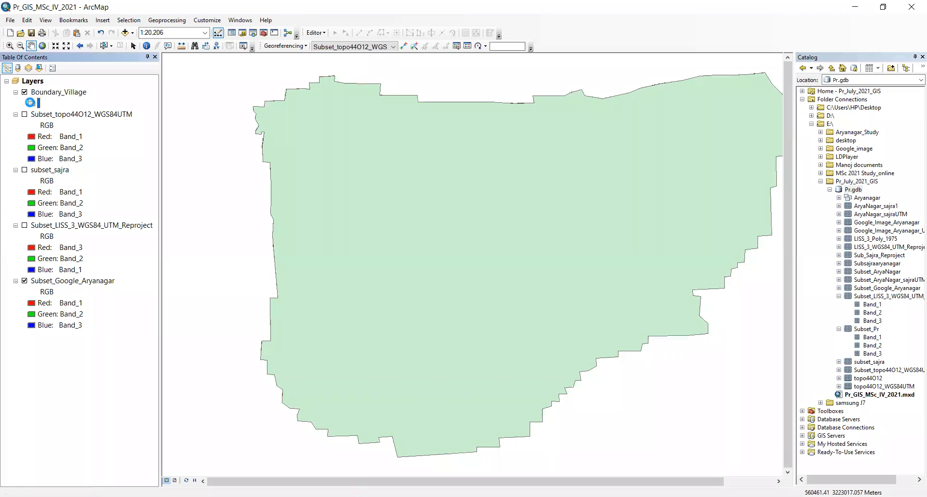
click(465, 192)
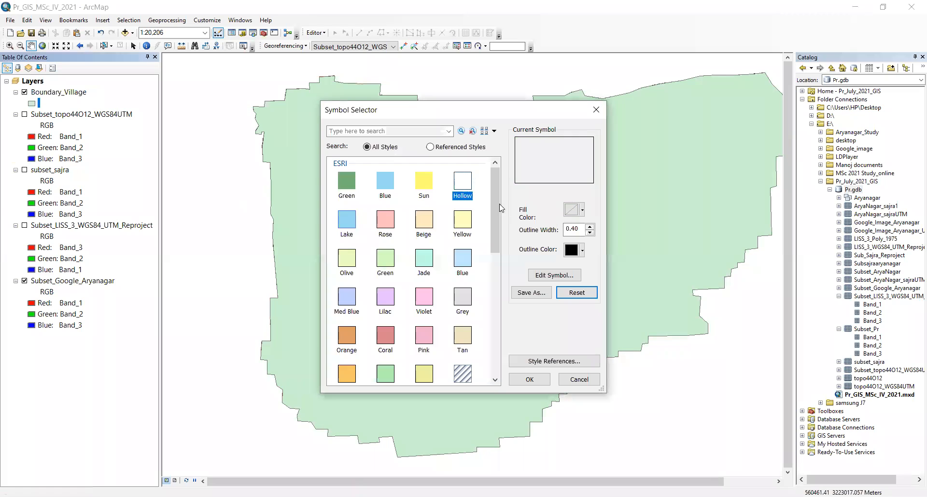
click(590, 227)
click(589, 227)
click(531, 379)
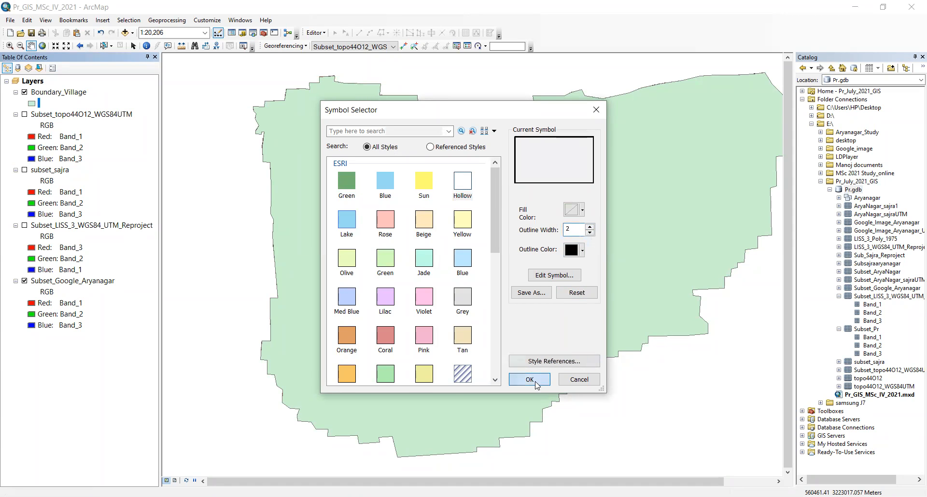
drag(509, 254, 461, 260)
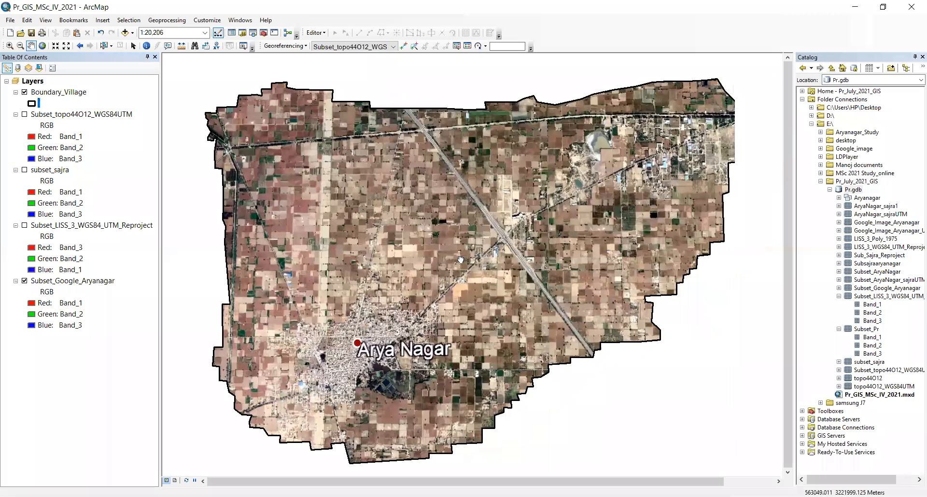
click(853, 189)
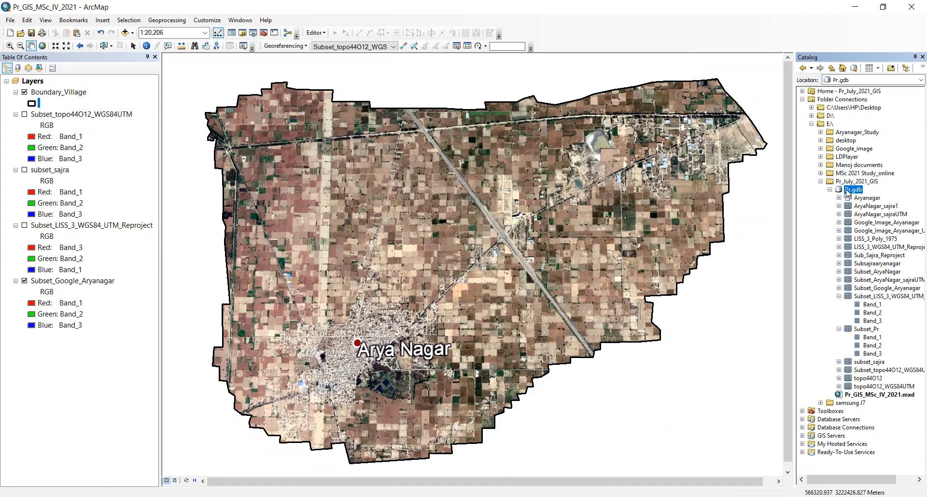
right_click(848, 192)
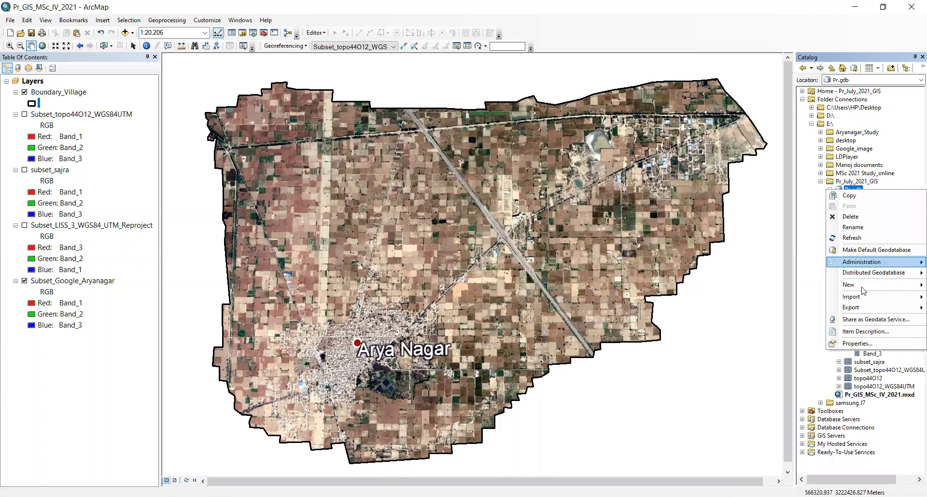
mouse_move(865, 298)
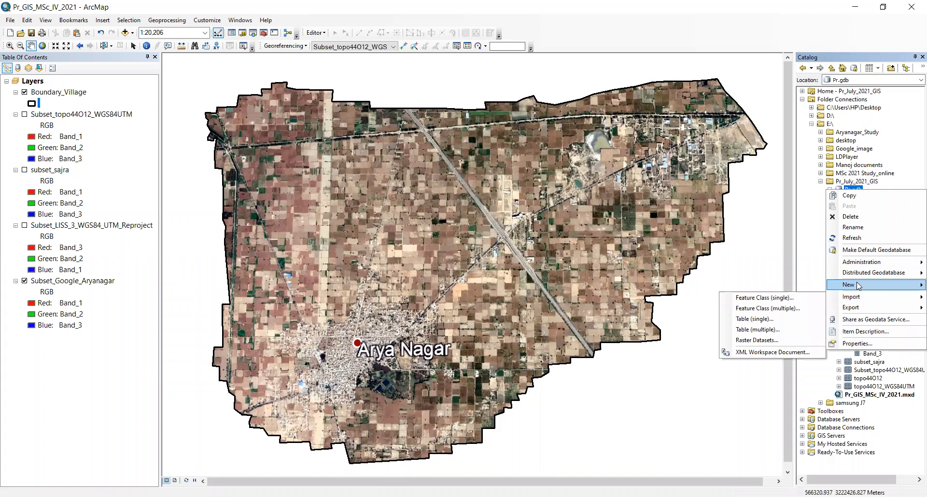
mouse_move(858, 285)
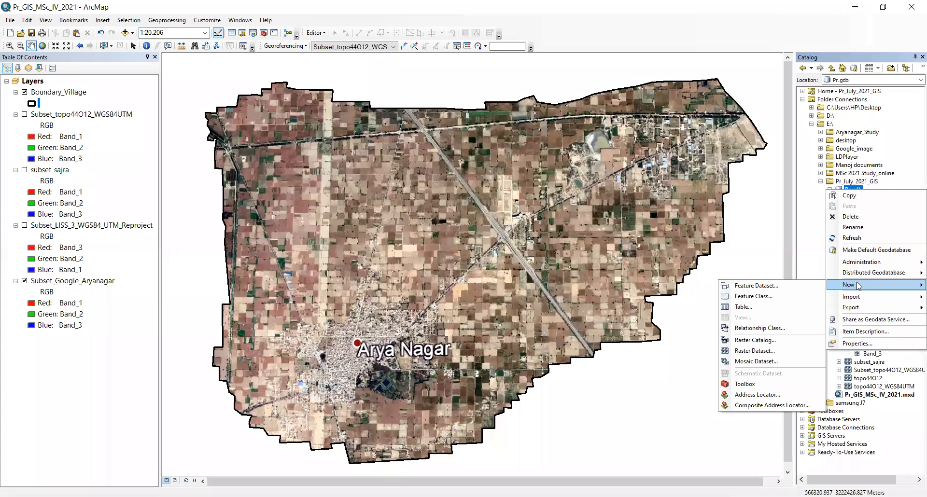
click(751, 287)
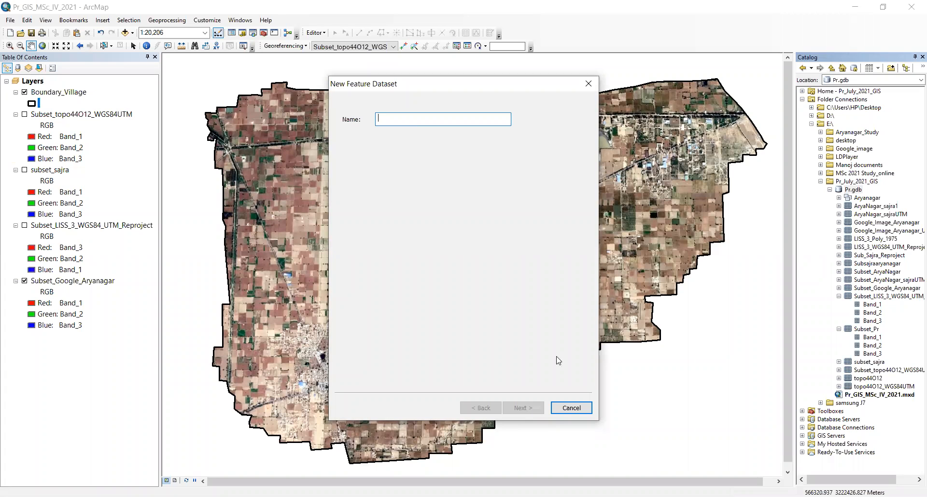
click(590, 83)
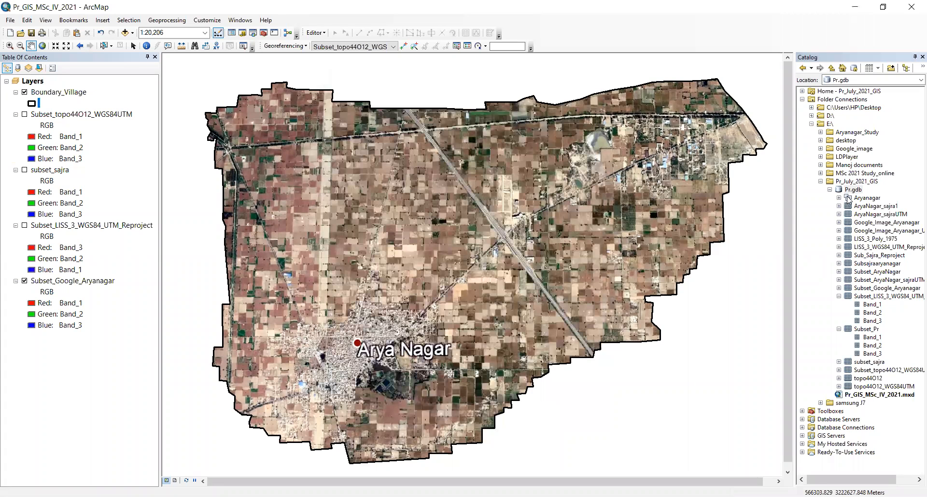
Step: Examine the feature classes stored in the Aryanagar feature dataset of Pr.gdb, including Boundary_Village
click(848, 198)
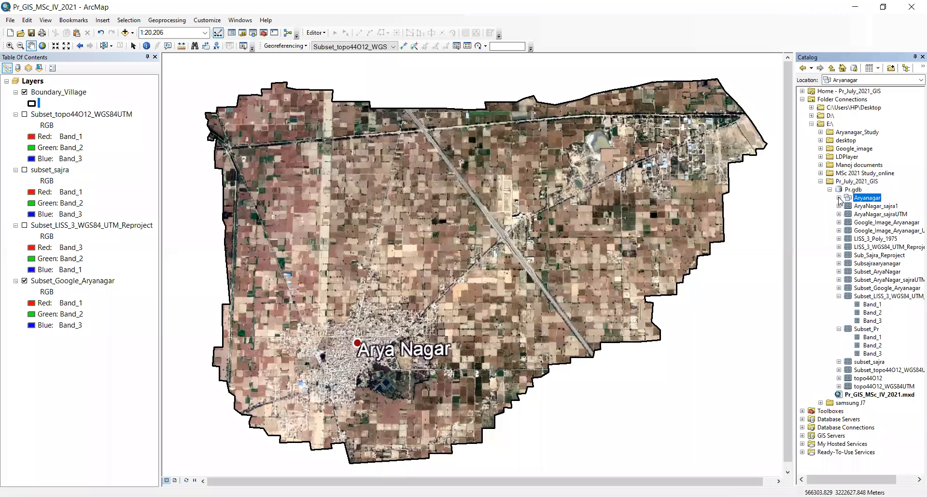
click(839, 198)
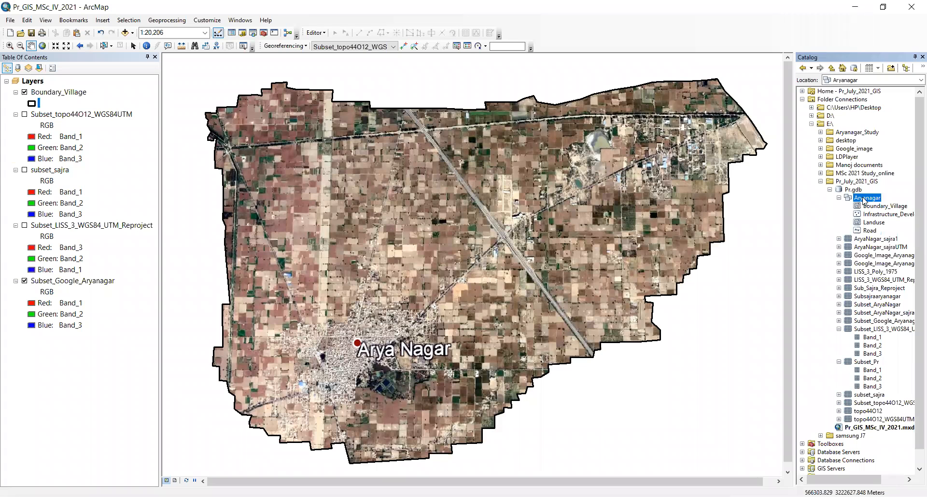
click(859, 206)
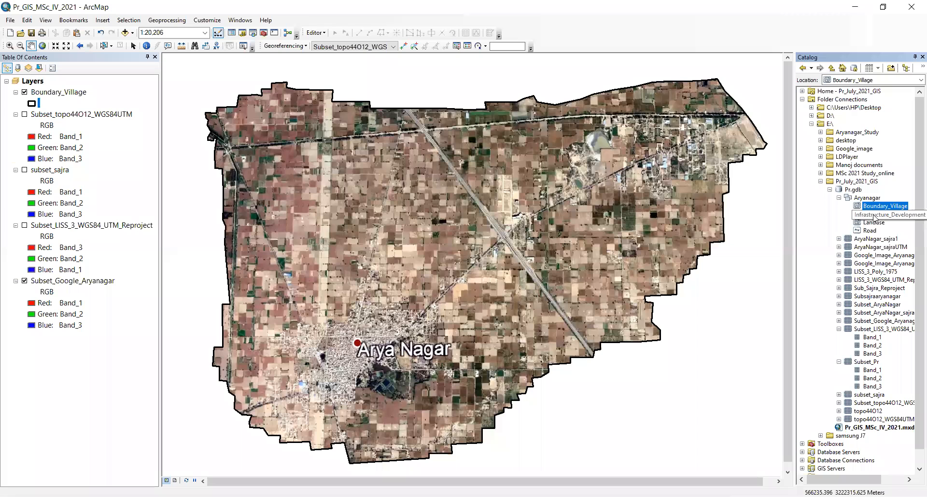
Step: Try to create a feature class named Road in the Aryanagar feature dataset, with Line Features as its type
click(867, 198)
right_click(864, 198)
mouse_move(875, 272)
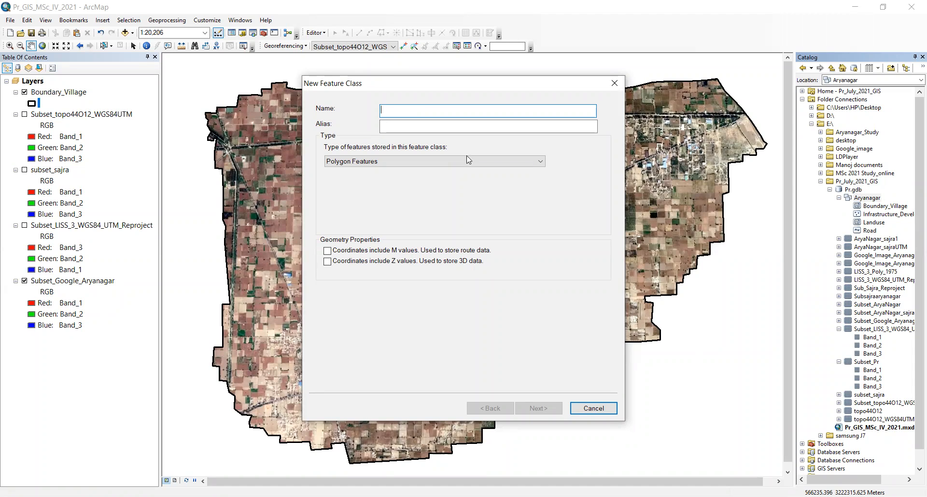
click(356, 164)
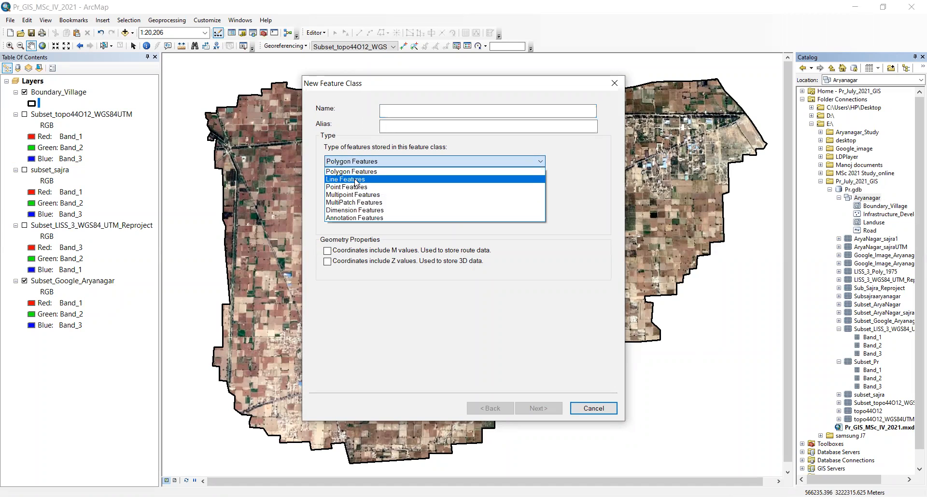
click(398, 111)
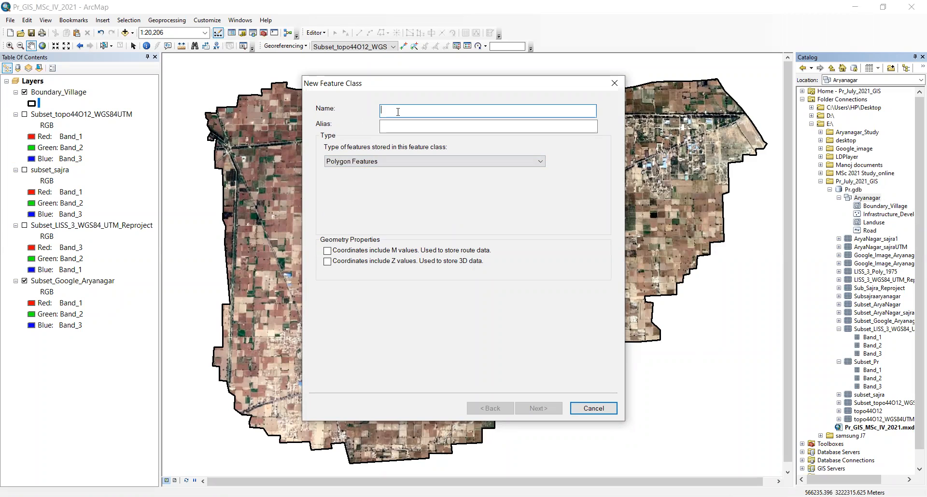
text(Road)
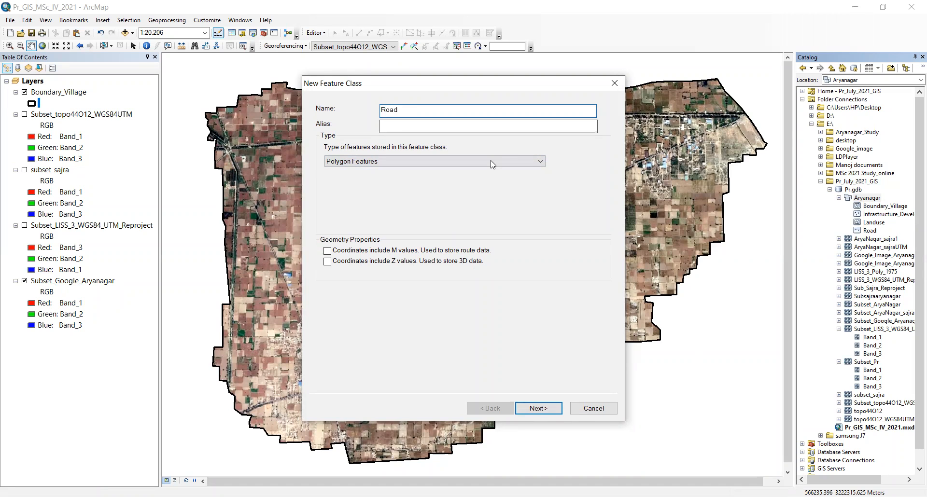
click(425, 161)
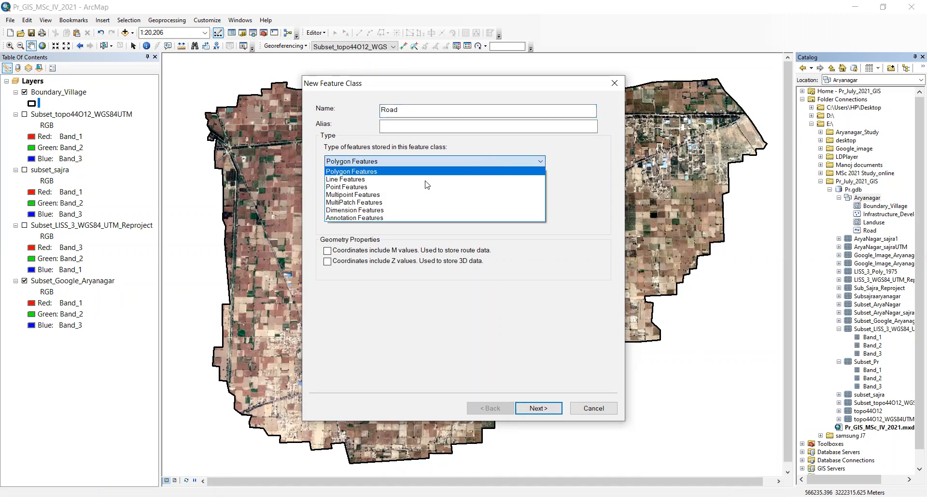
click(387, 179)
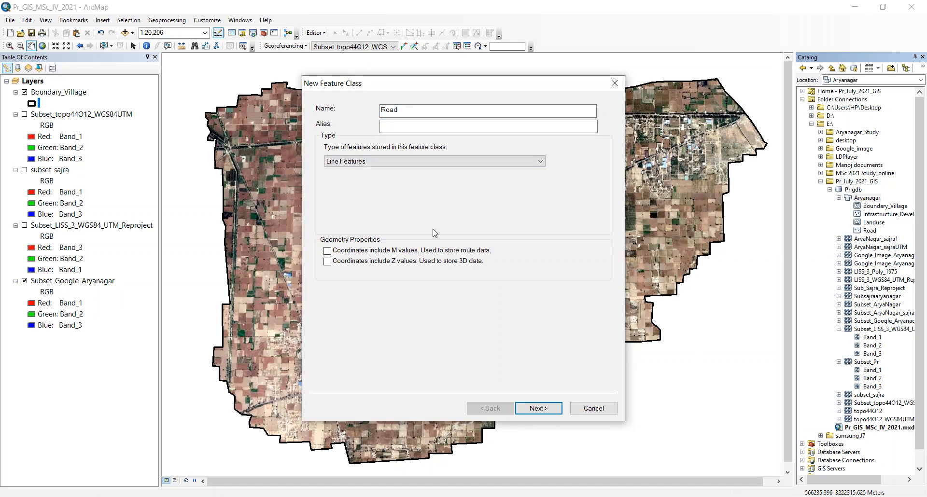
click(538, 409)
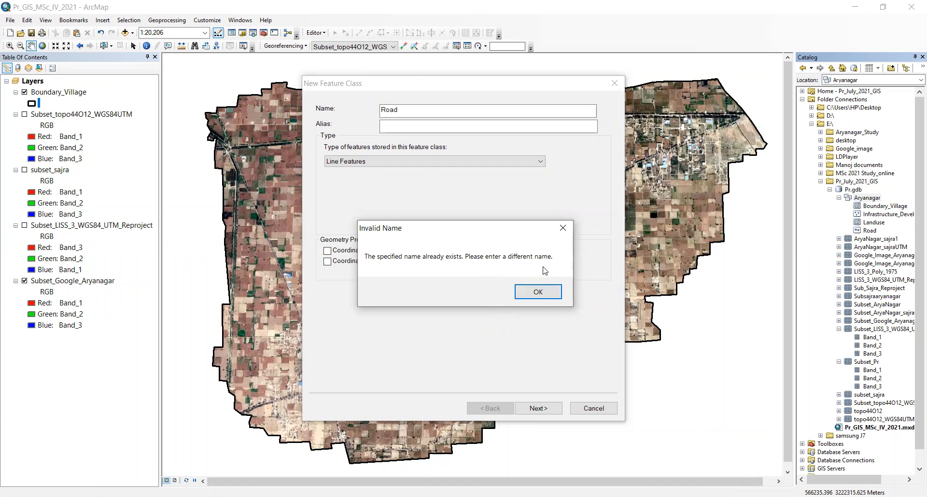
Step: Rename the new line feature class as Roads and accept the default storage configuration
click(562, 227)
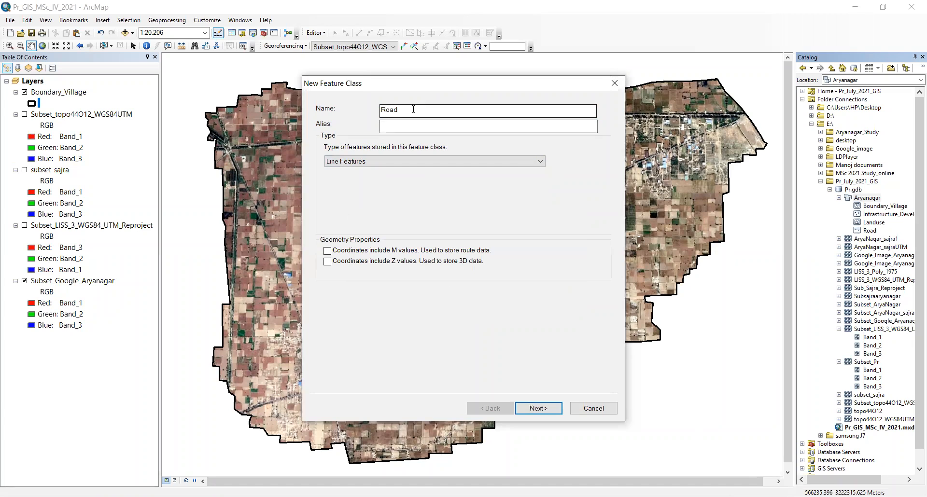
text(s)
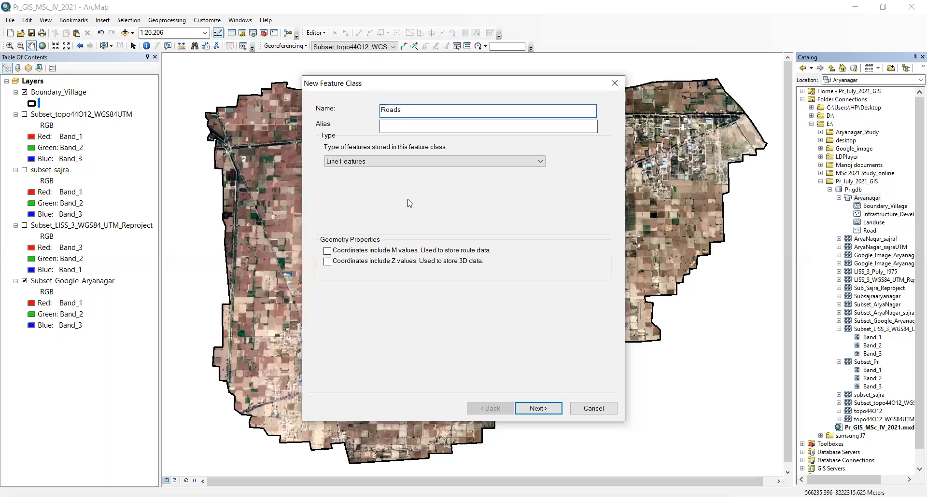
click(539, 410)
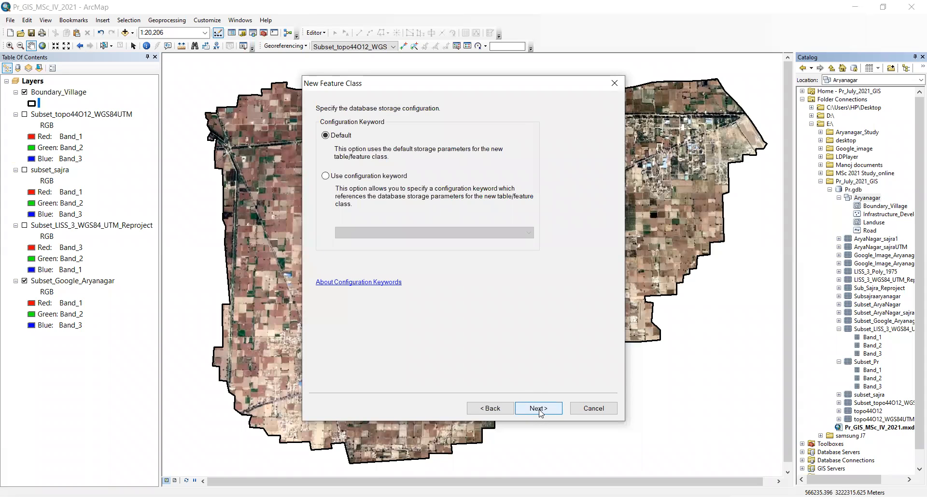
click(539, 410)
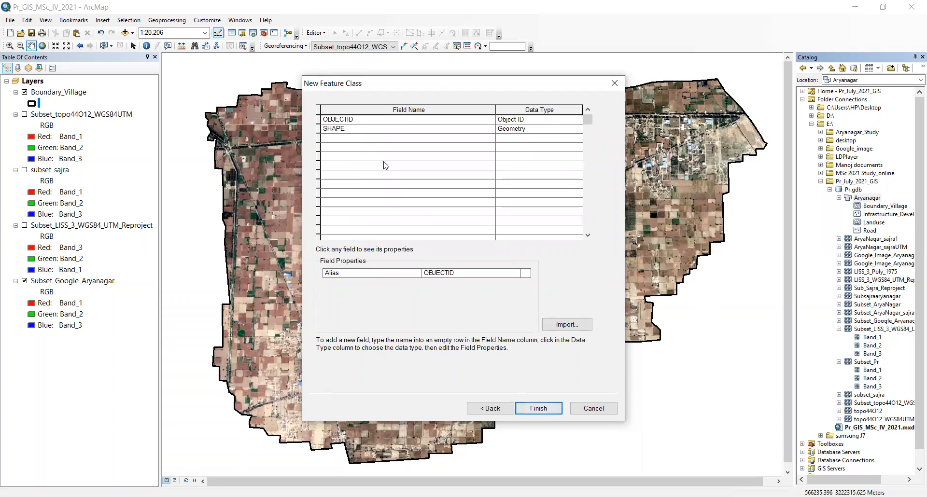
Step: Add a Text field named Road to the new feature class, and cancel its creation
click(341, 140)
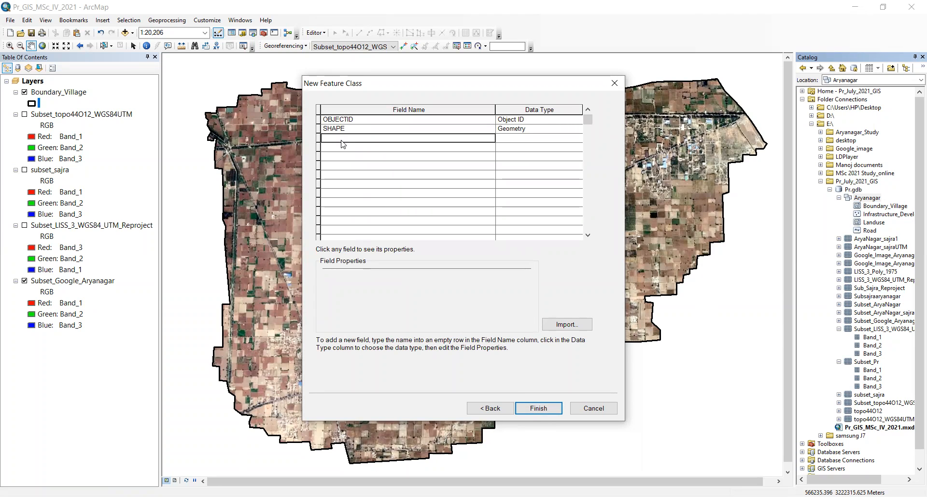
text(Road)
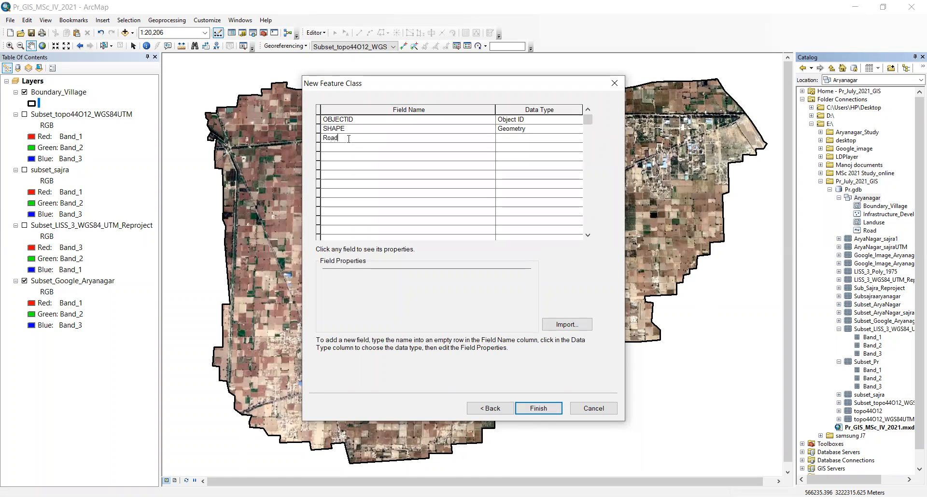
click(536, 145)
click(534, 145)
click(534, 145)
click(551, 408)
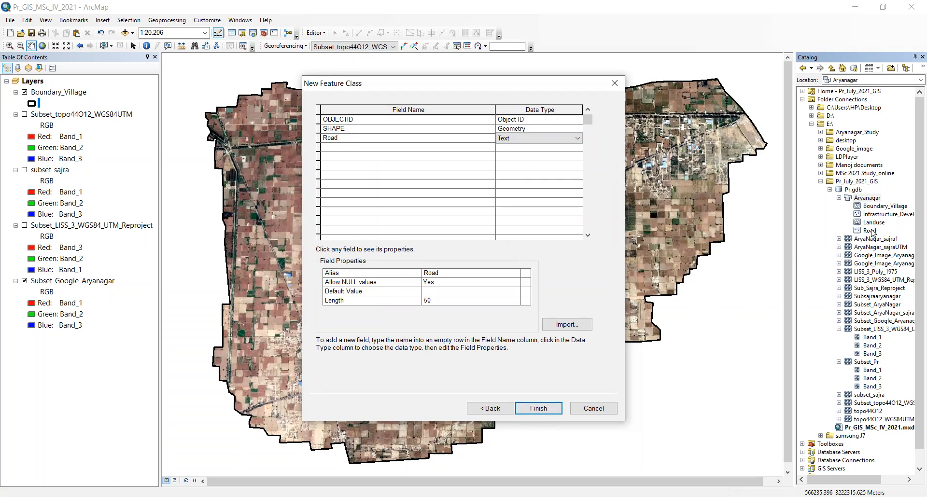
click(594, 408)
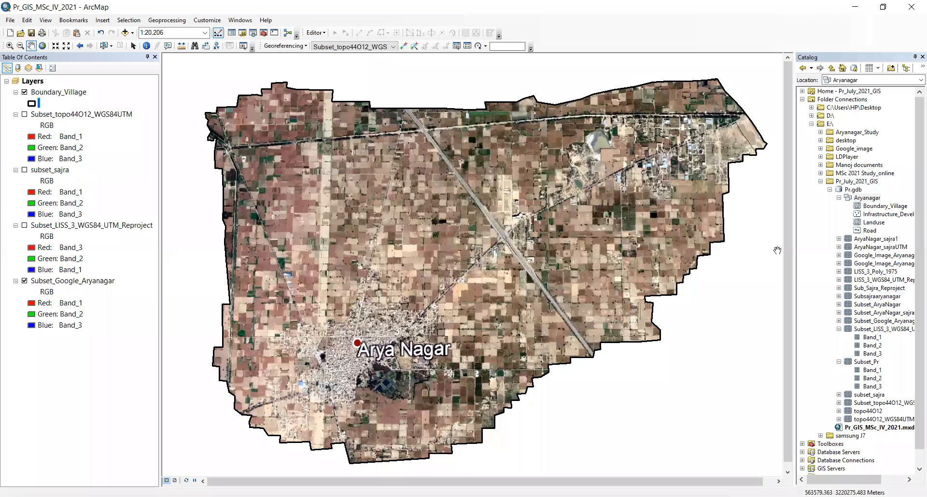
Step: Add the Landuse, Road and Infrastructure_Development feature classes to the map and place Landuse below Road in the layer order
click(881, 217)
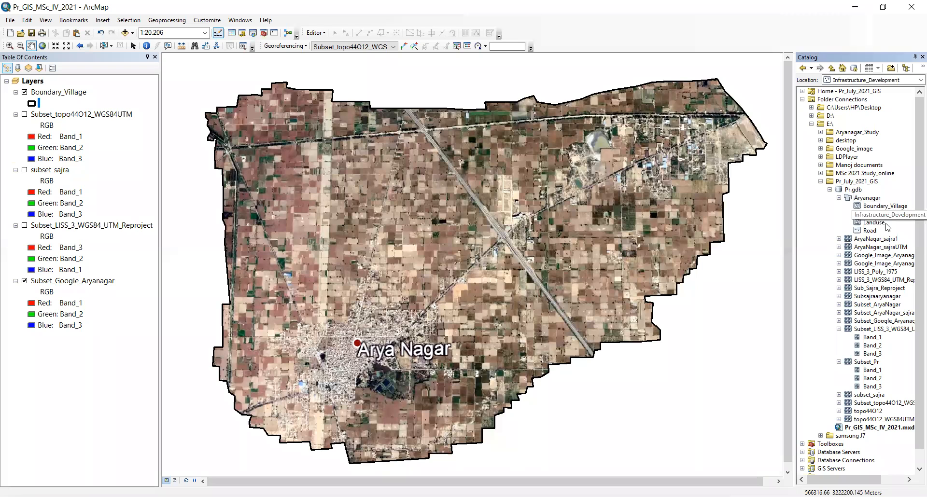
drag(873, 225, 83, 112)
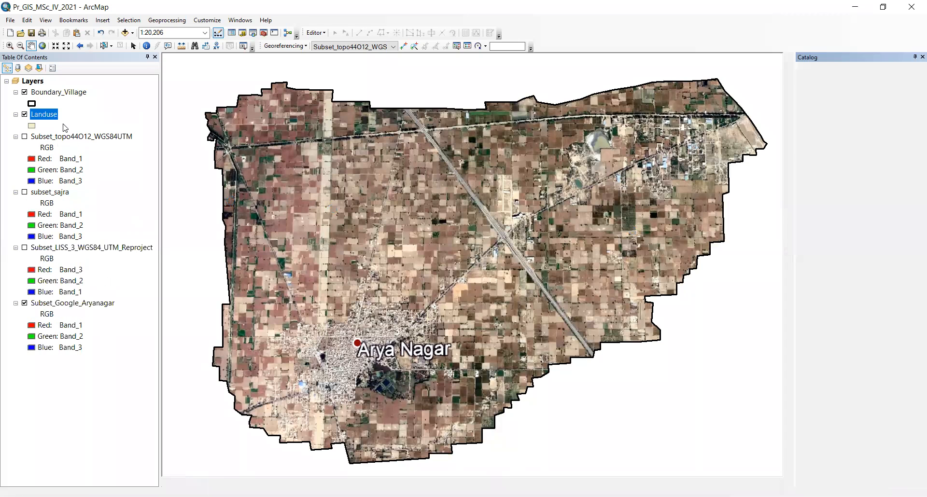
drag(874, 231, 52, 101)
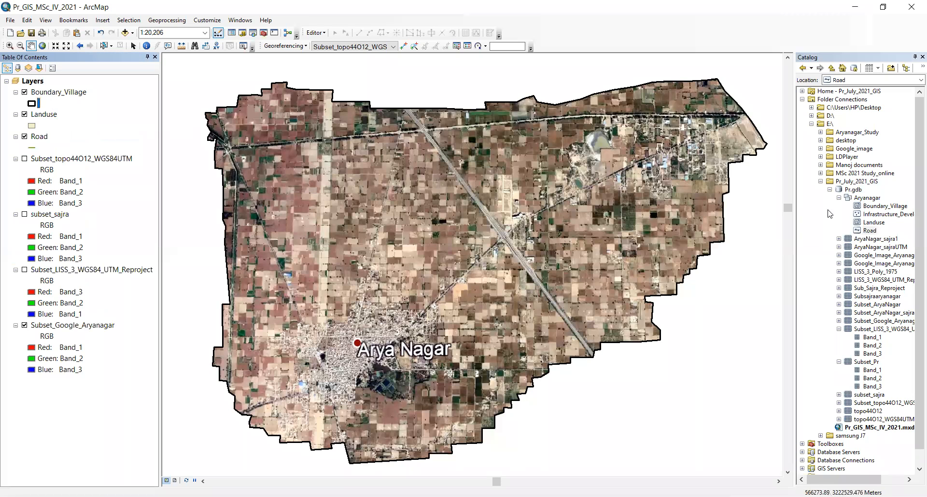
click(881, 215)
drag(884, 216, 33, 94)
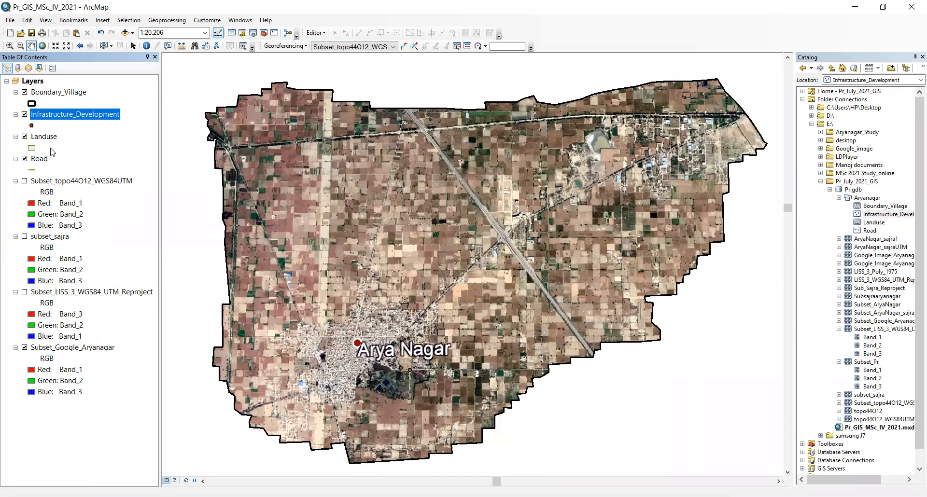
drag(43, 136, 42, 172)
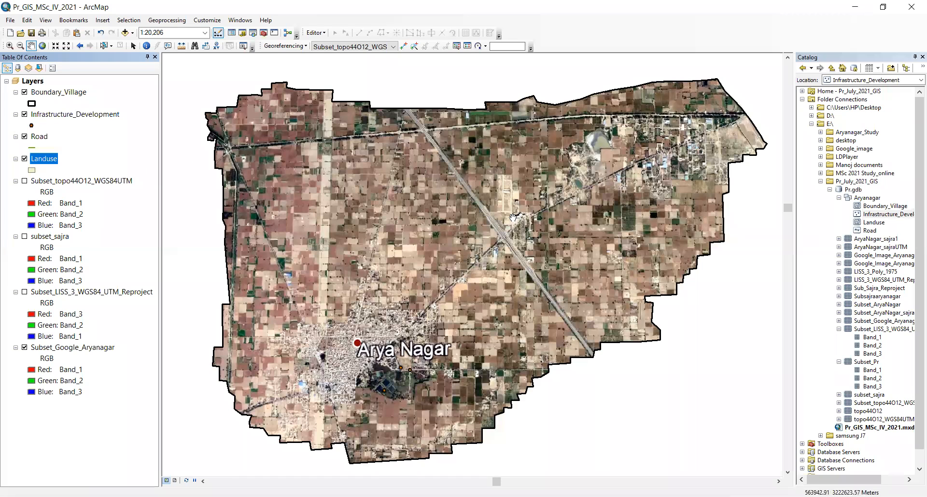
Step: Select the Road layer and view the available Editor commands without starting an edit session
click(39, 139)
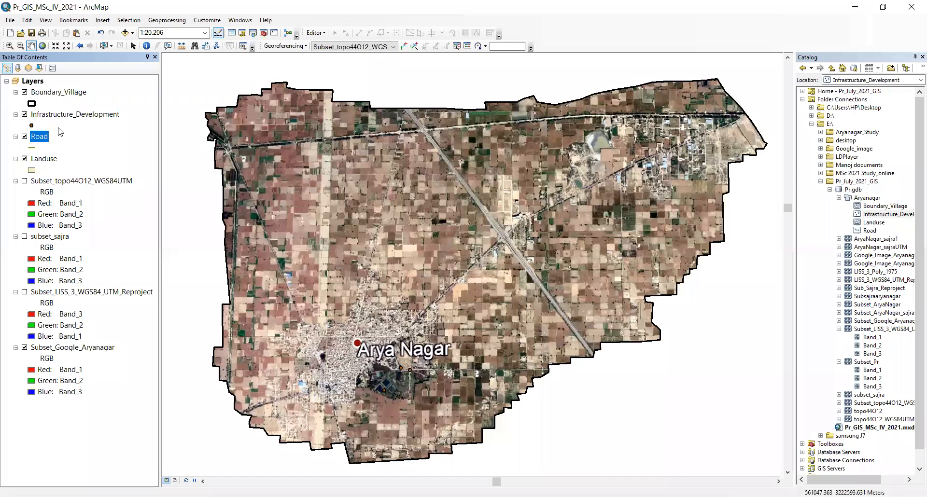
click(45, 138)
click(77, 137)
click(314, 33)
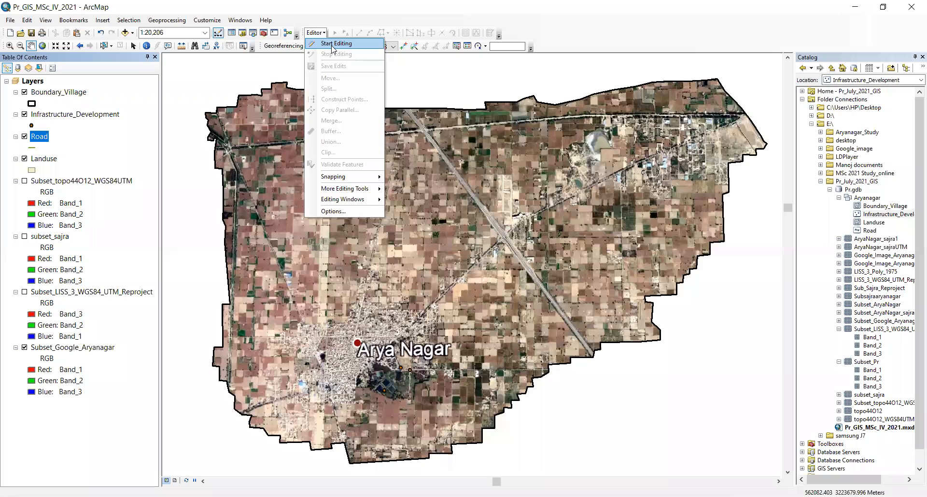
click(554, 40)
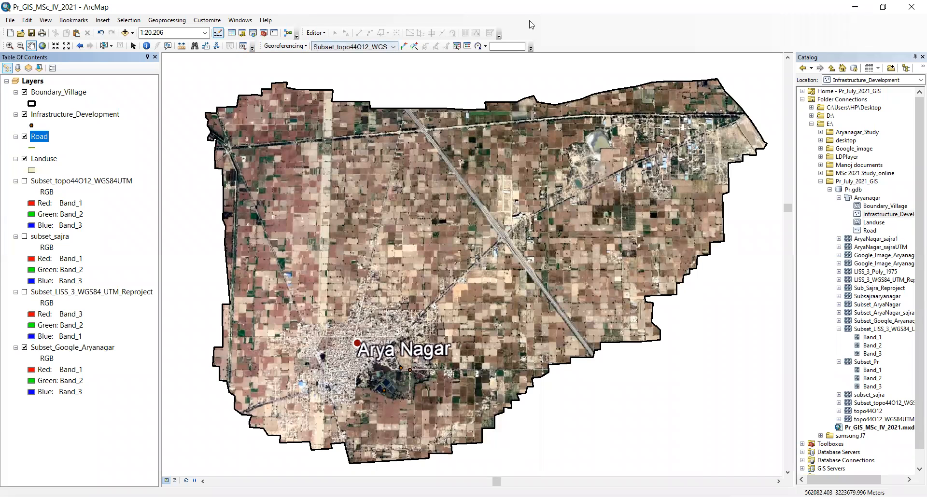
Step: Hide the Georeferencing toolbar, and show the Snapping toolbar docked in its place
right_click(686, 22)
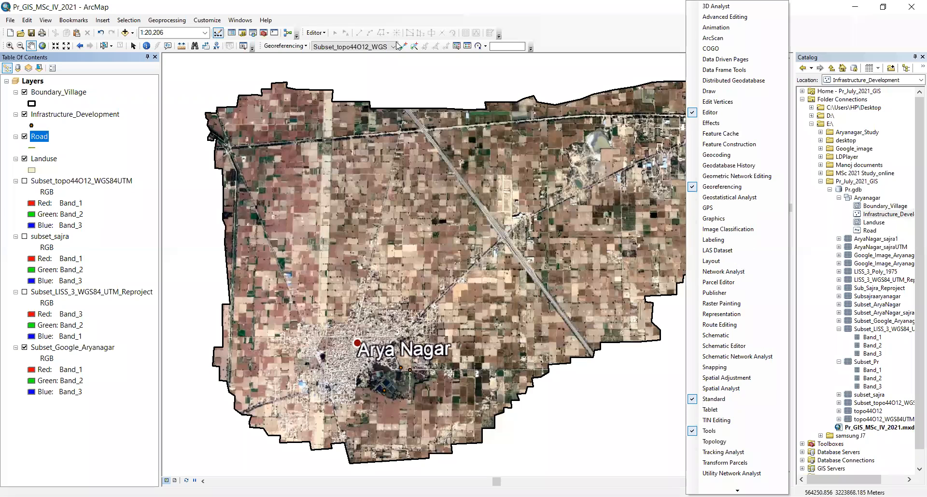
click(693, 188)
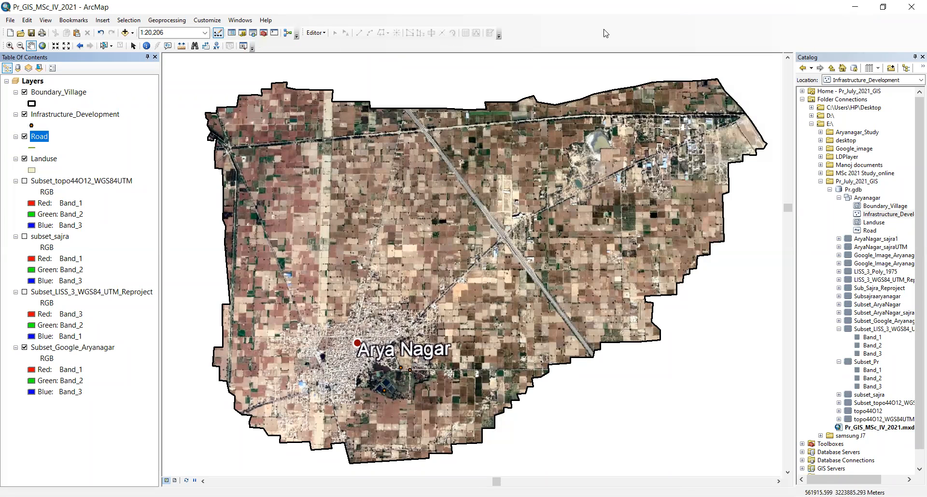
right_click(622, 27)
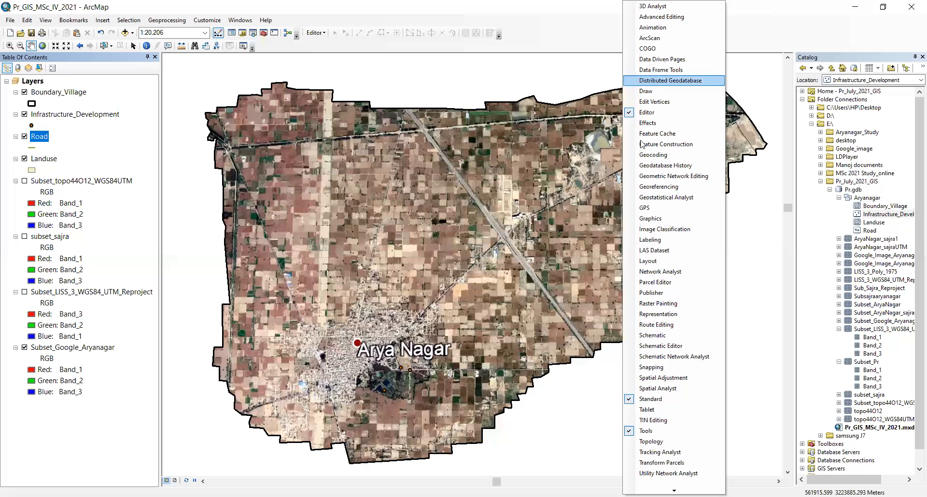
click(635, 369)
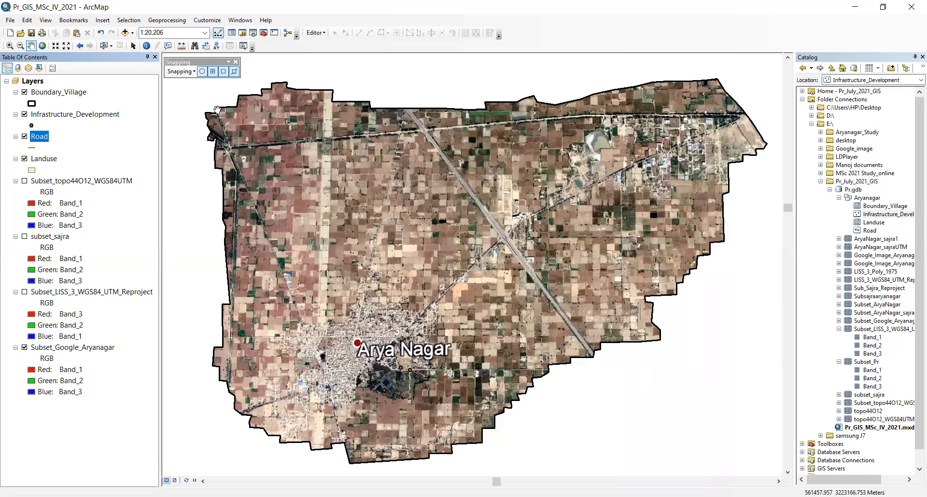
drag(247, 58, 395, 54)
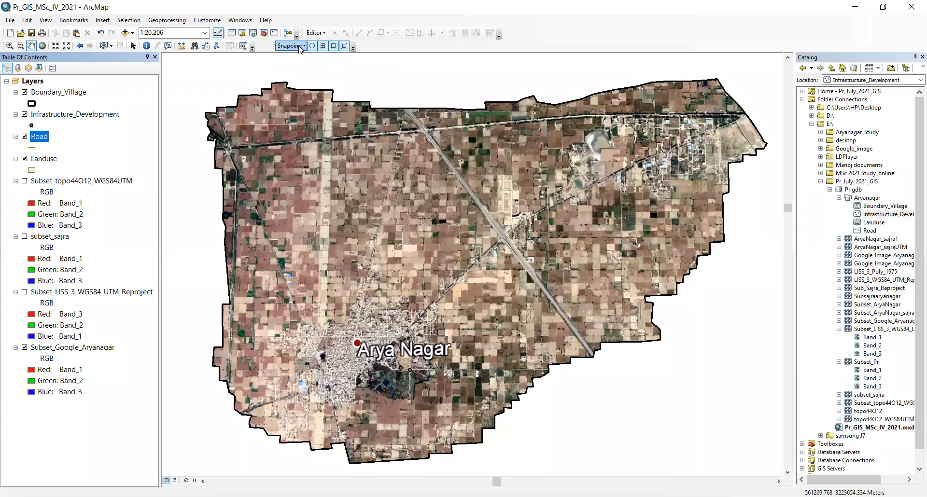
click(300, 47)
click(380, 47)
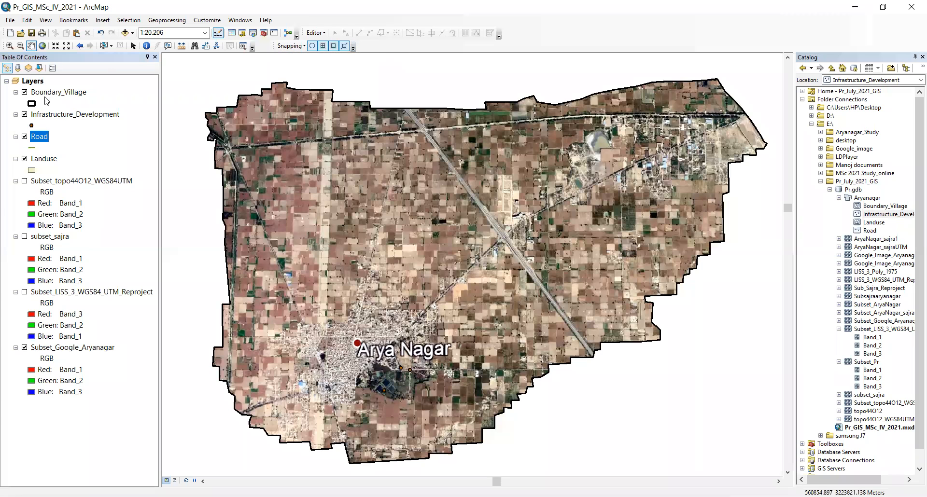
Step: Change the Road layer's line symbol to Highway Ramp
click(32, 147)
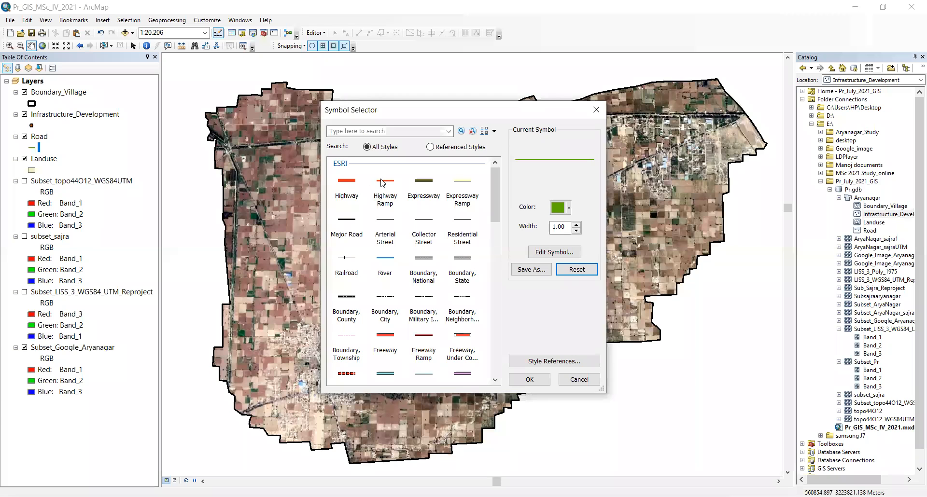
click(382, 182)
click(530, 380)
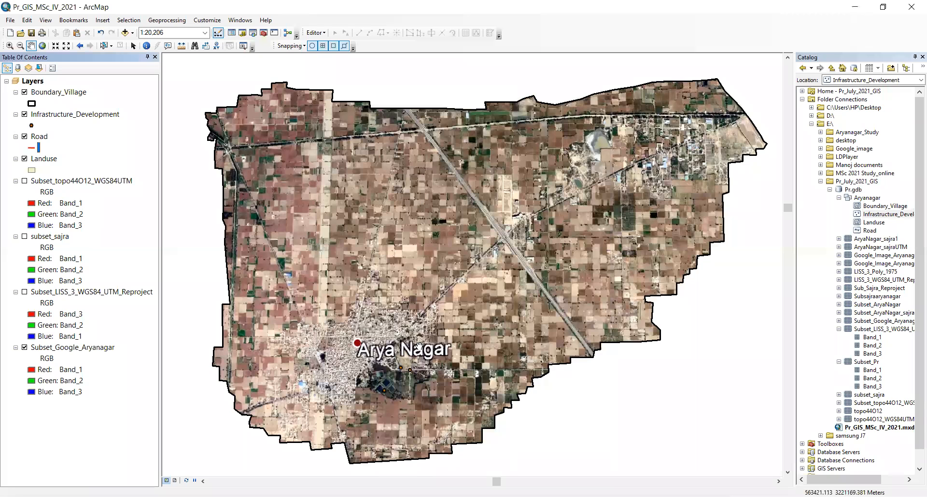
click(291, 45)
click(309, 57)
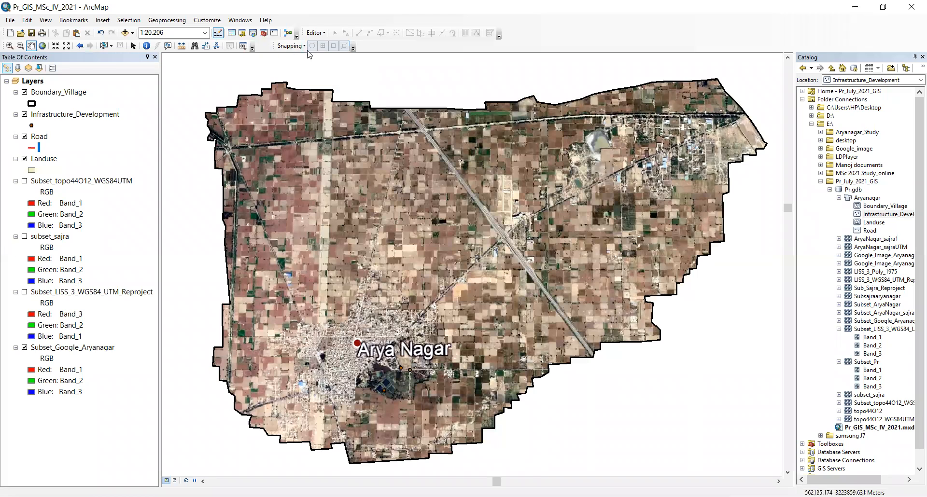
click(291, 46)
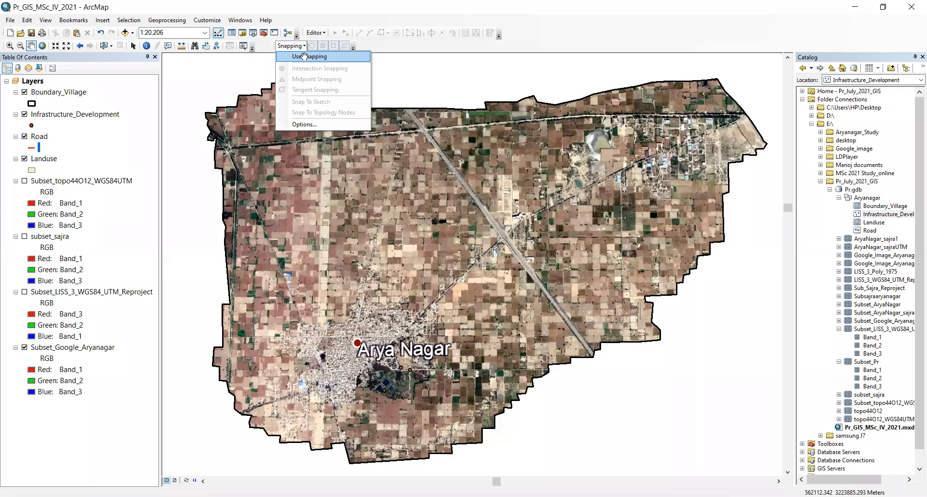
click(303, 57)
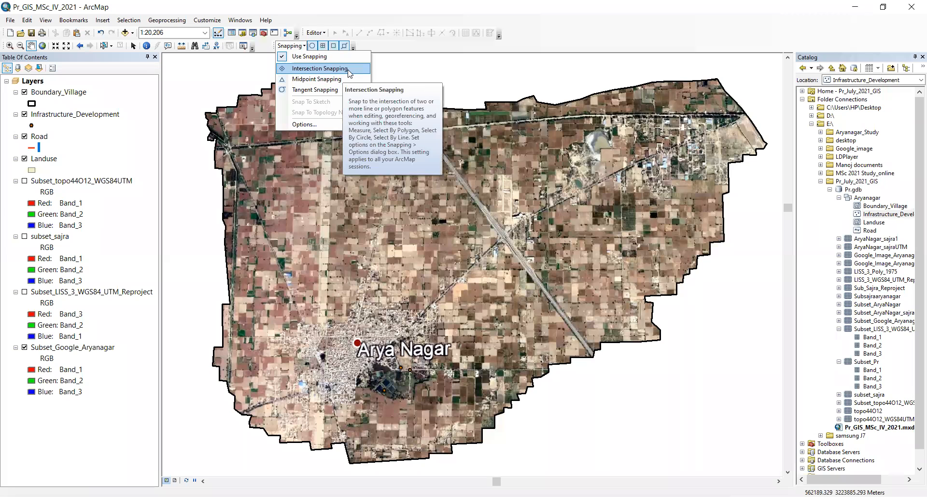
Step: Enable intersection, midpoint and tangent snapping
click(333, 73)
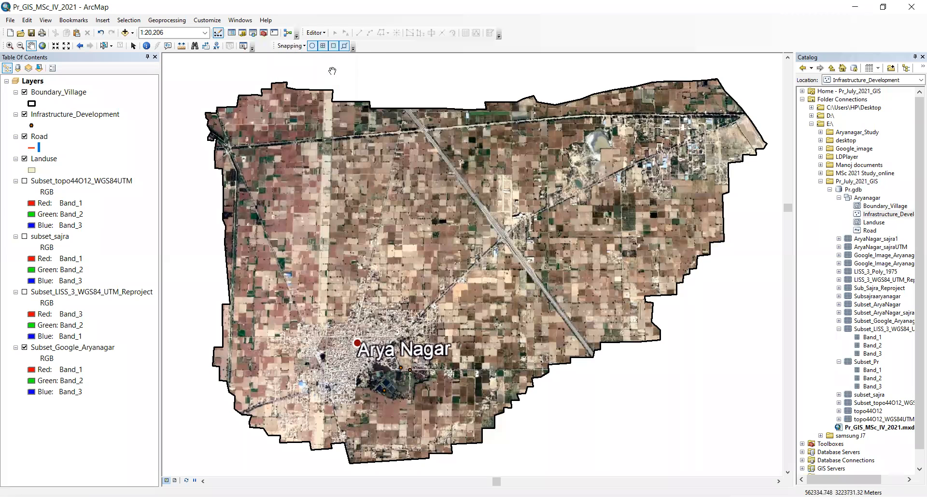
click(300, 48)
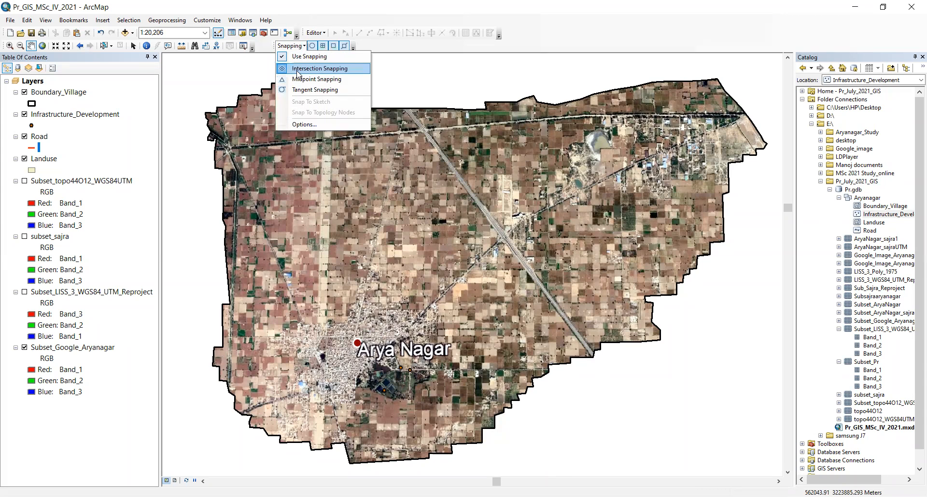
click(315, 79)
click(289, 46)
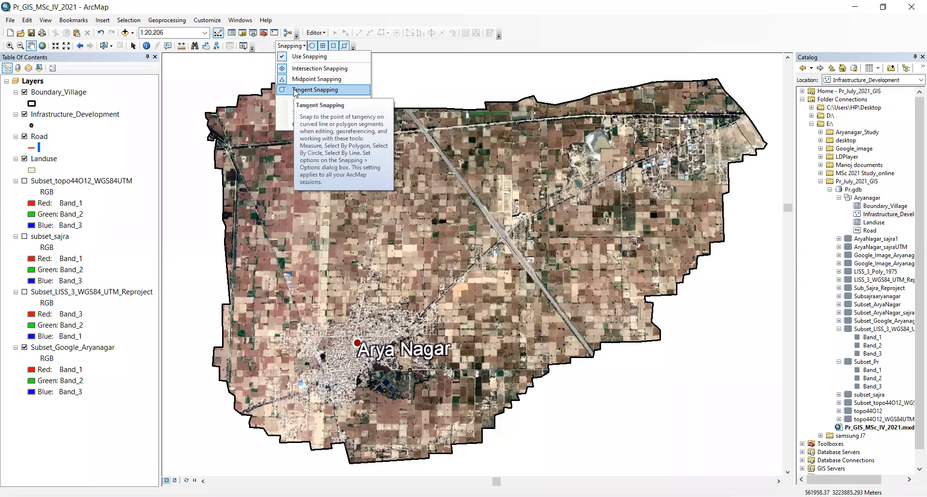
click(314, 90)
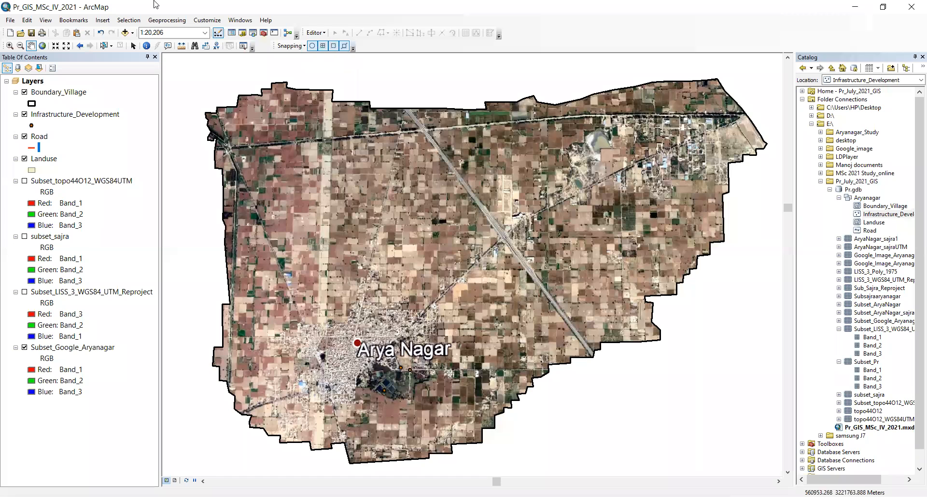
Step: Select the Road layer and start an edit session
click(38, 138)
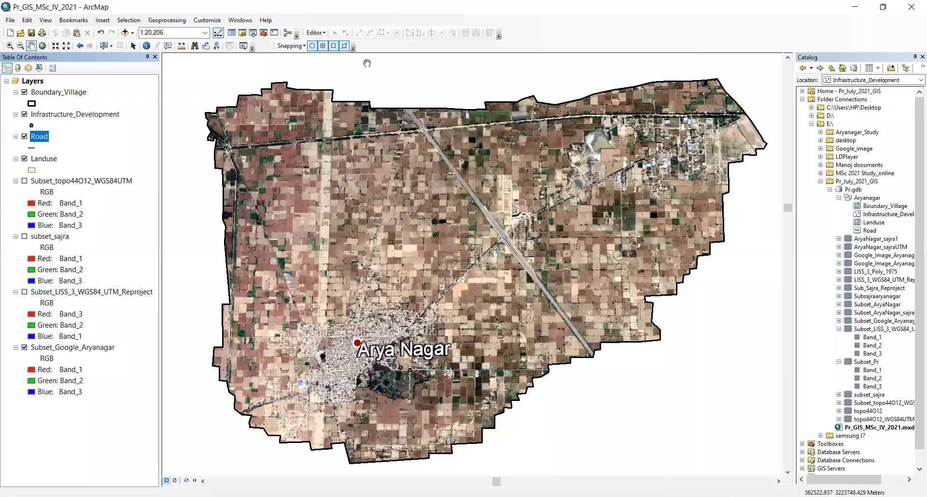
click(319, 33)
click(319, 34)
click(319, 34)
click(337, 43)
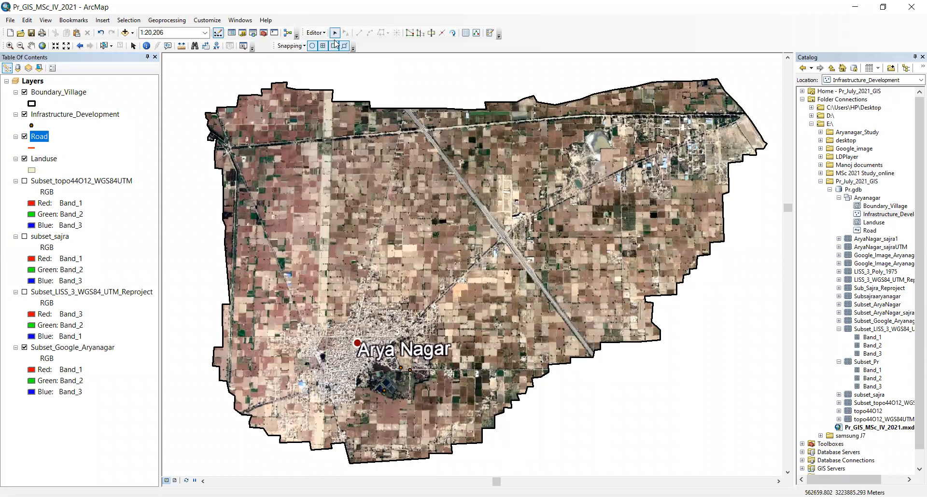
Step: Display the Create Features window, close the Catalog, and choose the Road template for line construction
click(490, 35)
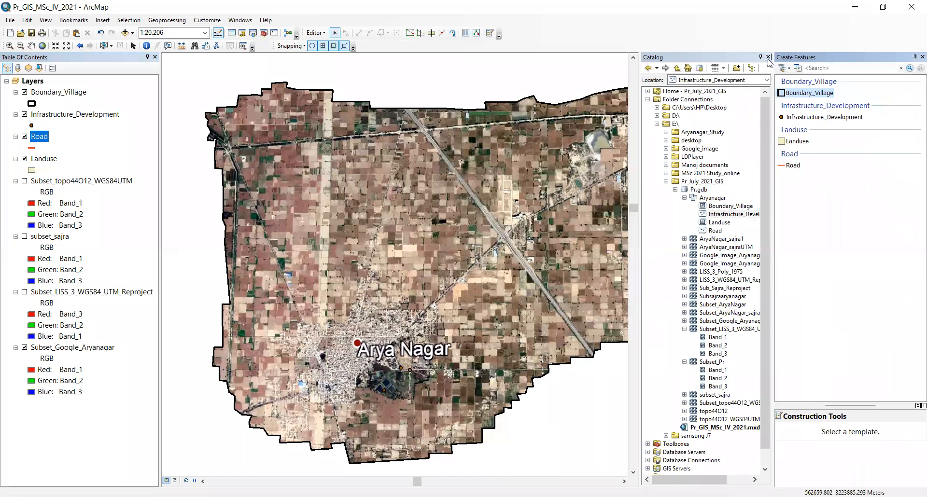
click(768, 57)
click(808, 94)
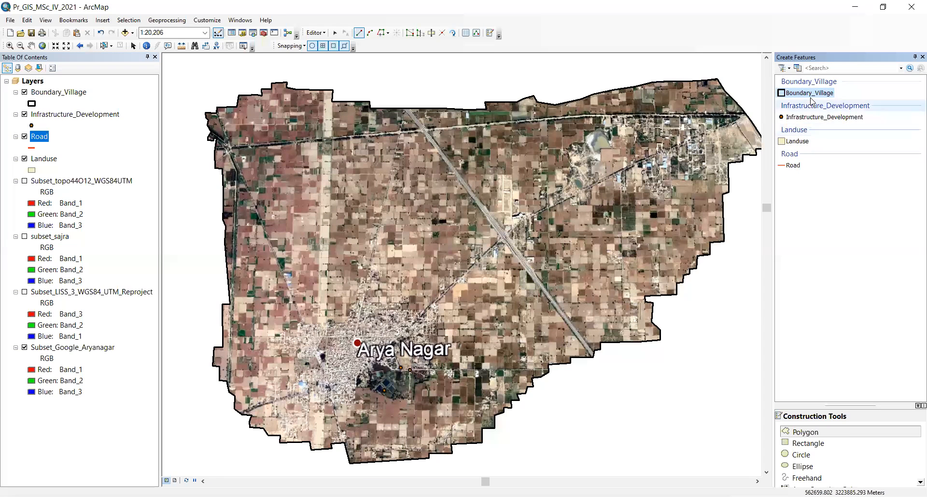
click(792, 166)
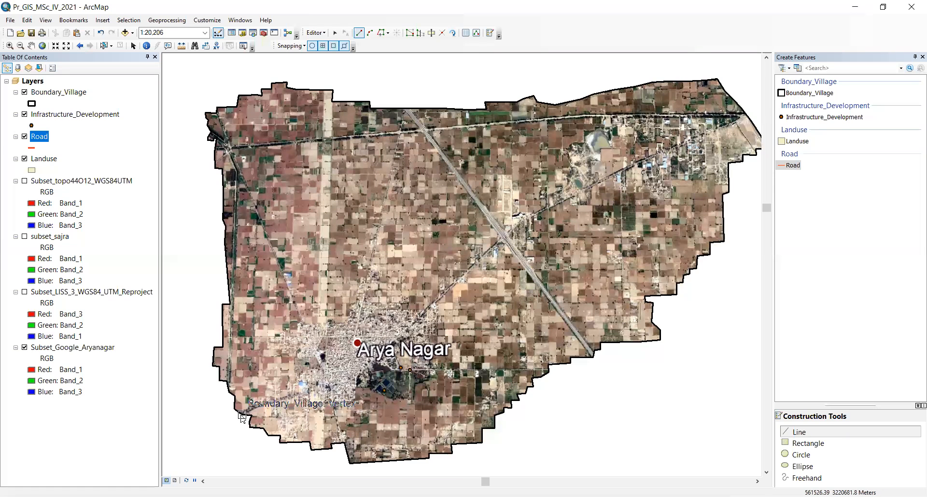
Step: Hide Boundary_Village and digitize the diagonal road, about 5,516 m long, from the village's southwest edge past Arya Nagar to beyond its northeast edge
click(25, 92)
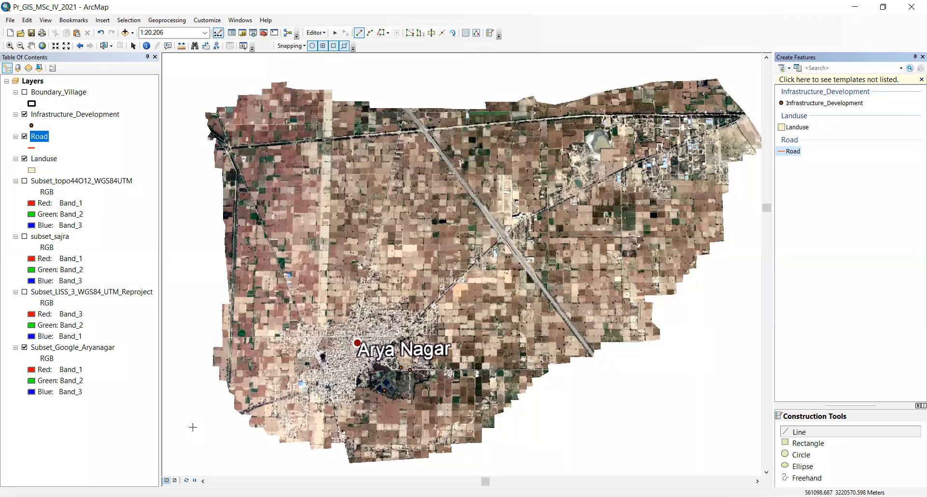
click(229, 422)
click(244, 413)
click(270, 404)
click(289, 397)
click(306, 391)
click(325, 385)
click(351, 376)
click(368, 362)
click(391, 340)
click(434, 301)
click(473, 263)
click(511, 235)
click(535, 216)
click(592, 184)
click(668, 151)
click(715, 127)
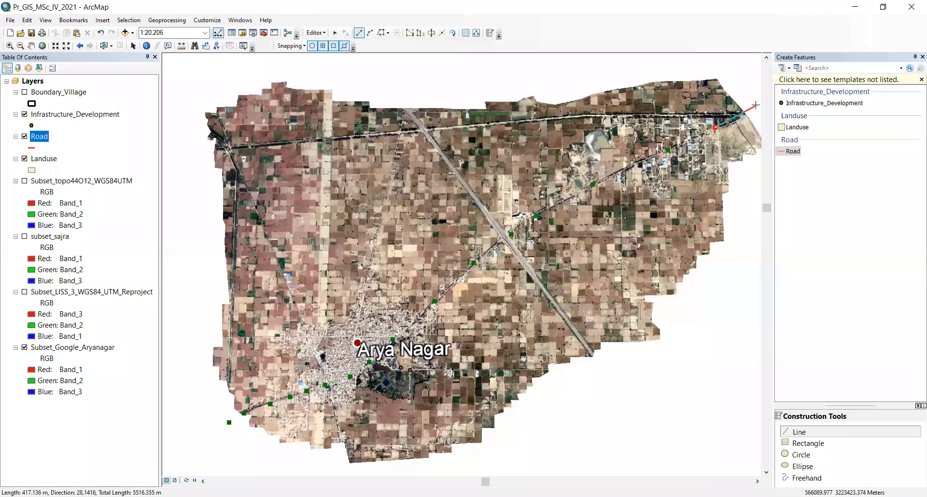
double_click(756, 105)
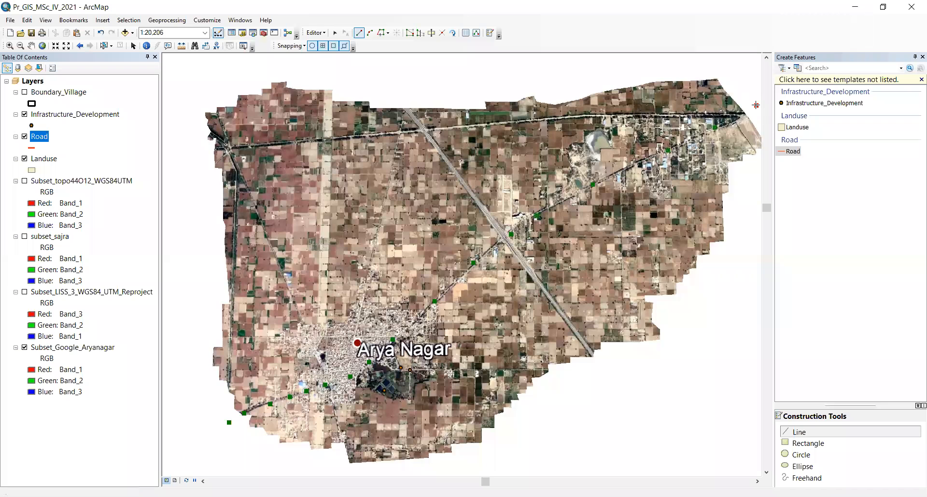
right_click(755, 104)
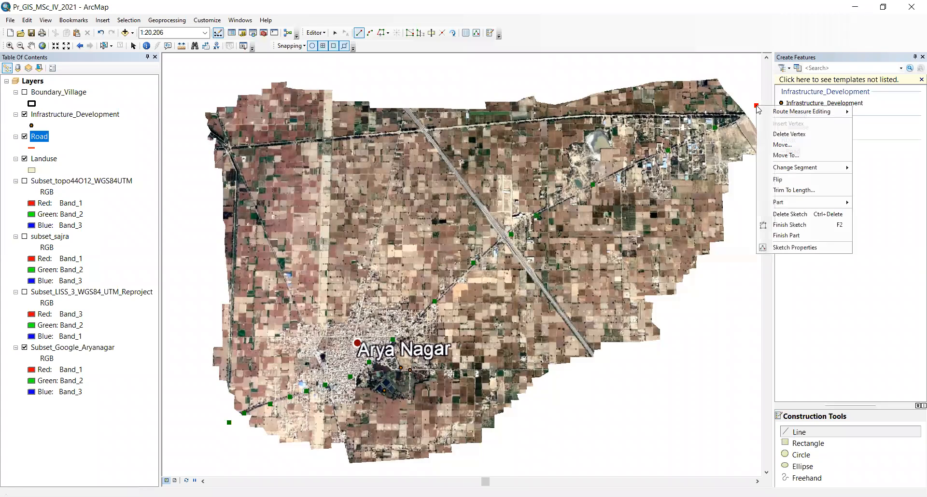
click(806, 225)
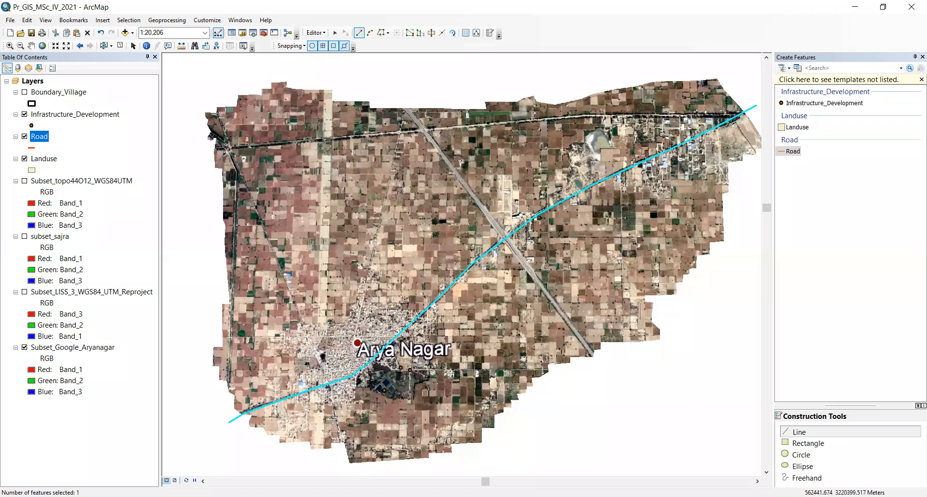
Step: Digitize a second road about 781 m long from the village's southern edge northward, snapping its end to the edge of the diagonal road
click(347, 469)
click(346, 452)
click(339, 429)
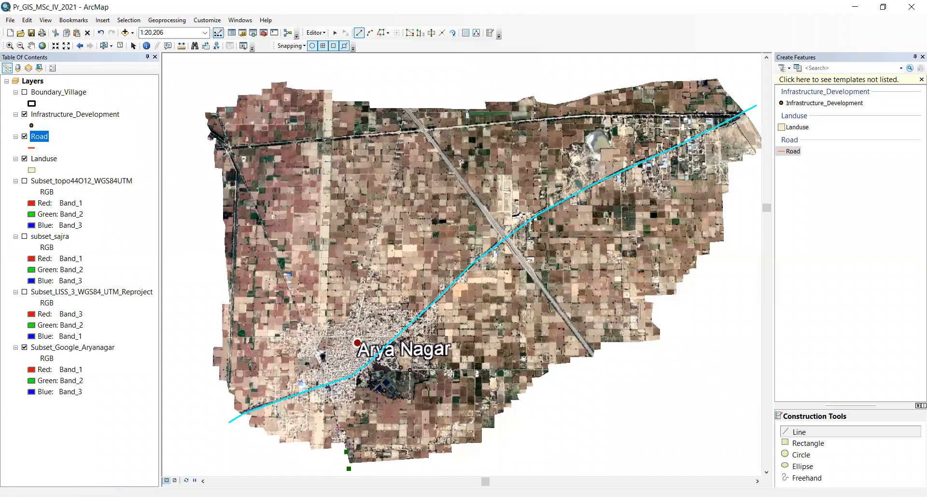
click(333, 400)
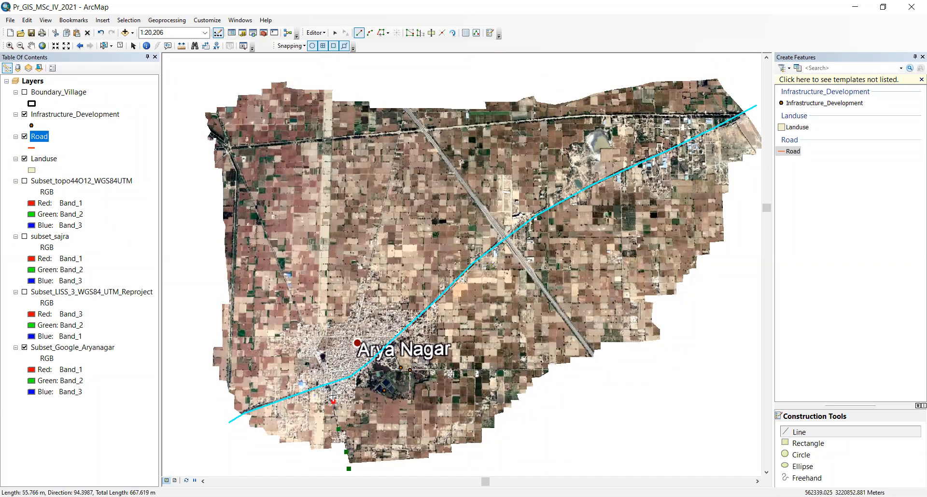
double_click(333, 396)
scroll(333, 395, up, 5)
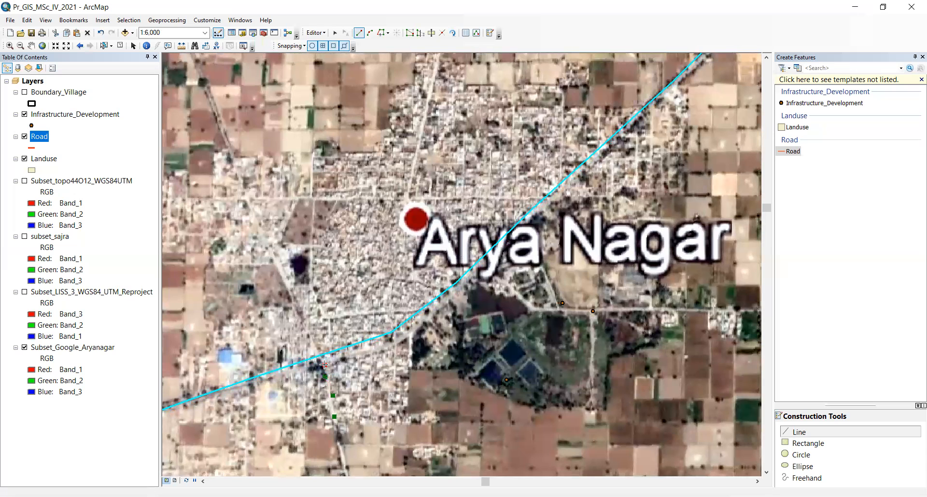
scroll(323, 364, up, 2)
scroll(323, 363, up, 2)
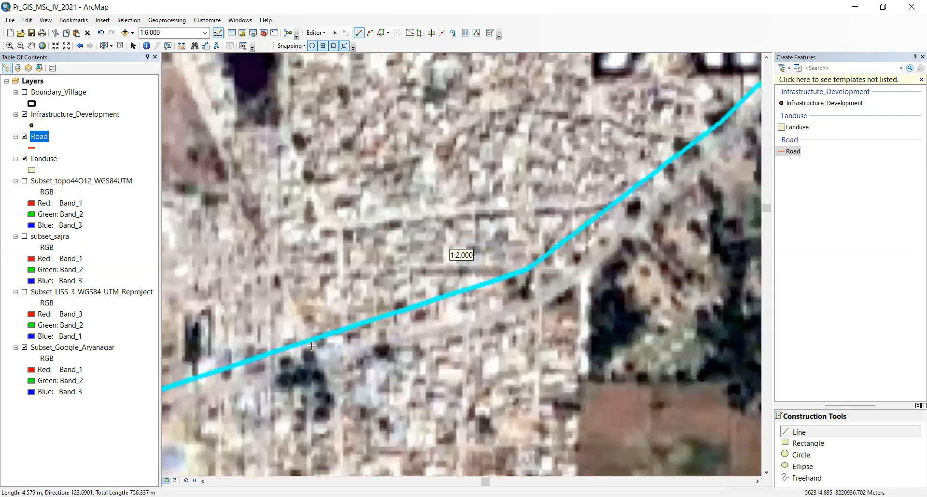
scroll(312, 346, up, 1)
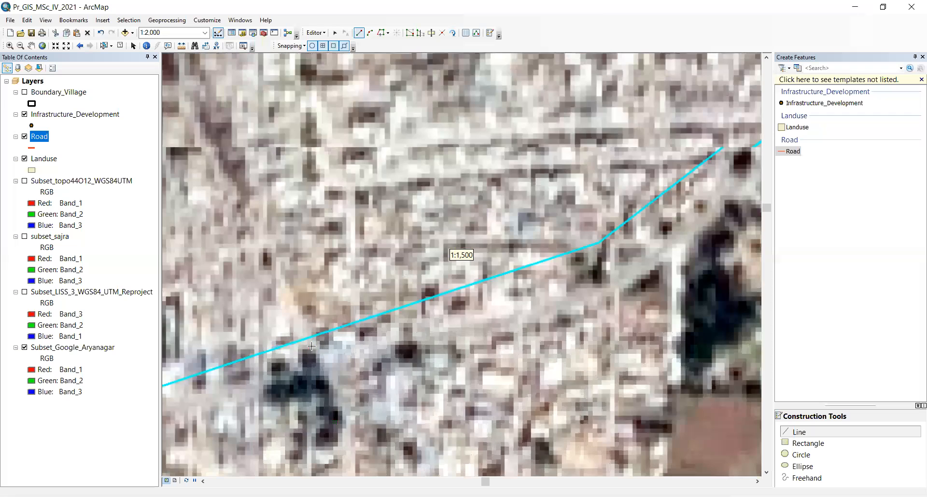
scroll(311, 346, up, 1)
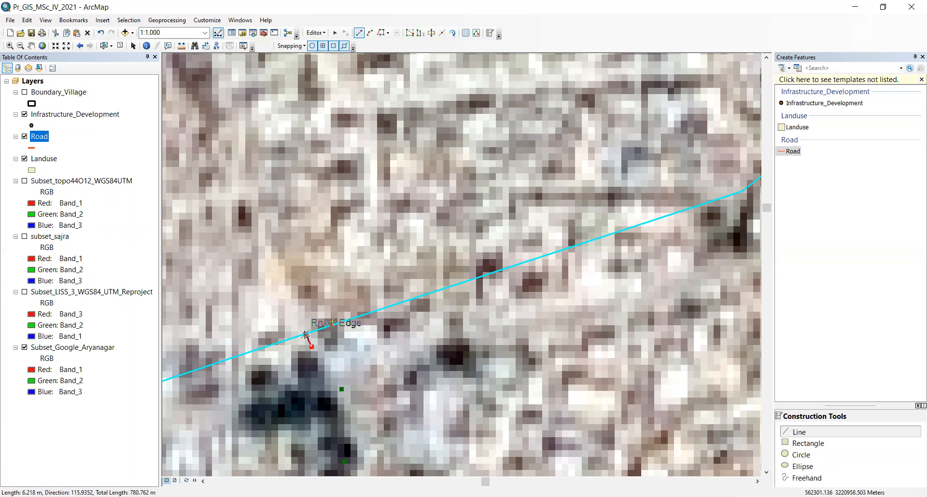
click(305, 334)
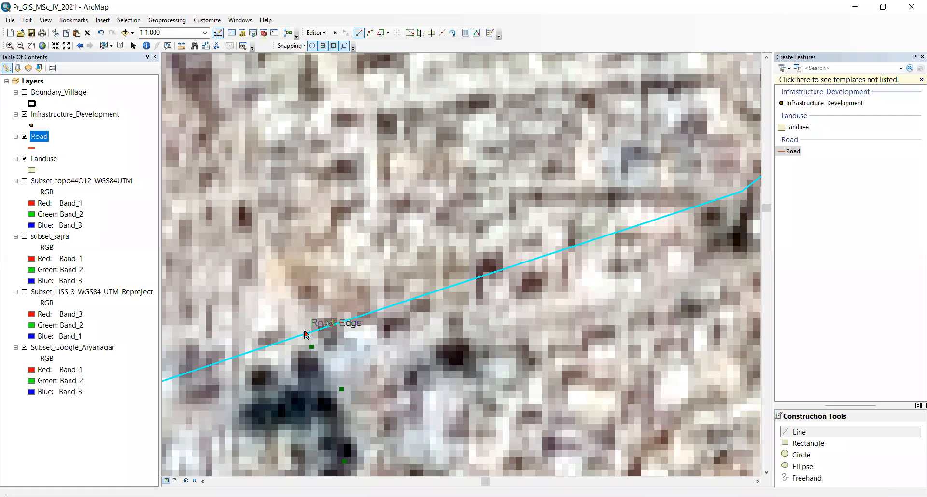
right_click(305, 334)
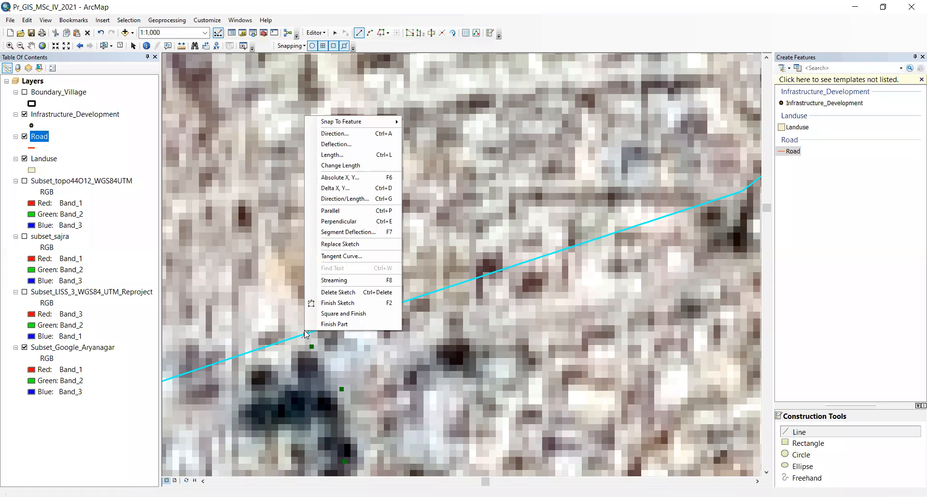
click(347, 304)
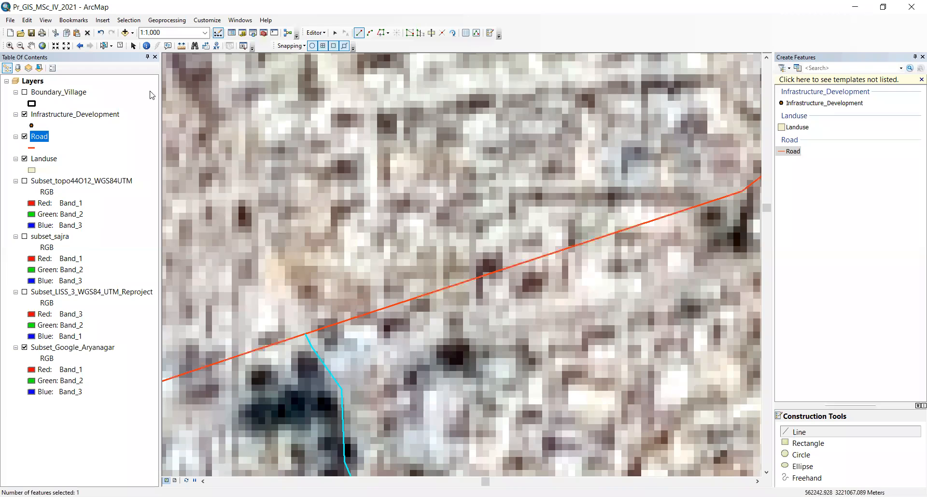
Step: Stop the edit session and save the digitized road edits
click(43, 45)
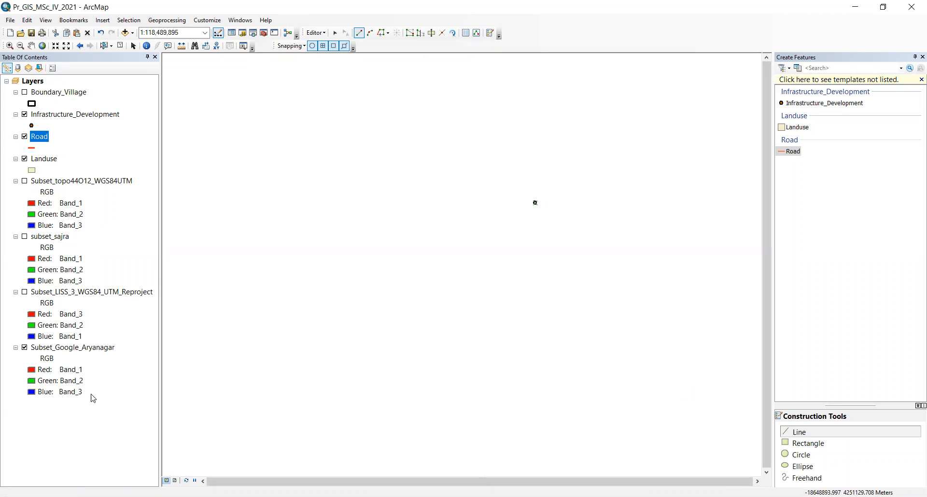
right_click(81, 351)
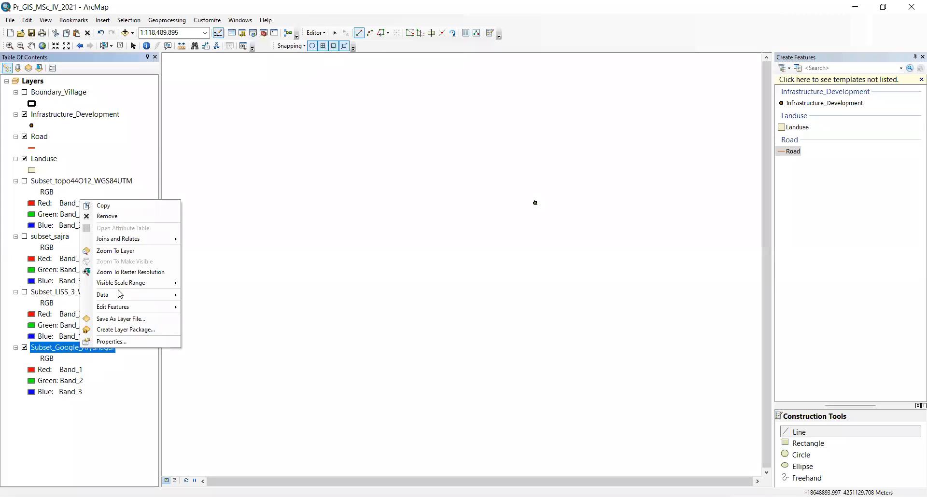
click(119, 251)
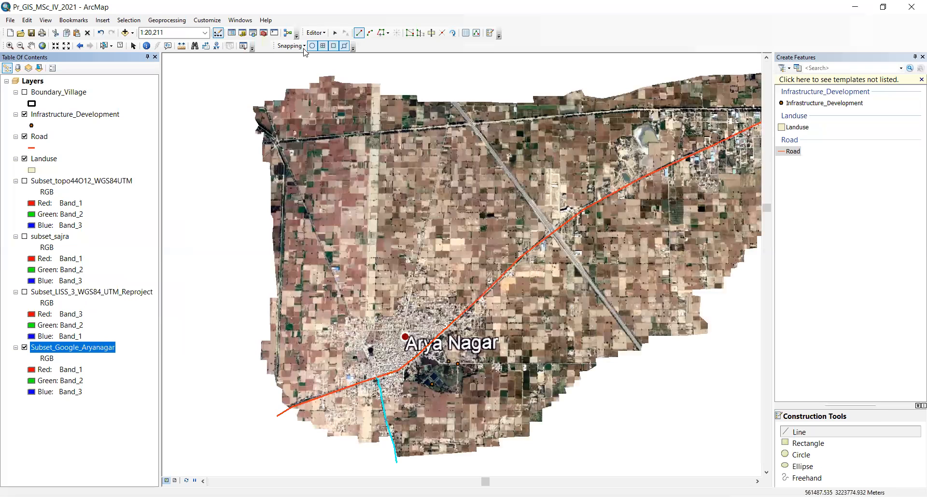
click(318, 34)
click(348, 57)
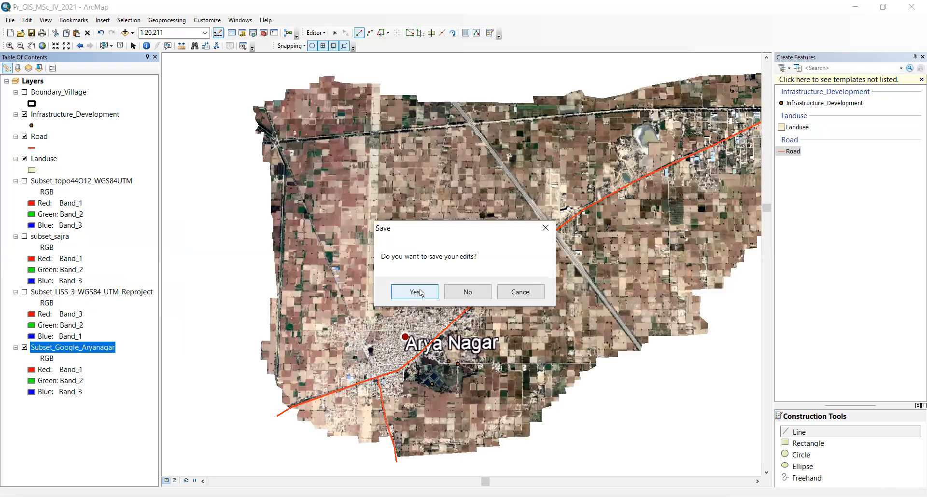
click(416, 291)
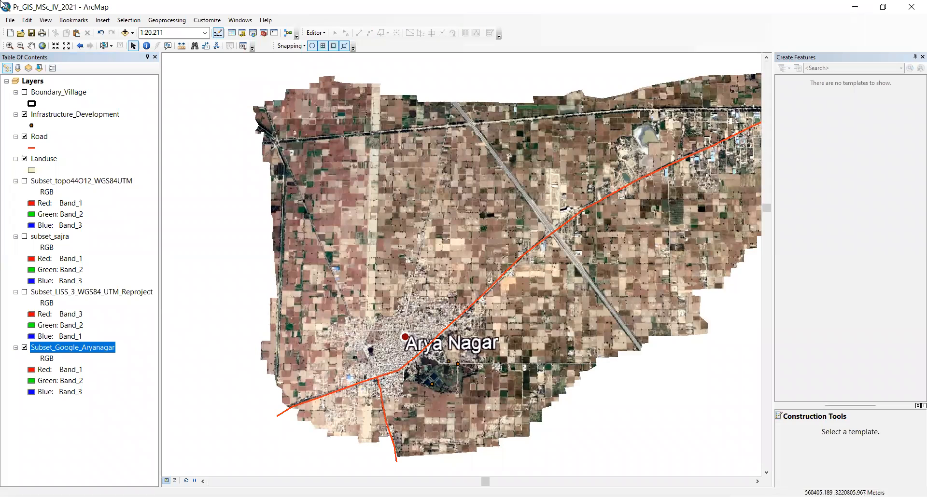
Step: Select the southern road and examine up close where its end meets the diagonal road
click(104, 45)
drag(366, 396, 412, 422)
drag(406, 328, 452, 385)
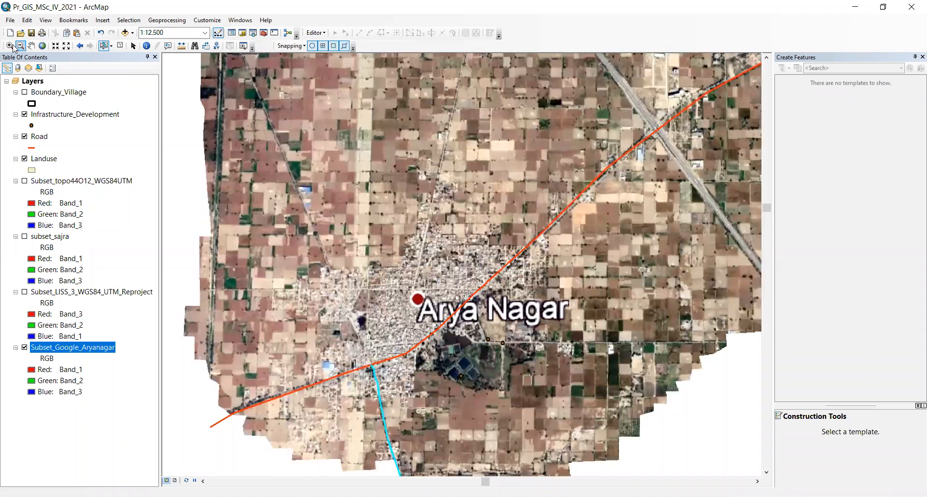
click(10, 45)
drag(357, 356, 386, 382)
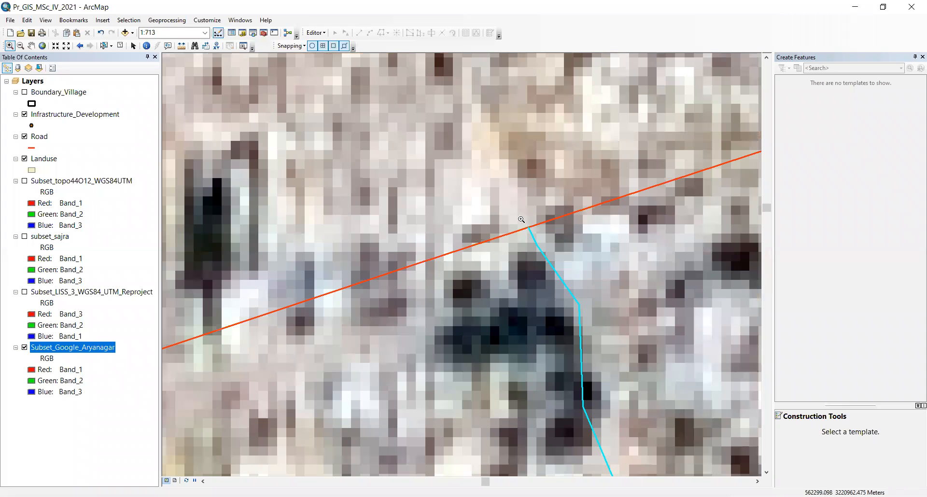
drag(517, 217, 542, 237)
drag(484, 257, 527, 280)
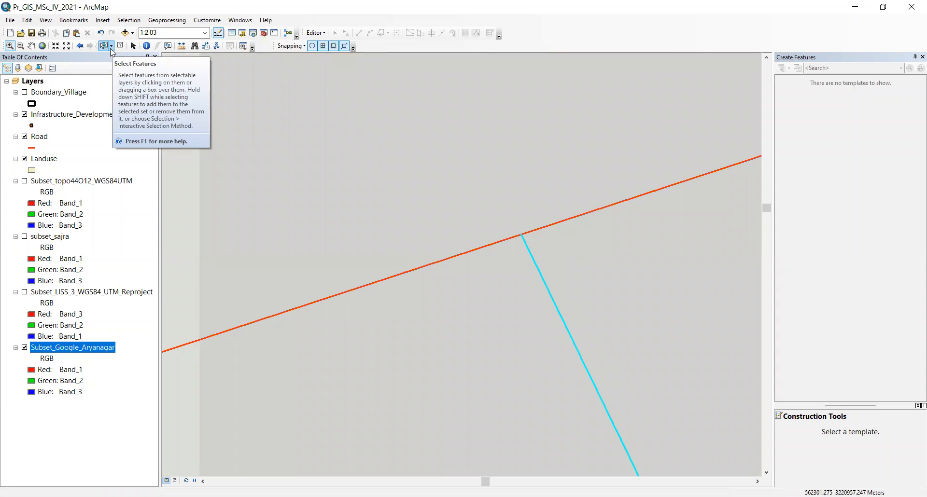
Step: Check the snapped junction by selecting the diagonal and southern roads in turn around it, and clear the selection
click(104, 46)
drag(332, 259, 393, 346)
drag(500, 317, 638, 347)
drag(625, 165, 662, 235)
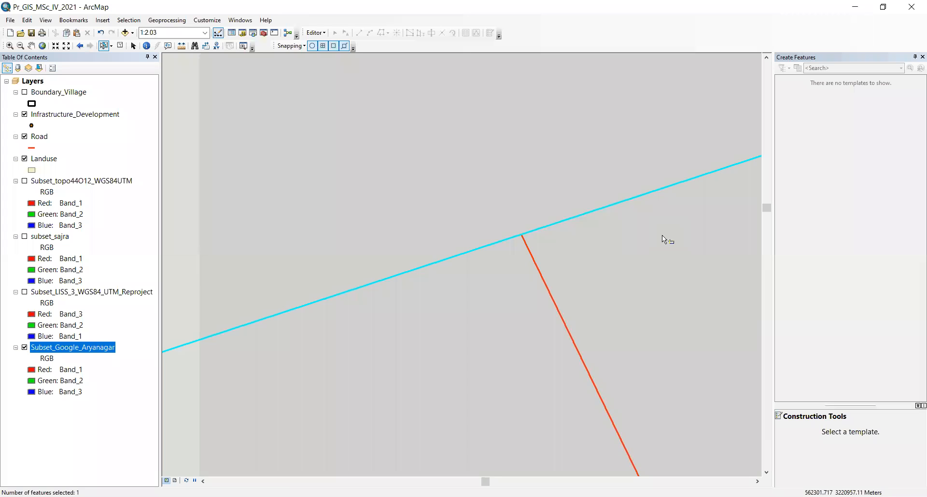
drag(606, 285, 526, 239)
drag(522, 199, 590, 242)
click(631, 254)
drag(595, 186, 677, 224)
click(551, 243)
drag(505, 256, 562, 273)
drag(558, 201, 606, 238)
click(581, 202)
drag(581, 201, 611, 240)
click(598, 257)
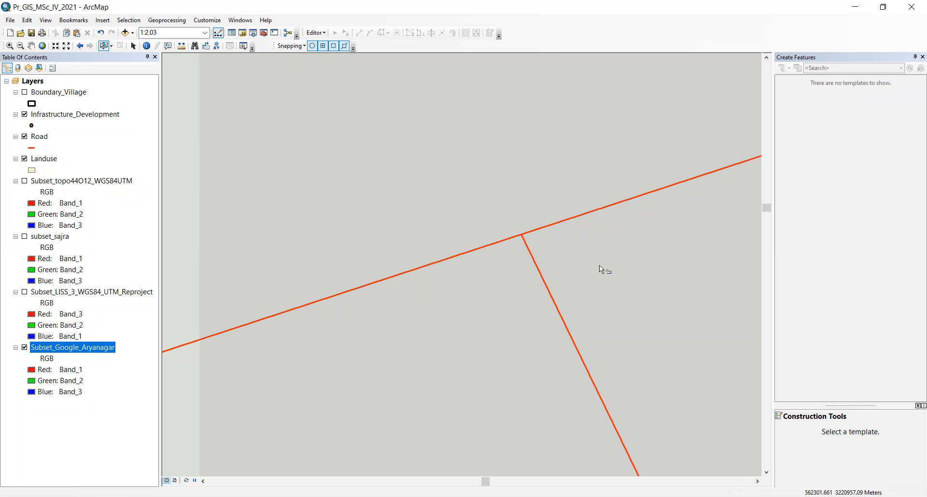
Step: Show the full extent of the Subset_Google_Aryanagar layer
click(31, 45)
click(42, 46)
right_click(72, 352)
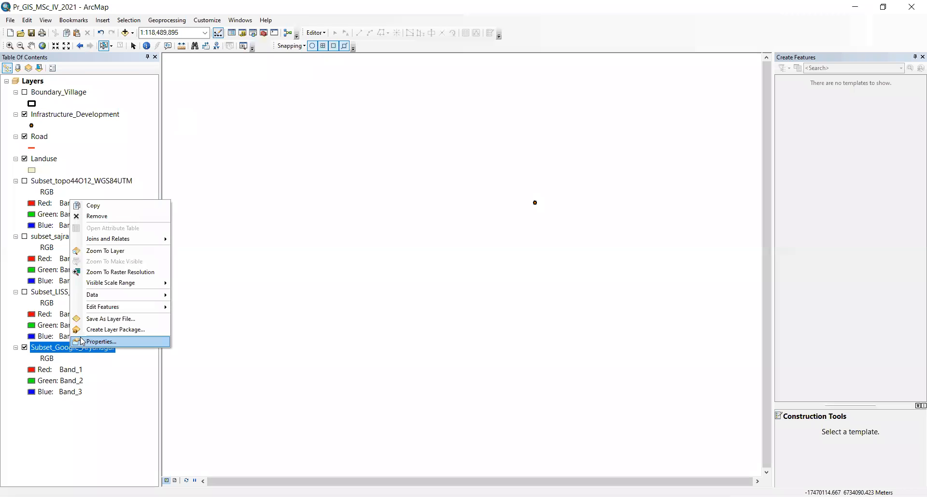
click(122, 256)
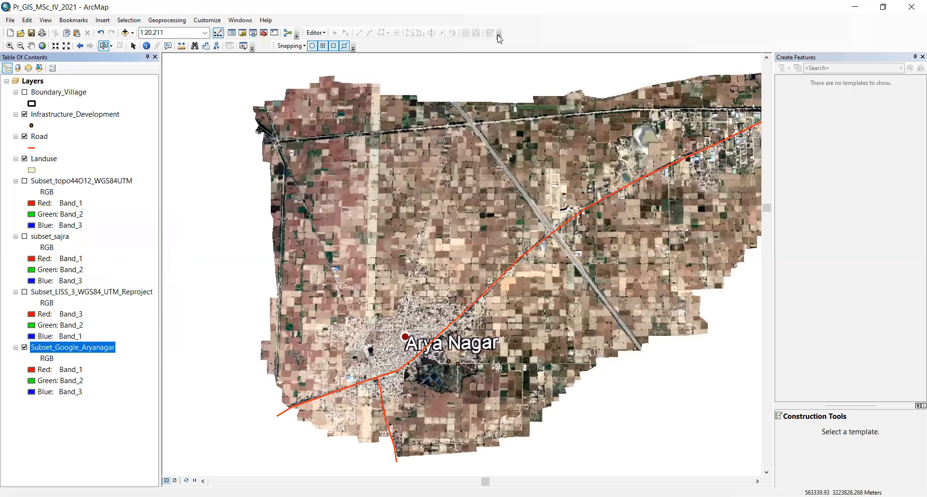